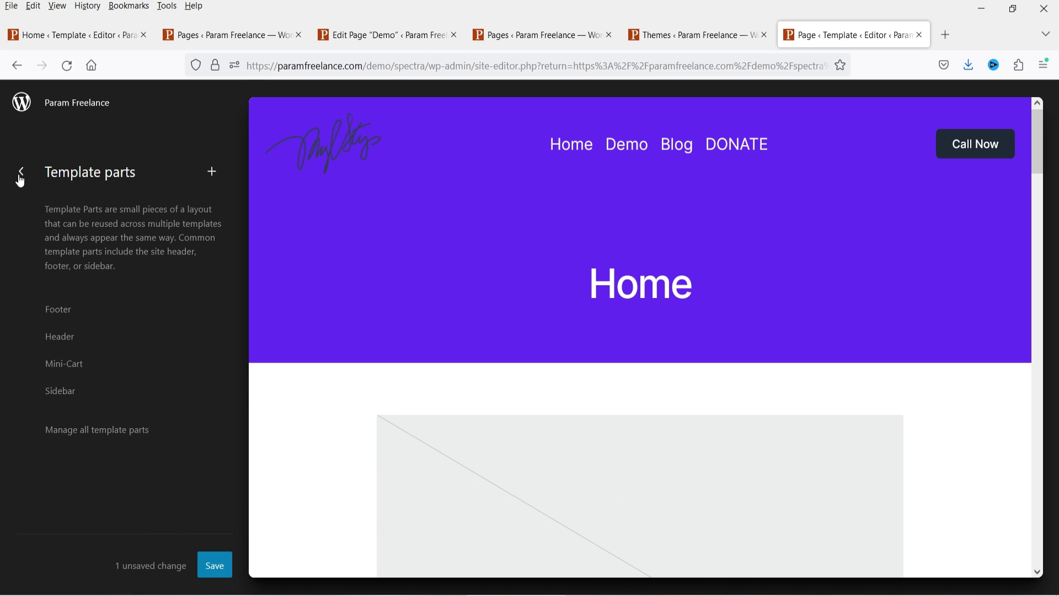
# Step: Return from the template to the Templates list and switch to the other browser tab
pyautogui.click(20, 176)
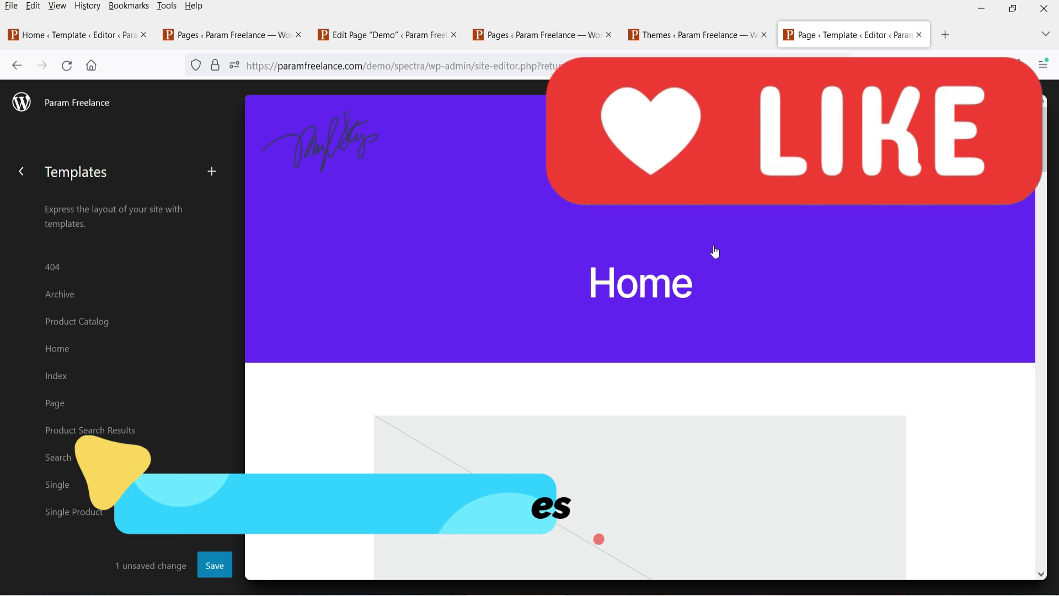
pyautogui.hotkey('ctrl', 'shift', 'Tab')
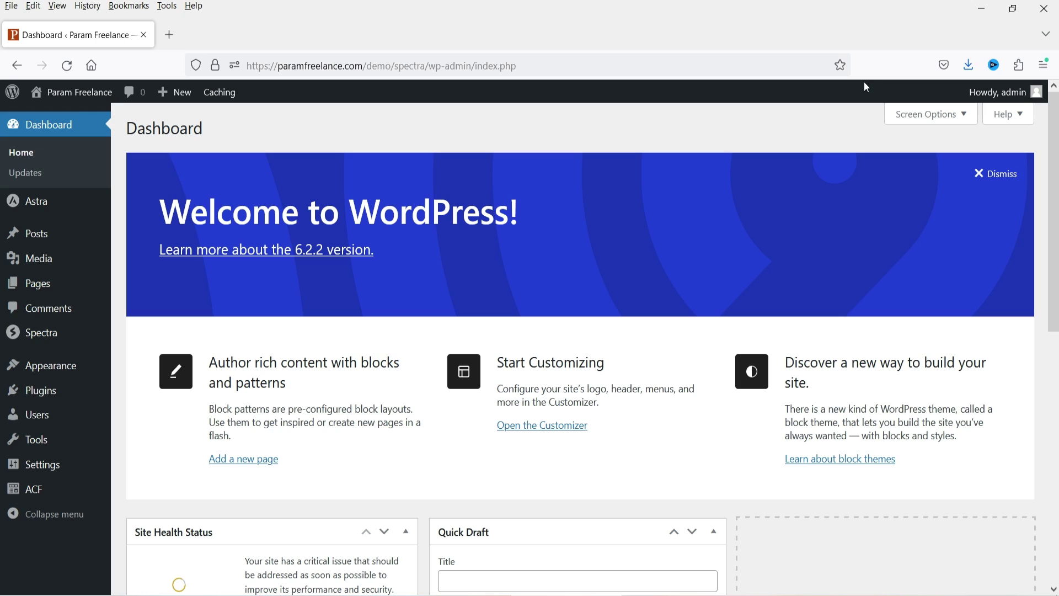
# Step: Look over the installed themes, then go to the Installed Plugins list
pyautogui.click(47, 366)
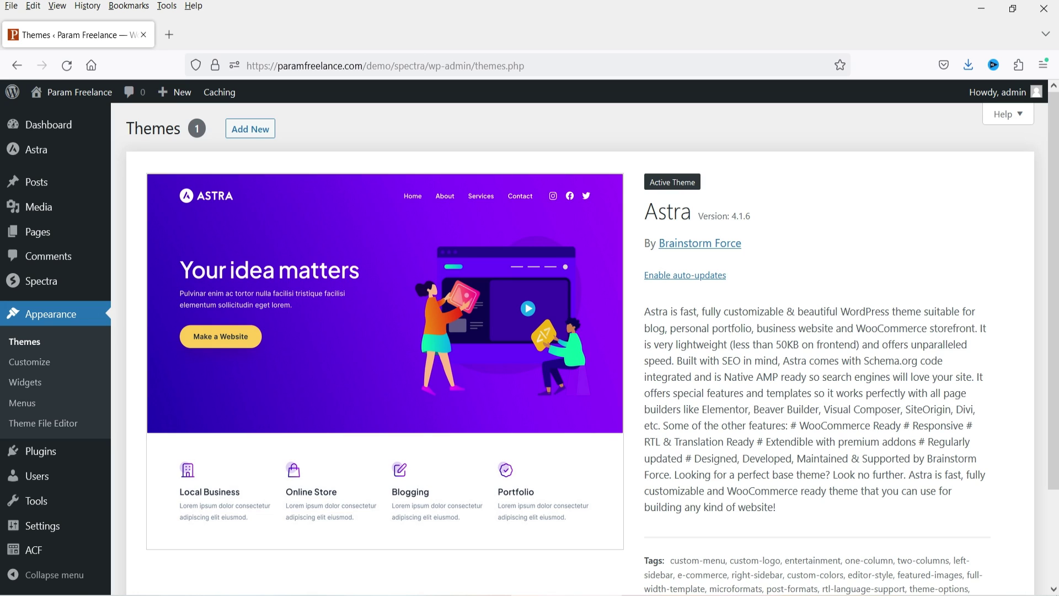
pyautogui.click(34, 451)
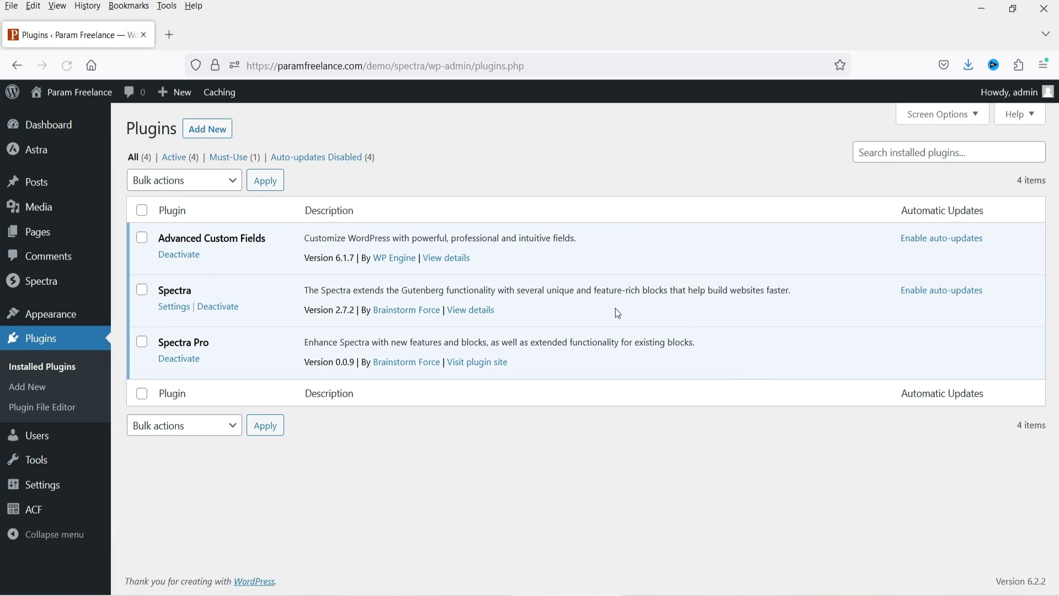
# Step: Select all plugins and bulk-deactivate Advanced Custom Fields, Spectra and Spectra Pro
pyautogui.click(142, 211)
pyautogui.click(154, 184)
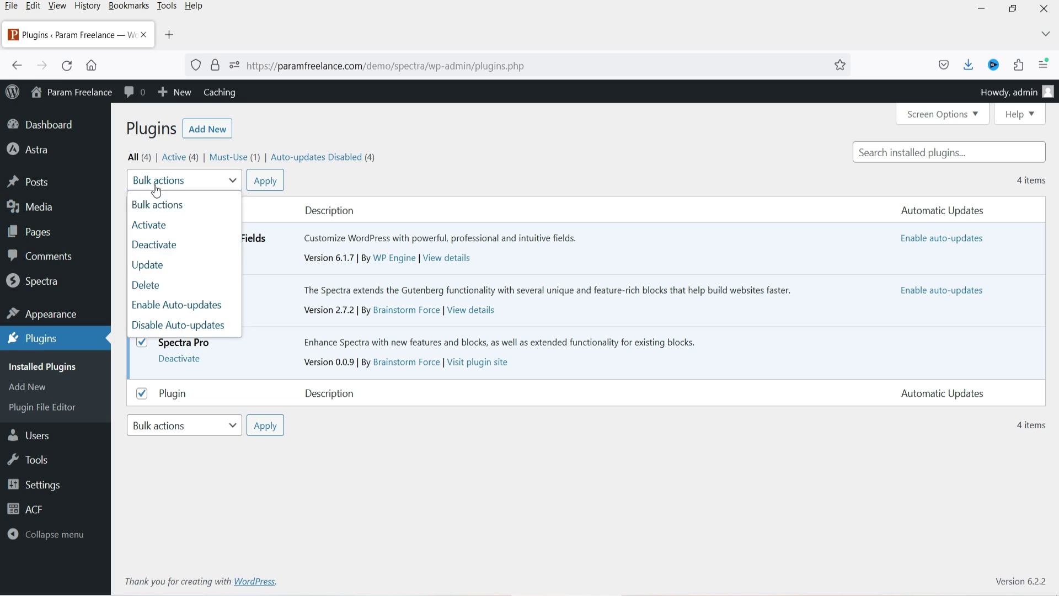
pyautogui.press('Escape')
pyautogui.click(199, 246)
pyautogui.click(266, 182)
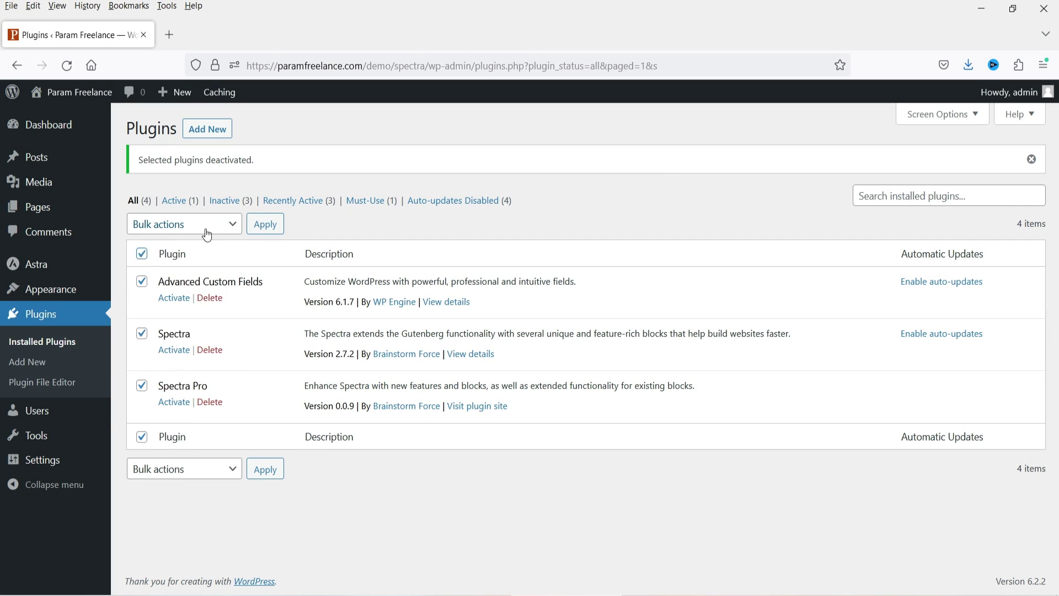
# Step: Bulk-delete the three deactivated plugins and confirm the deletion
pyautogui.click(205, 227)
pyautogui.click(196, 328)
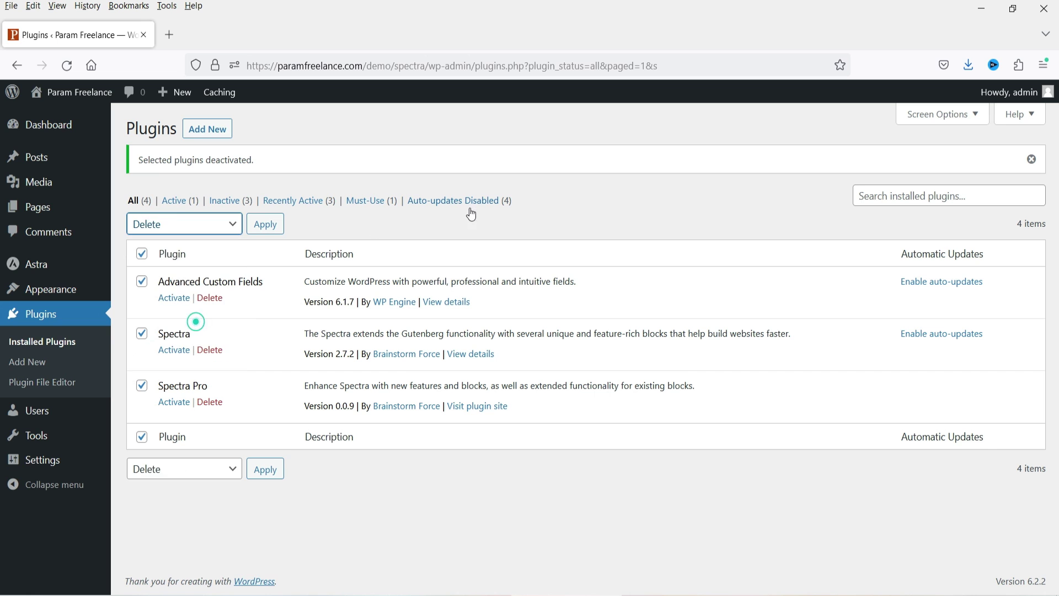
pyautogui.press('Tab')
pyautogui.press('Return')
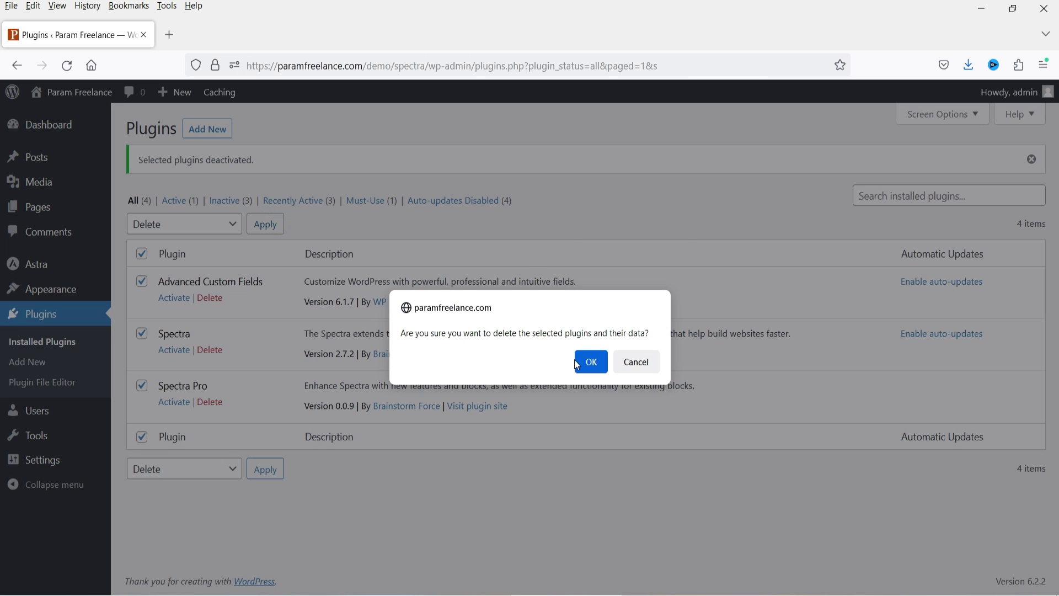
pyautogui.press('Return')
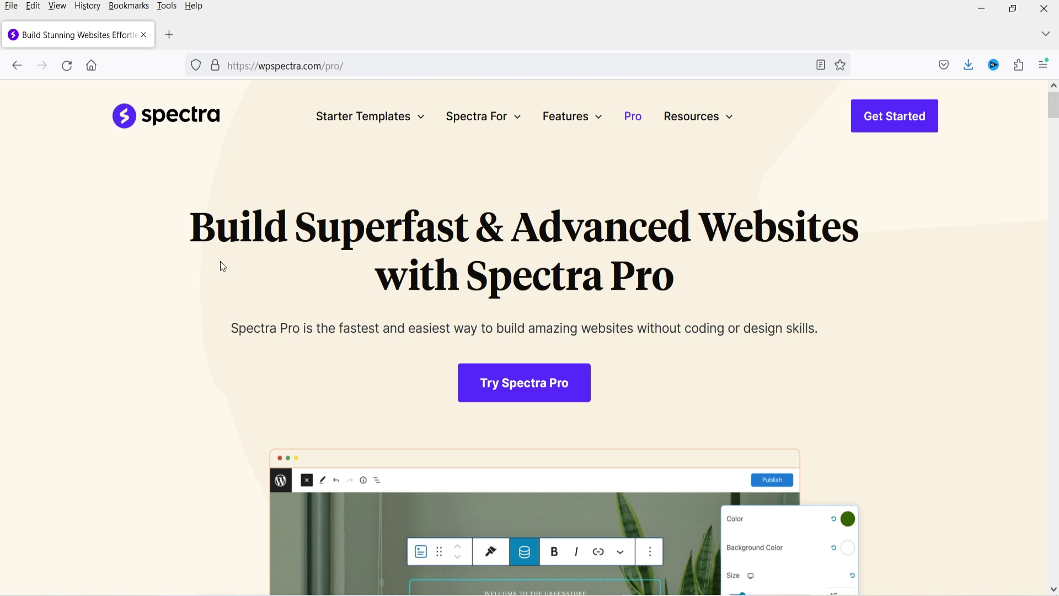
pyautogui.click(539, 393)
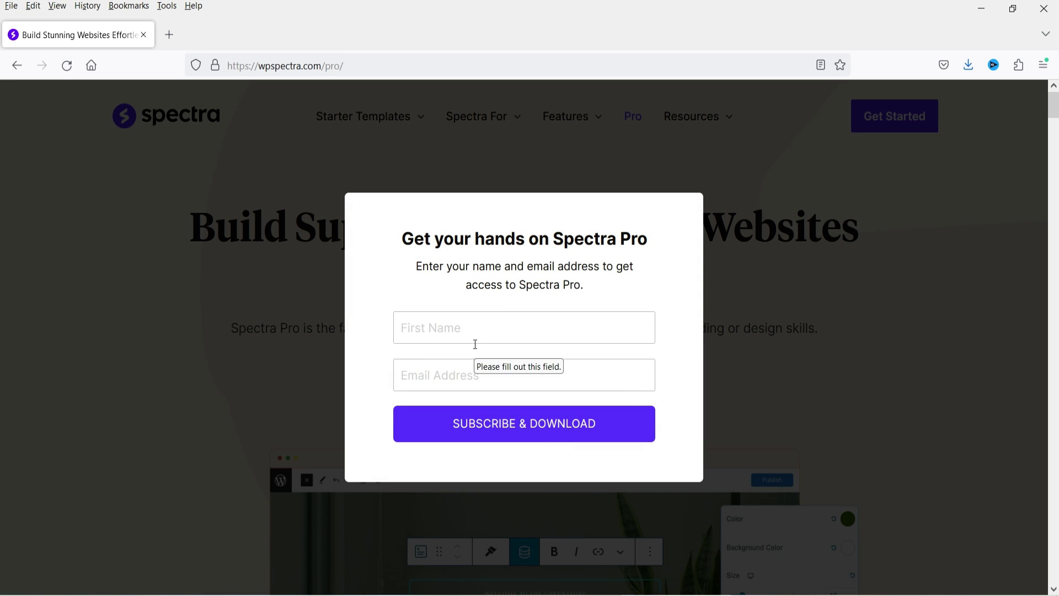
pyautogui.click(818, 323)
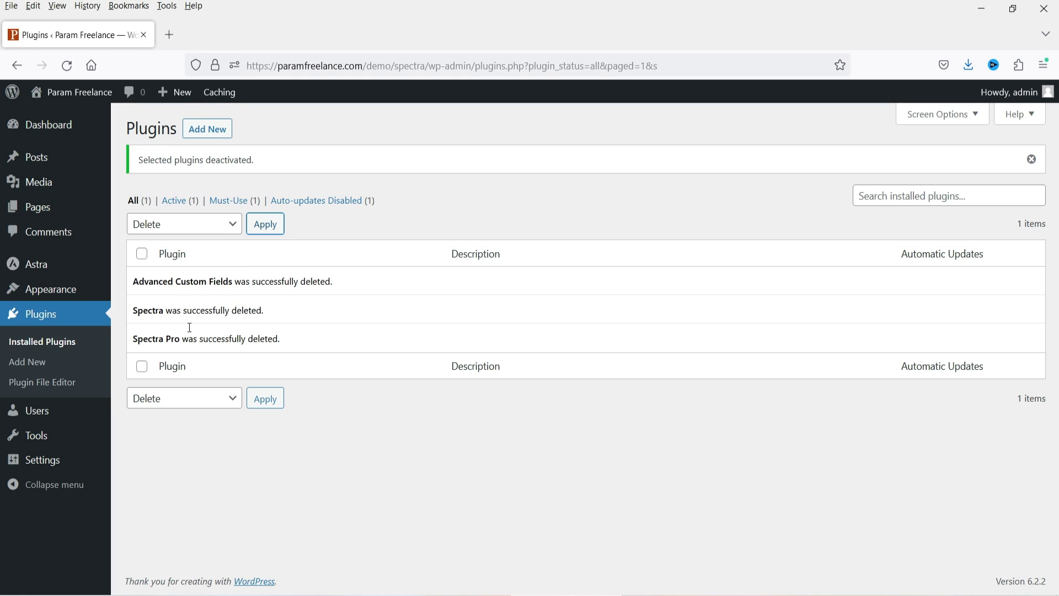
# Step: Search the theme directory under Add New for 'spectra one'
pyautogui.click(25, 290)
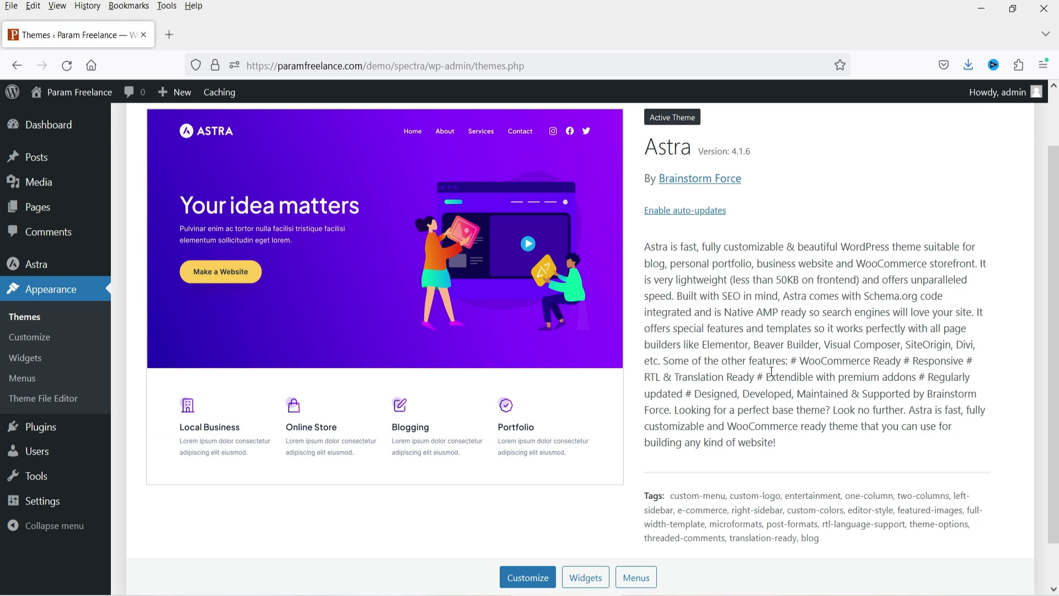
pyautogui.scroll(2, 875, 321)
pyautogui.click(250, 129)
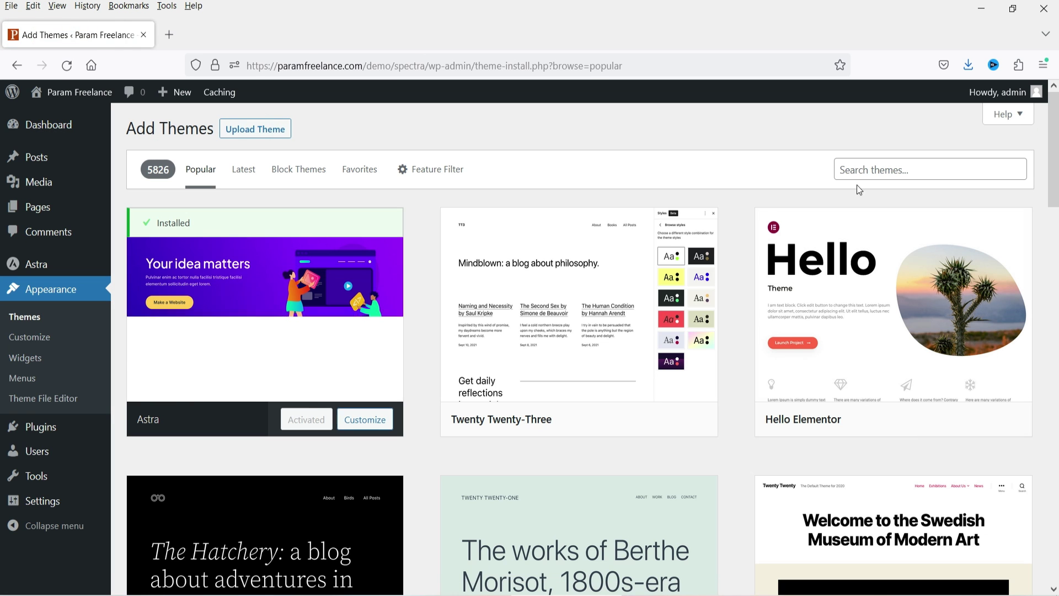
pyautogui.click(879, 169)
pyautogui.write('s')
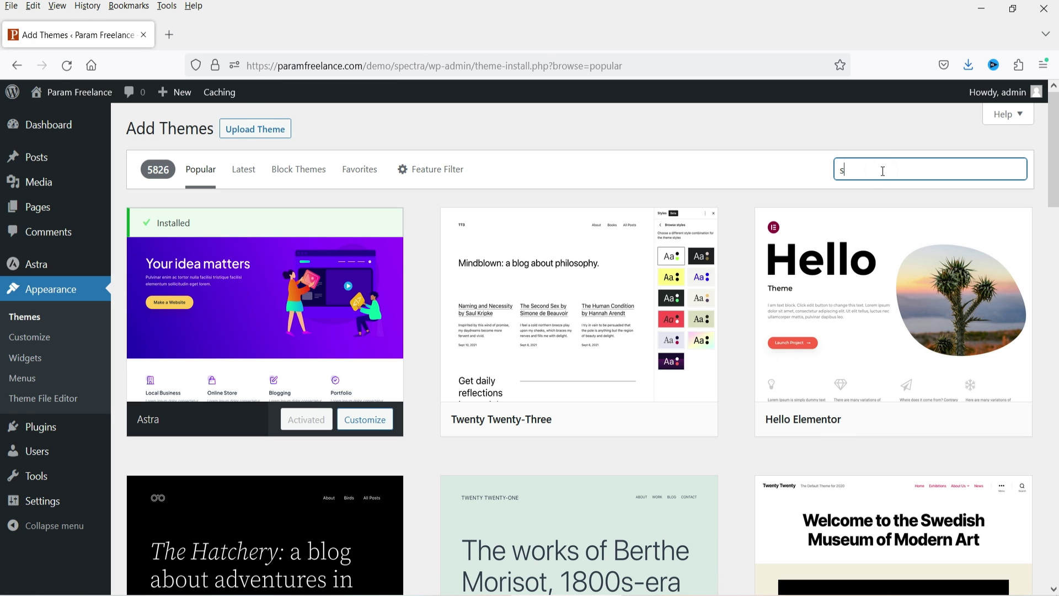
pyautogui.write('pectra one')
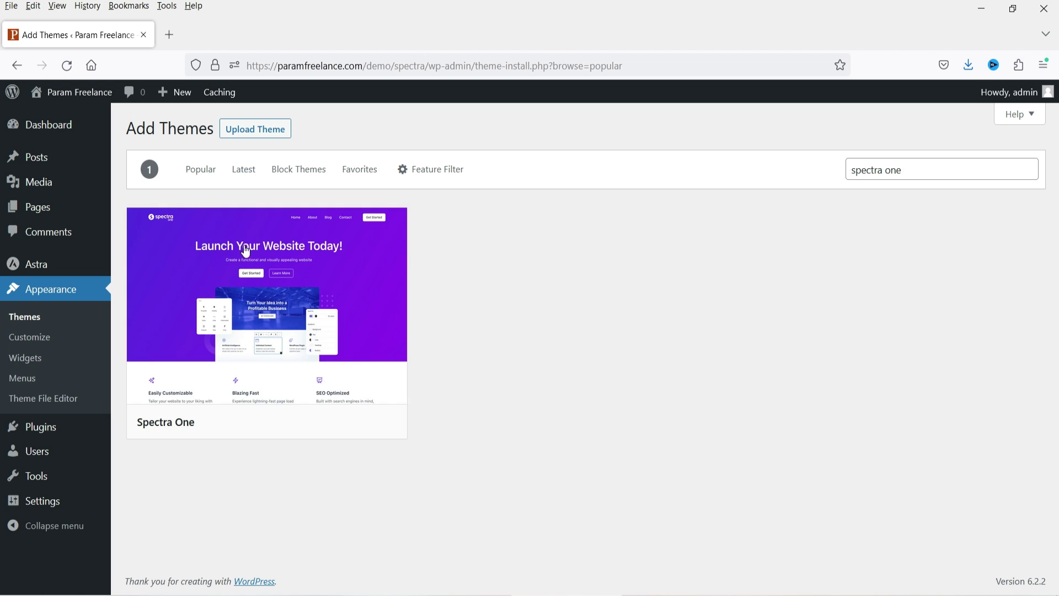
# Step: Install and activate Spectra One, then install the recommended Spectra Builder plugin
pyautogui.moveTo(246, 366)
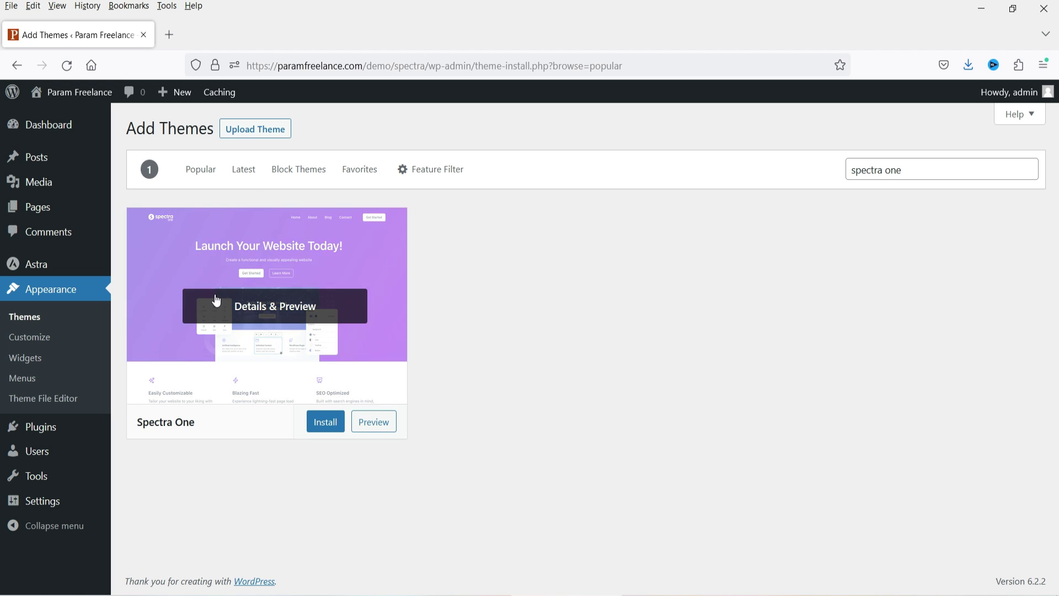
pyautogui.click(325, 425)
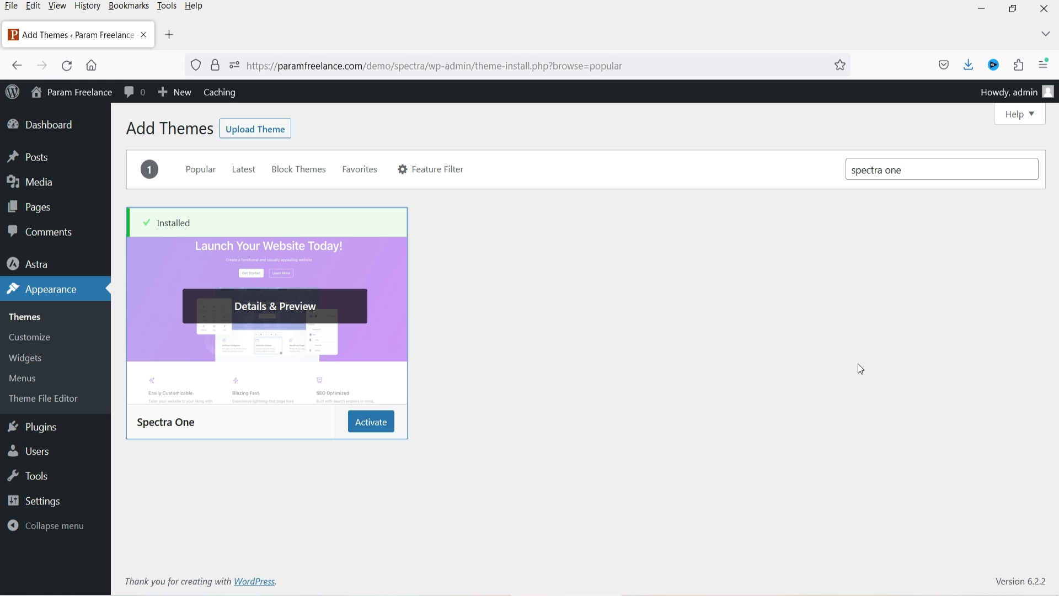
pyautogui.click(373, 422)
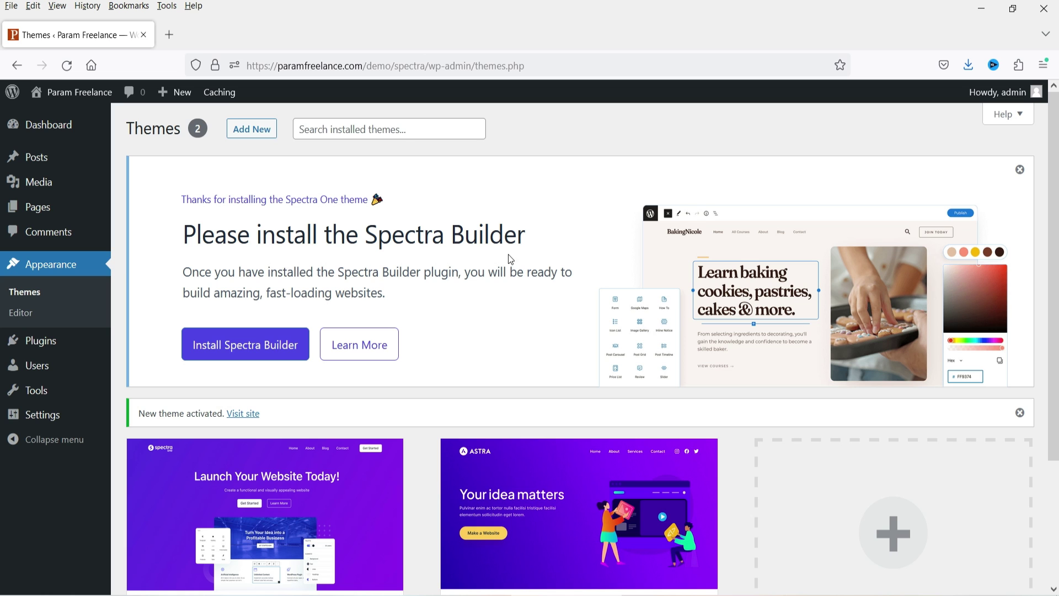
pyautogui.click(235, 342)
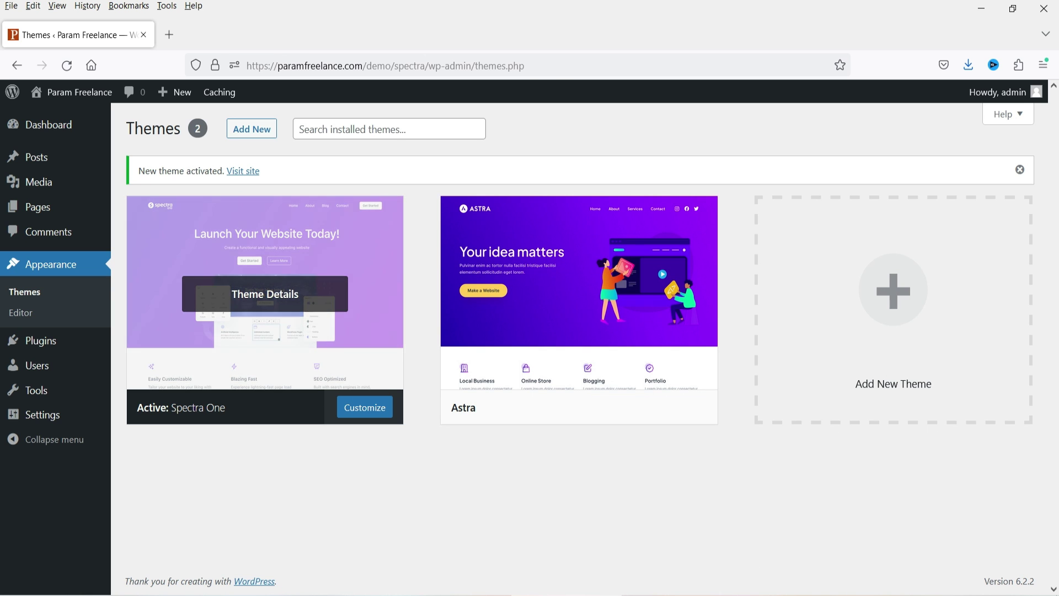
# Step: Open the live site in a new tab, scroll through its Spectra One design, then return to Themes
pyautogui.moveTo(62, 95)
pyautogui.rightClick(48, 119)
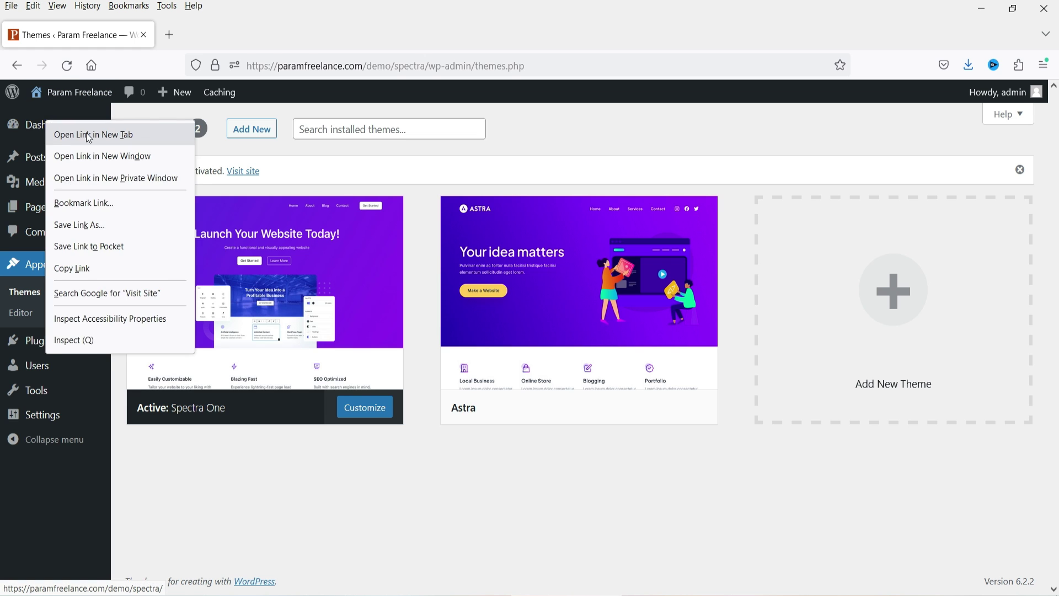
pyautogui.click(71, 134)
pyautogui.click(232, 33)
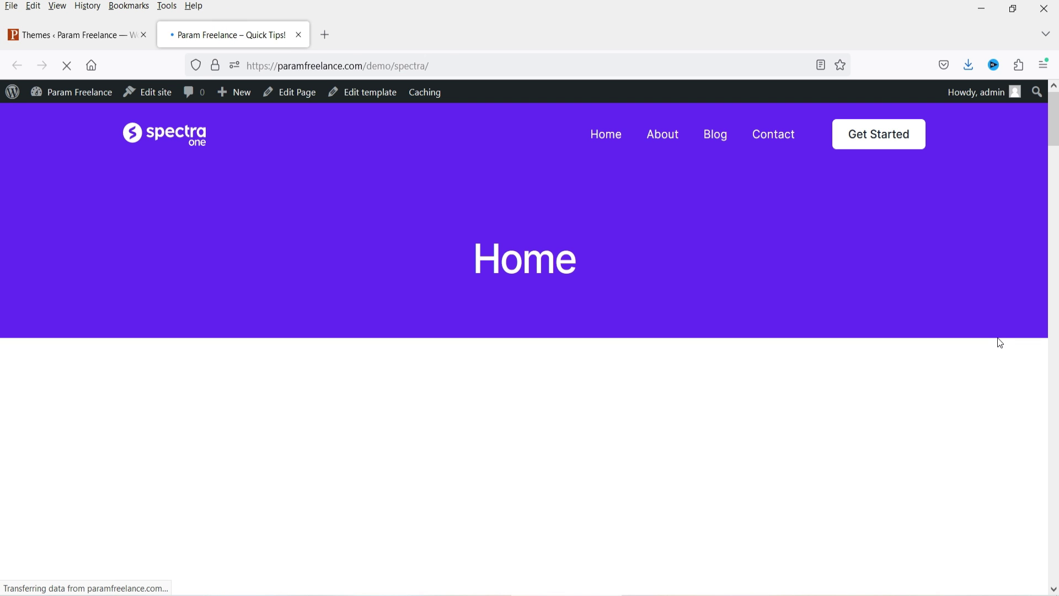
pyautogui.scroll(-2, 113, 265)
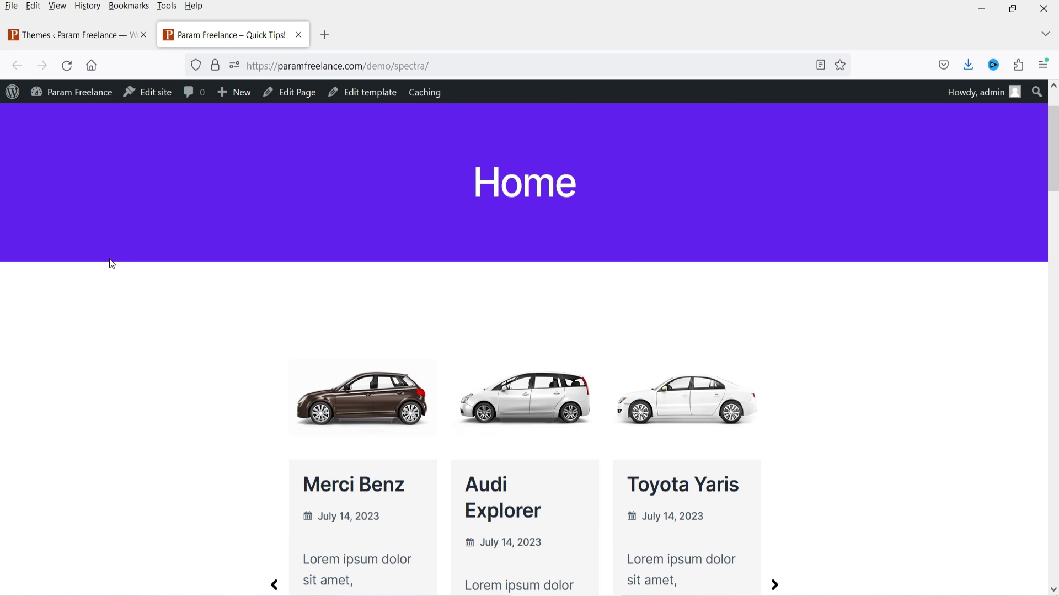
pyautogui.scroll(-15, 637, 268)
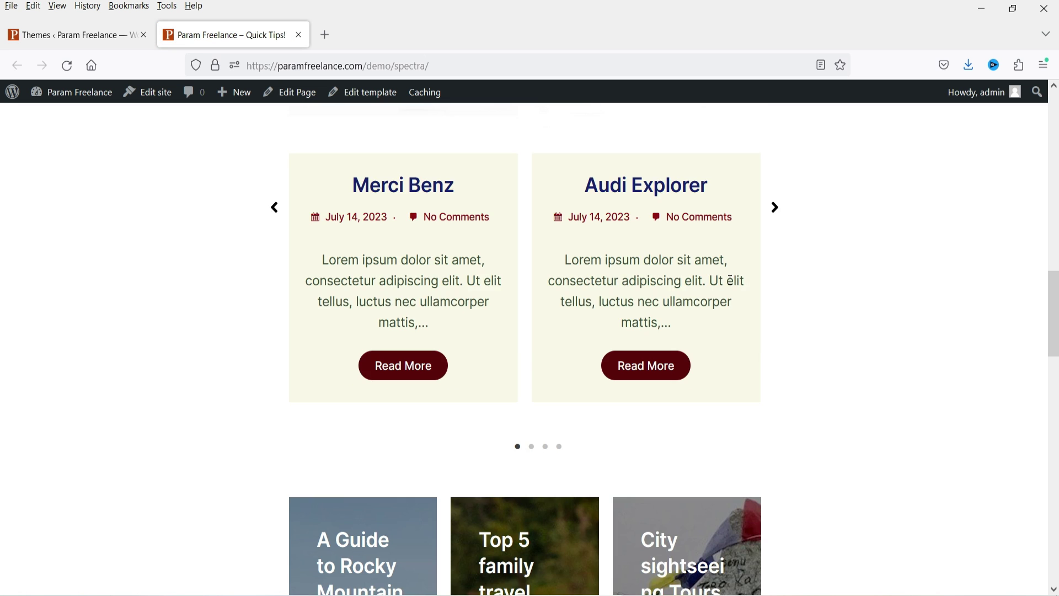
pyautogui.scroll(-10, 730, 281)
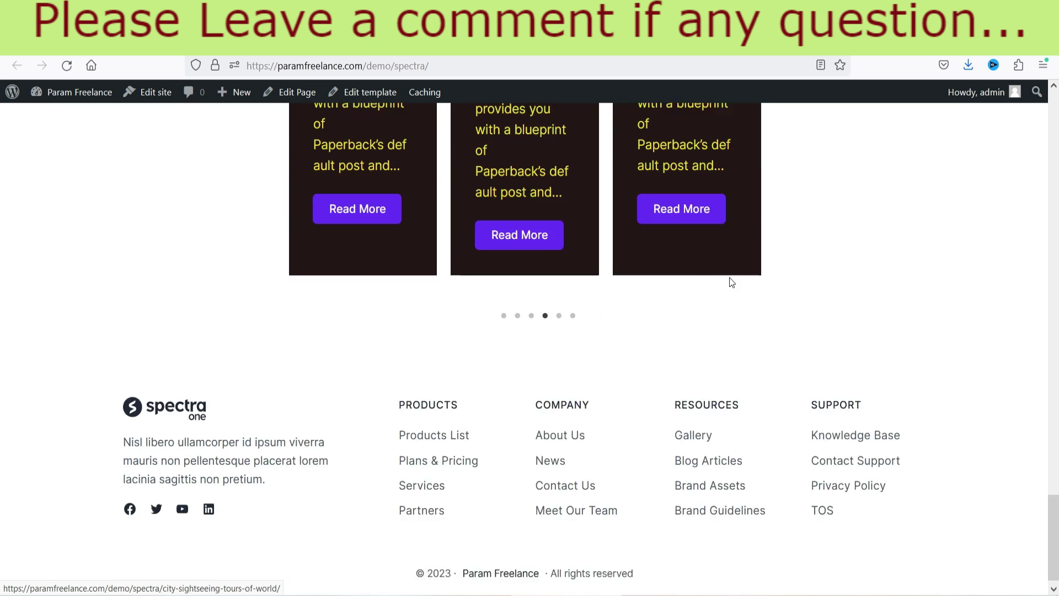
pyautogui.scroll(20, 730, 281)
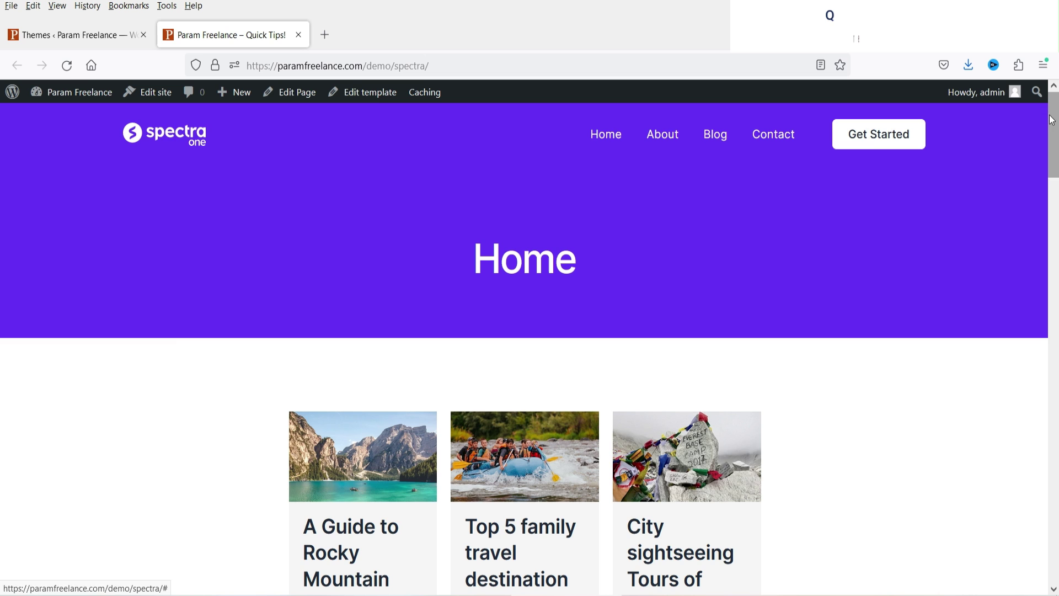
pyautogui.moveTo(1055, 135); pyautogui.dragTo(1054, 546)
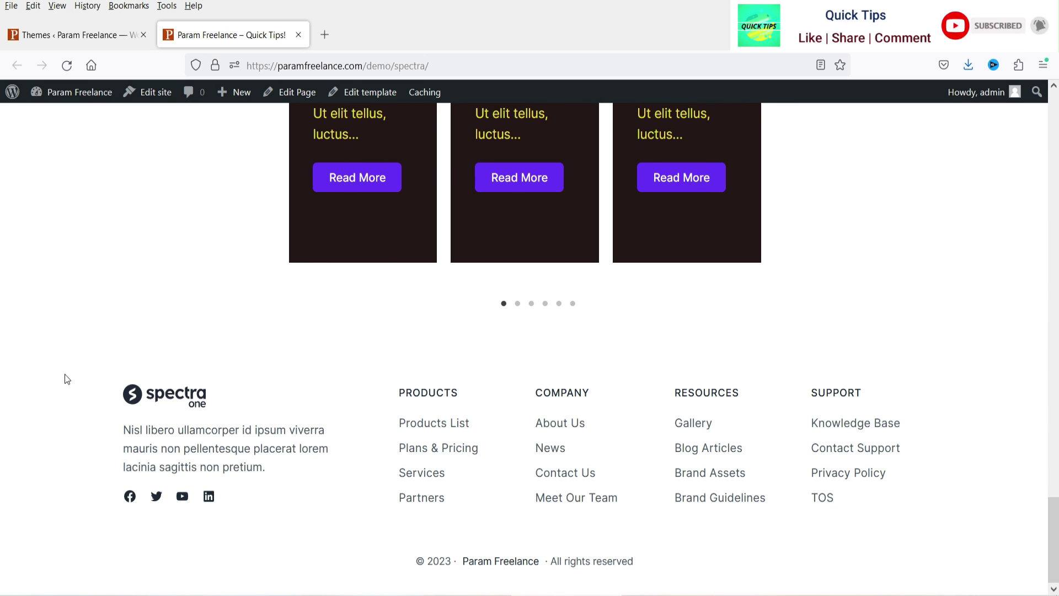
pyautogui.click(77, 35)
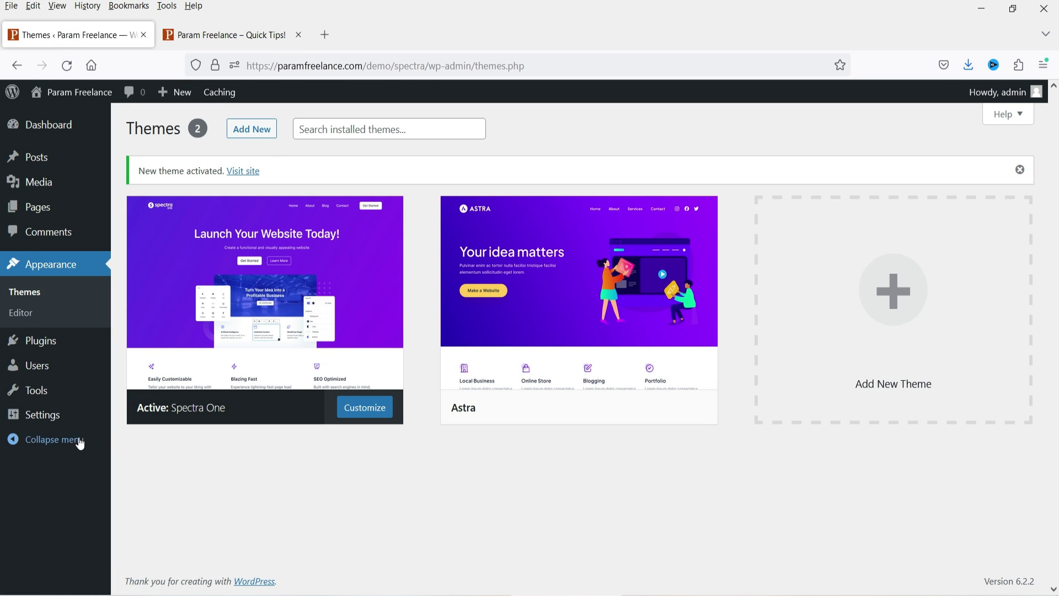
# Step: Open the Spectra One theme details and launch Customize into the Site Editor
pyautogui.moveTo(44, 415)
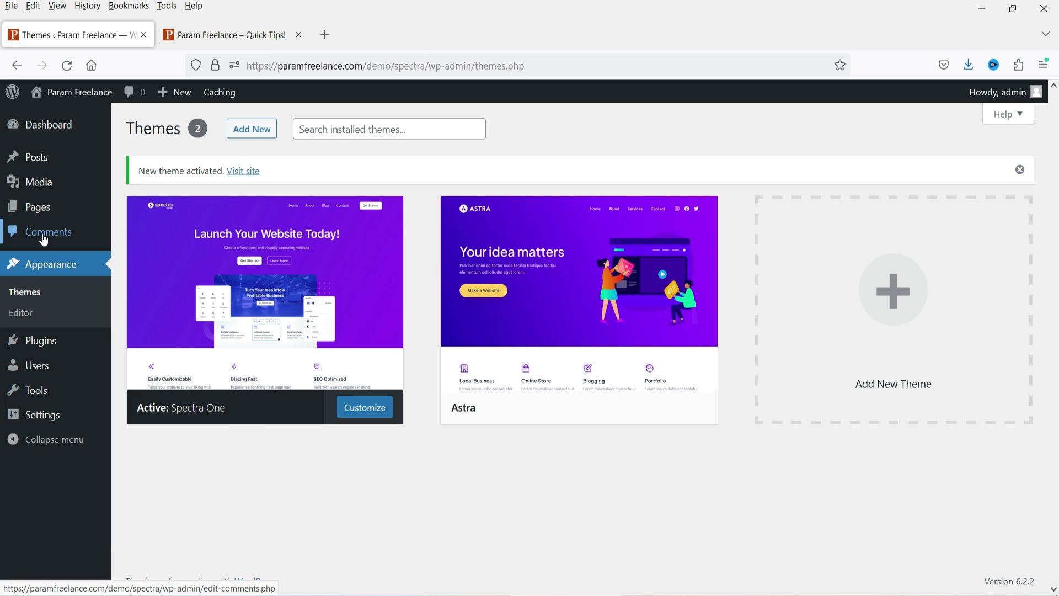
pyautogui.click(240, 353)
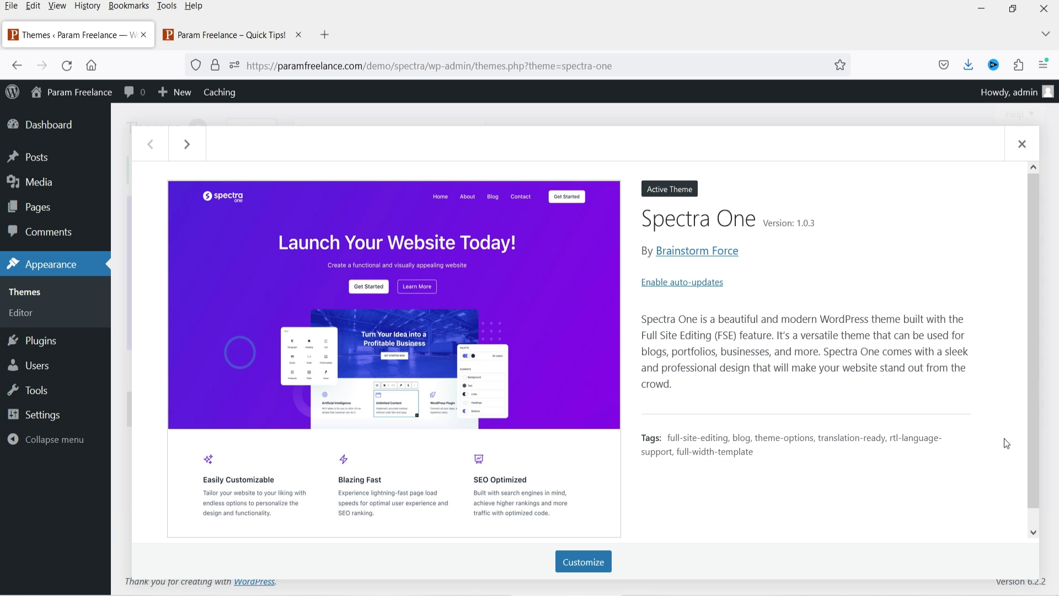
pyautogui.click(585, 562)
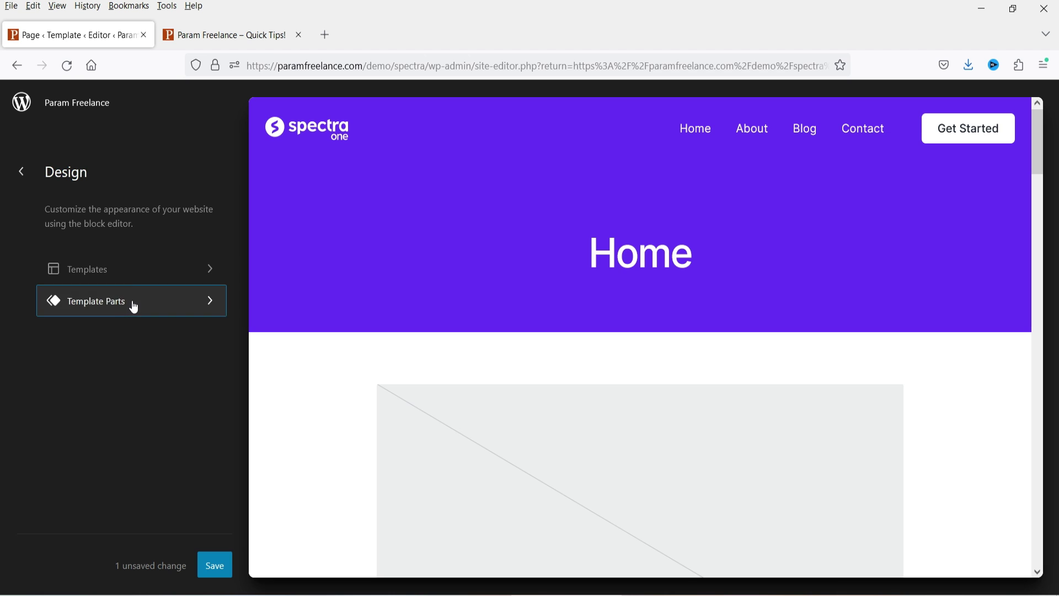
# Step: Browse the Template Parts, then go to Templates and preview the Home template
pyautogui.click(132, 303)
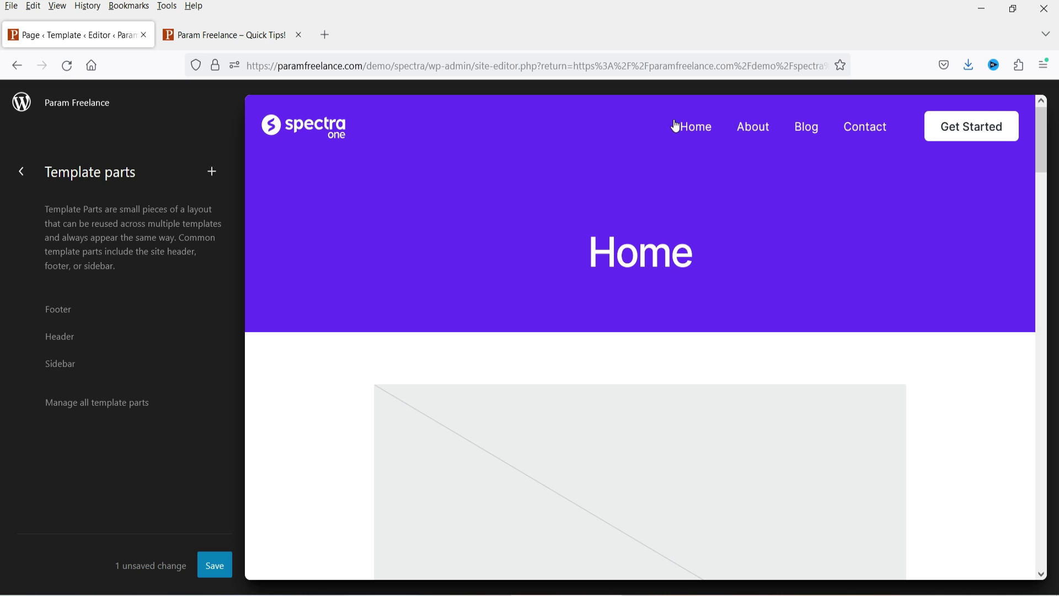
pyautogui.scroll(-5, 839, 364)
pyautogui.scroll(-10, 787, 401)
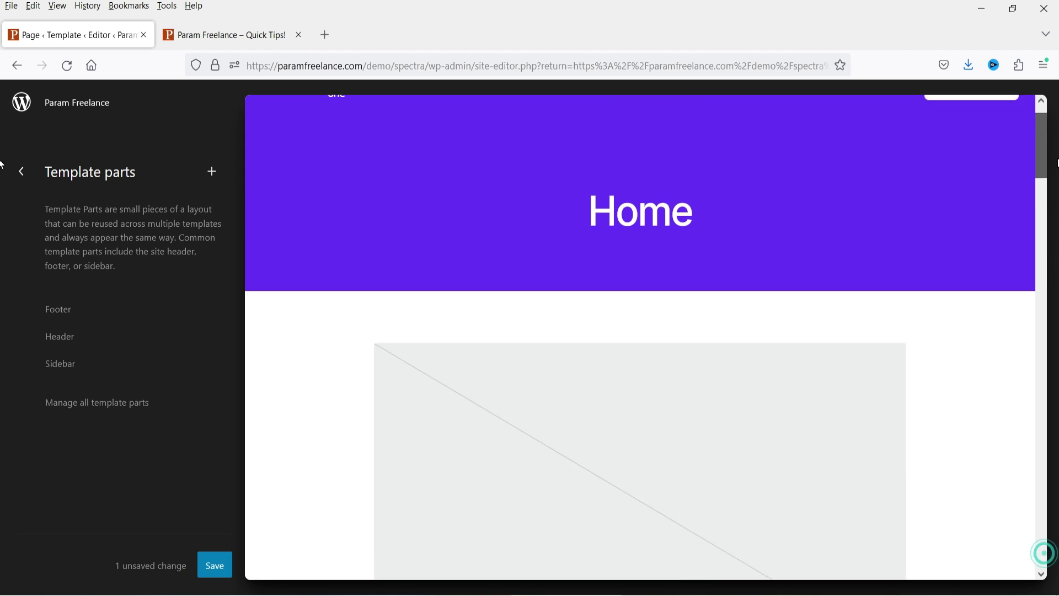
pyautogui.click(29, 178)
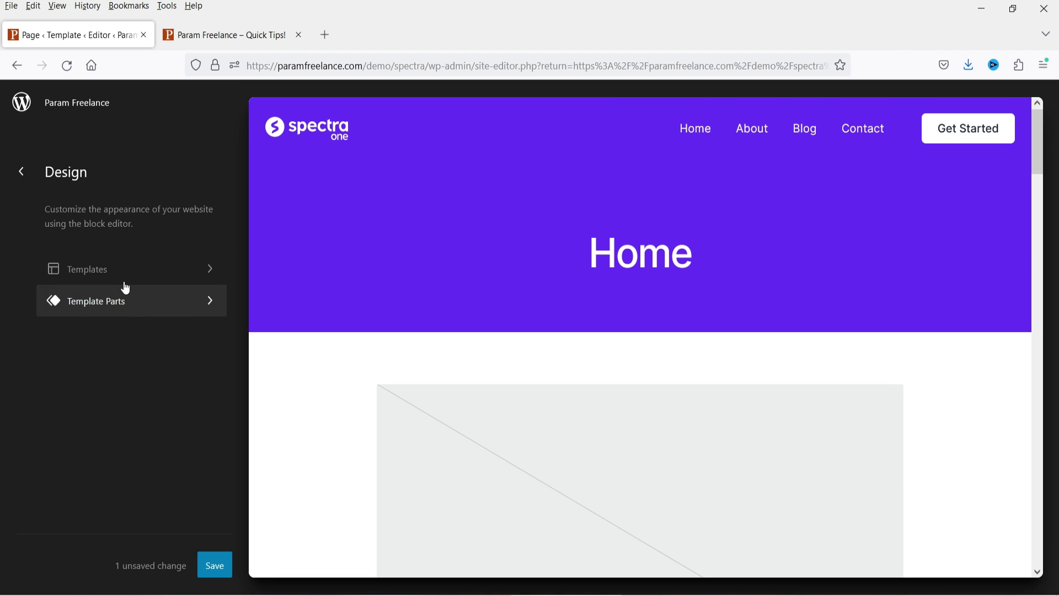
pyautogui.click(91, 270)
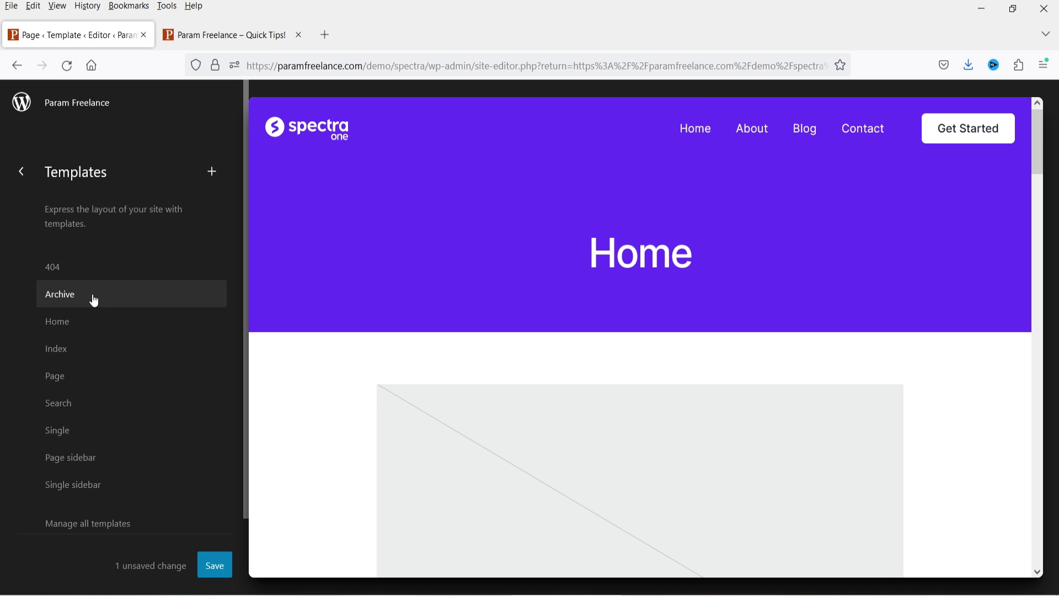
pyautogui.click(57, 330)
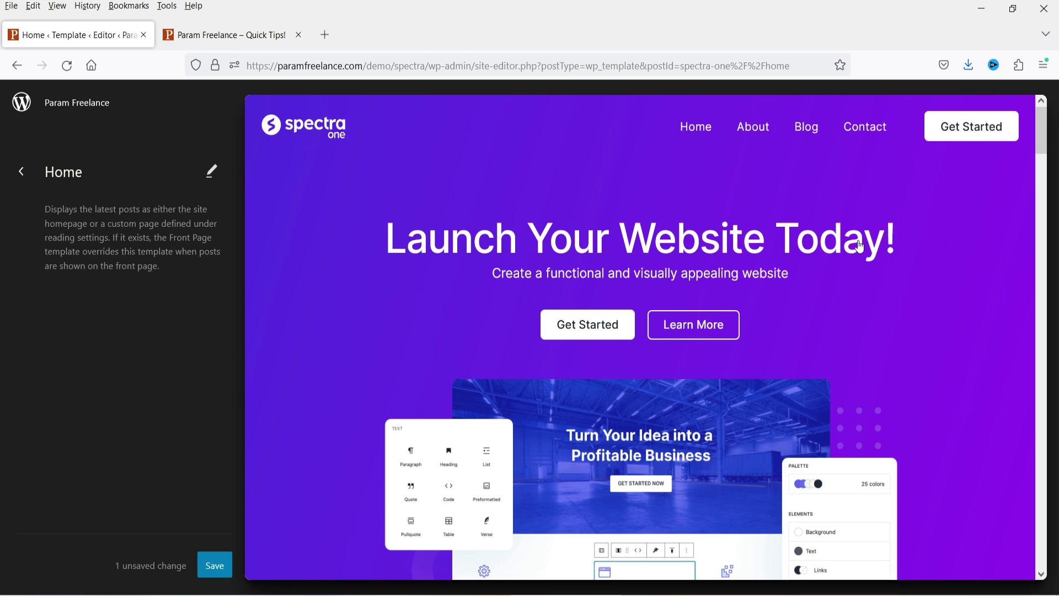
# Step: Scroll the Home template, preview the Index template, then open the Page template
pyautogui.scroll(-20, 855, 256)
pyautogui.scroll(15, 833, 264)
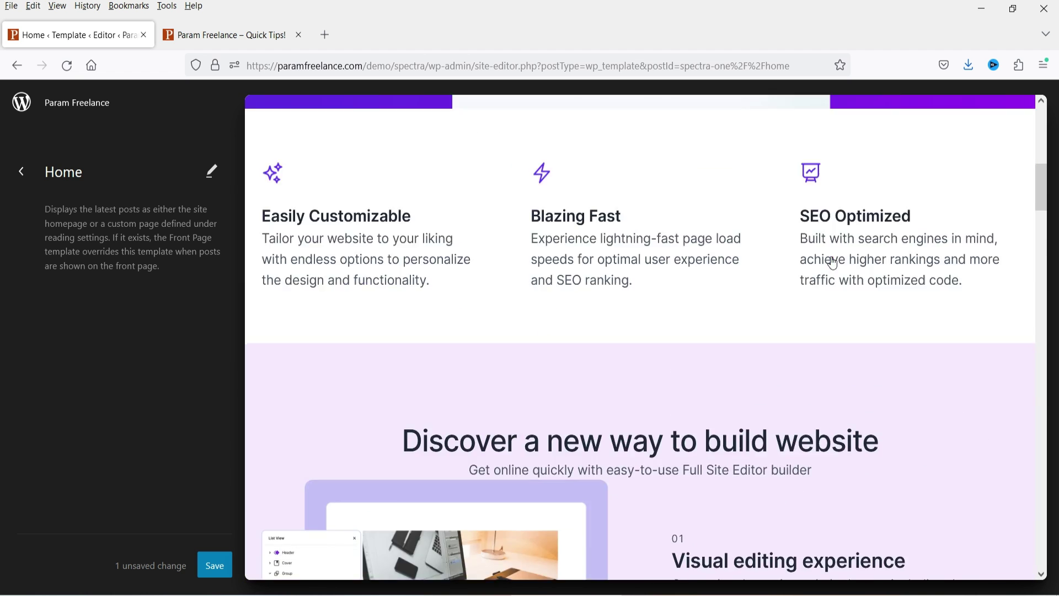
pyautogui.click(20, 172)
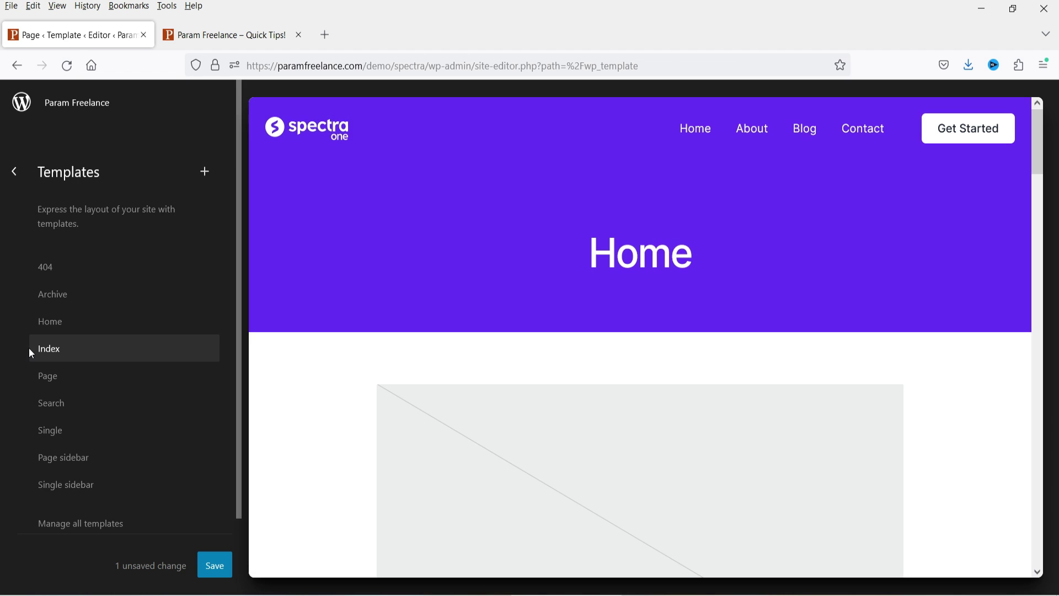
pyautogui.click(65, 358)
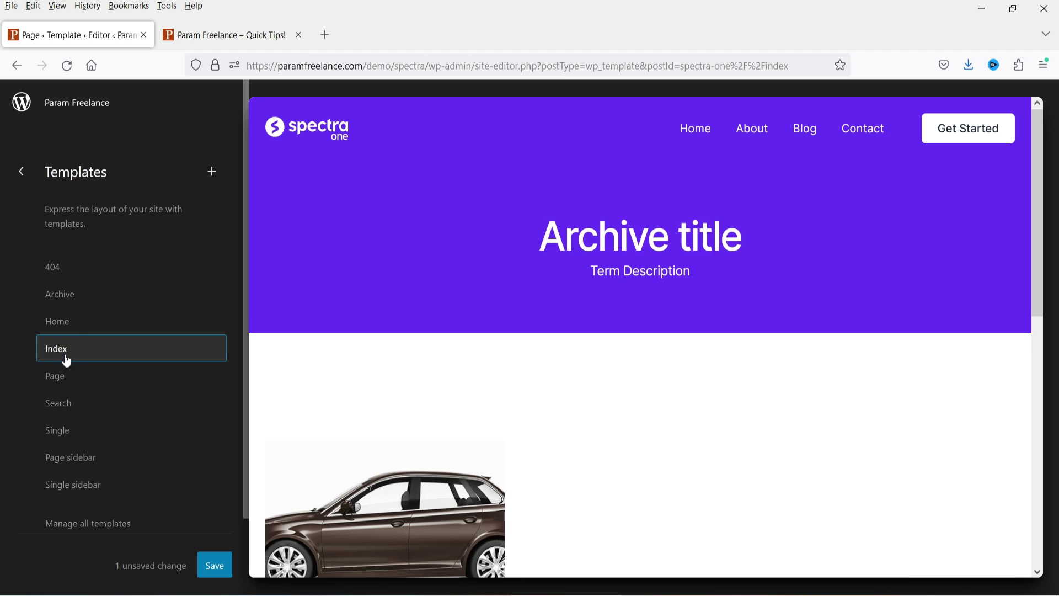
pyautogui.scroll(-15, 674, 265)
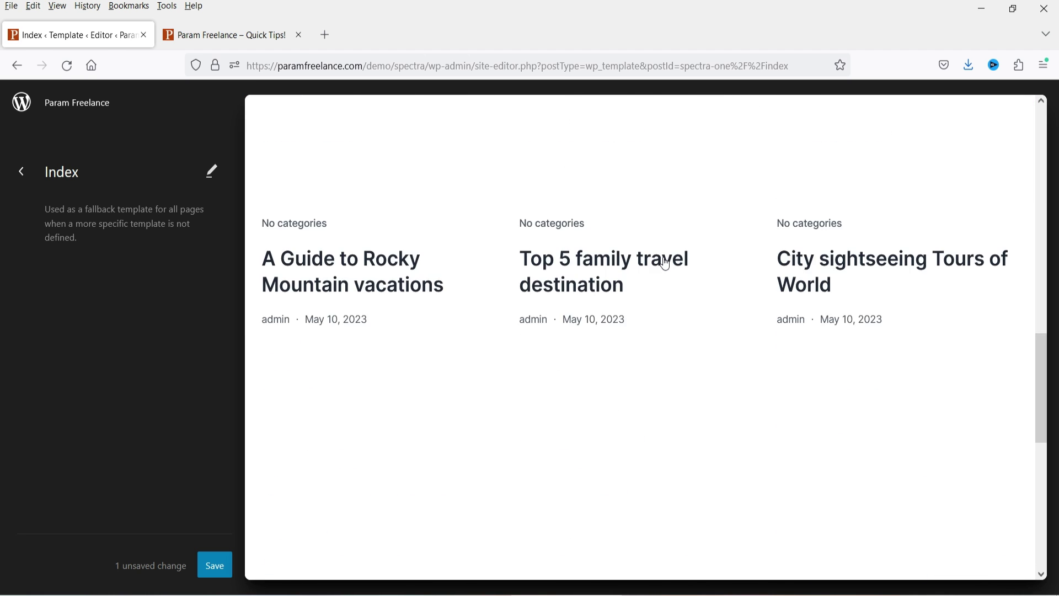
pyautogui.scroll(15, 665, 264)
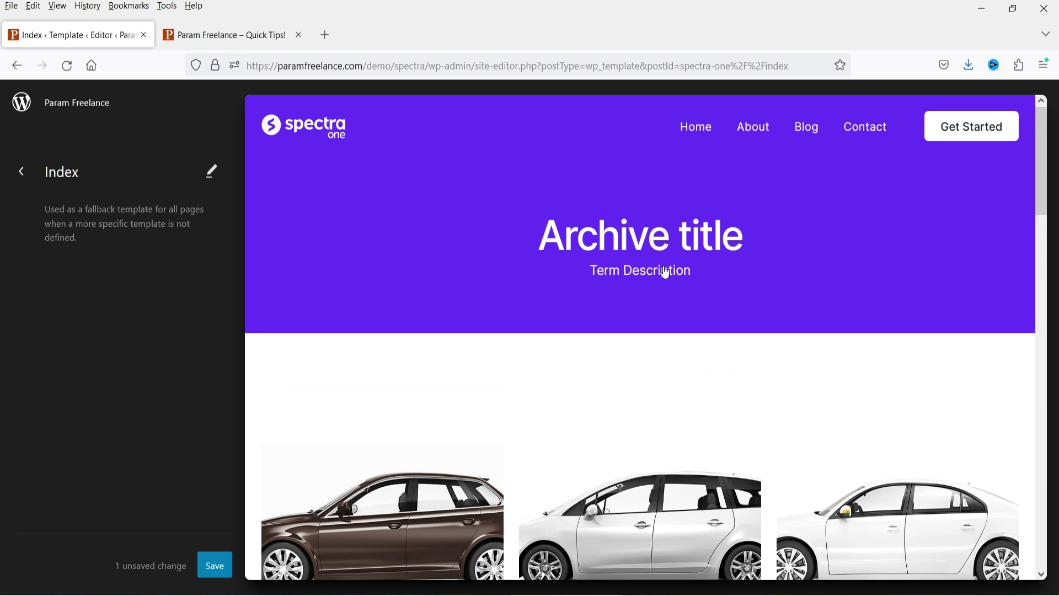
pyautogui.click(21, 171)
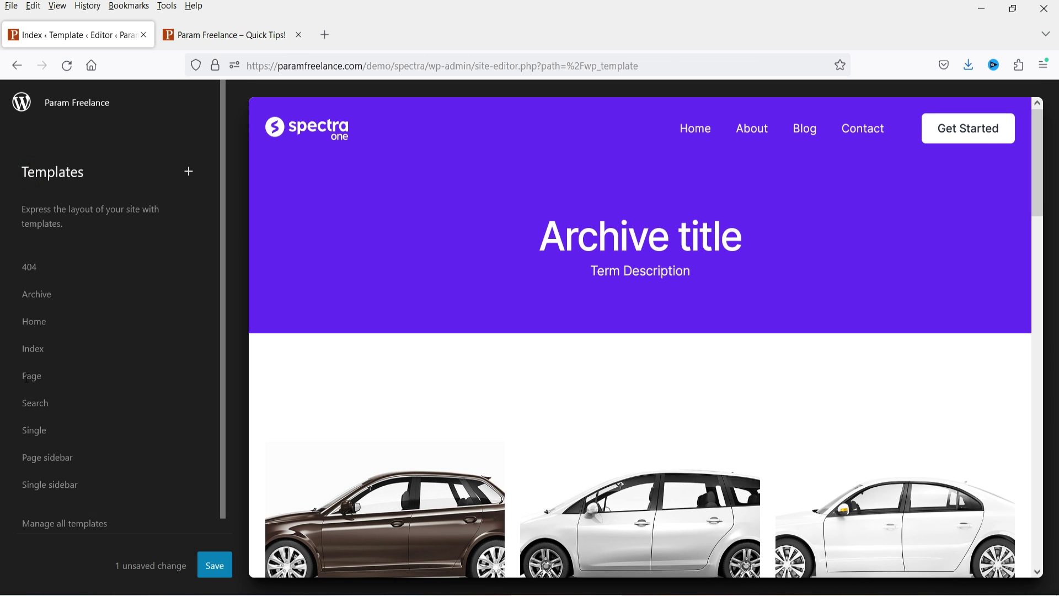
pyautogui.click(30, 377)
pyautogui.click(54, 387)
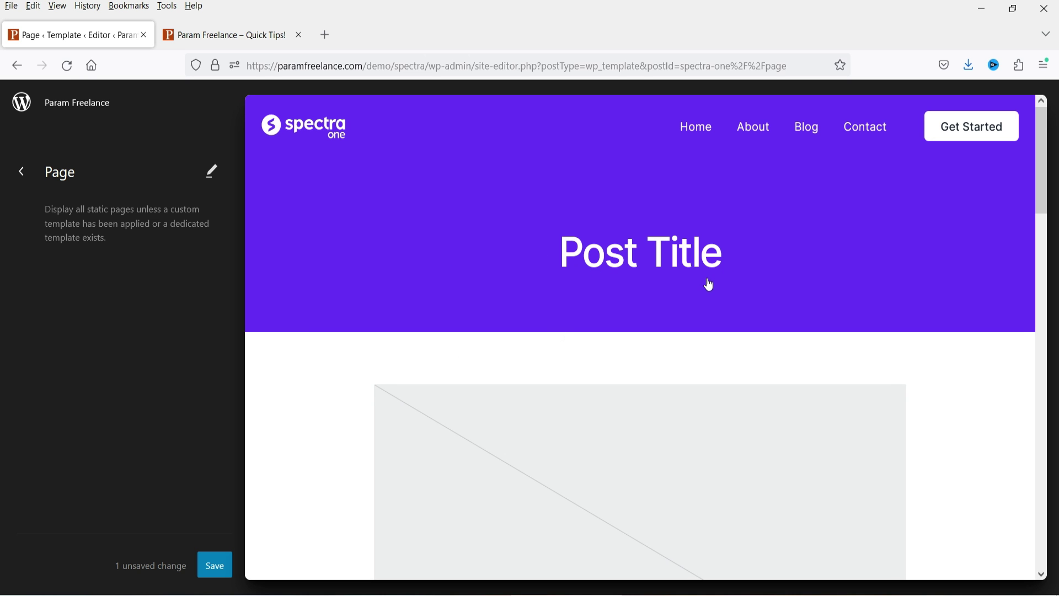
# Step: Review the Page template, then preview the Single template
pyautogui.scroll(-4, 556, 283)
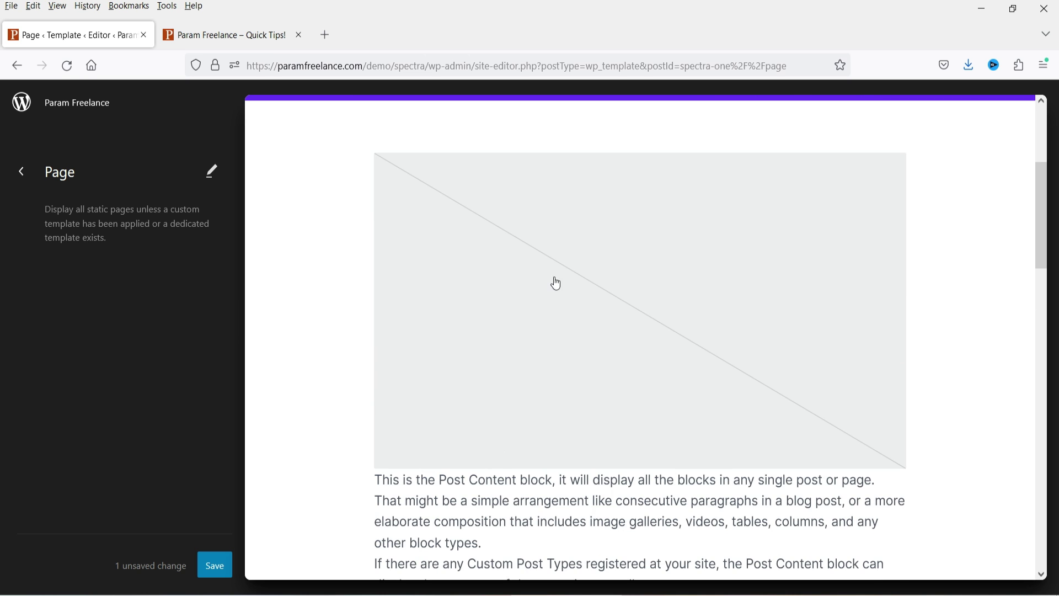
pyautogui.scroll(-4, 847, 316)
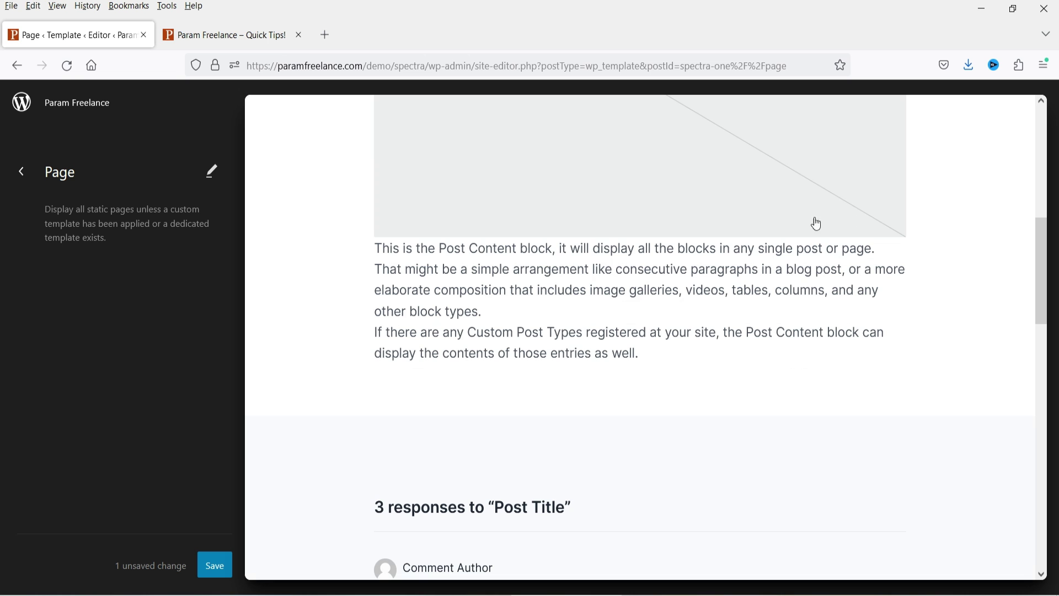
pyautogui.scroll(3, 699, 237)
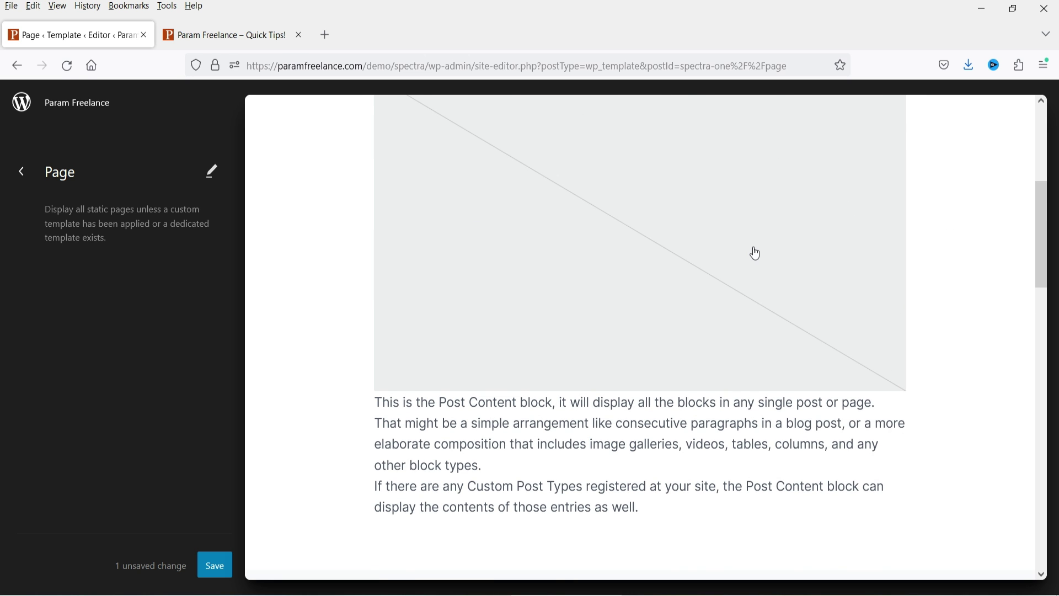
pyautogui.scroll(-5, 750, 256)
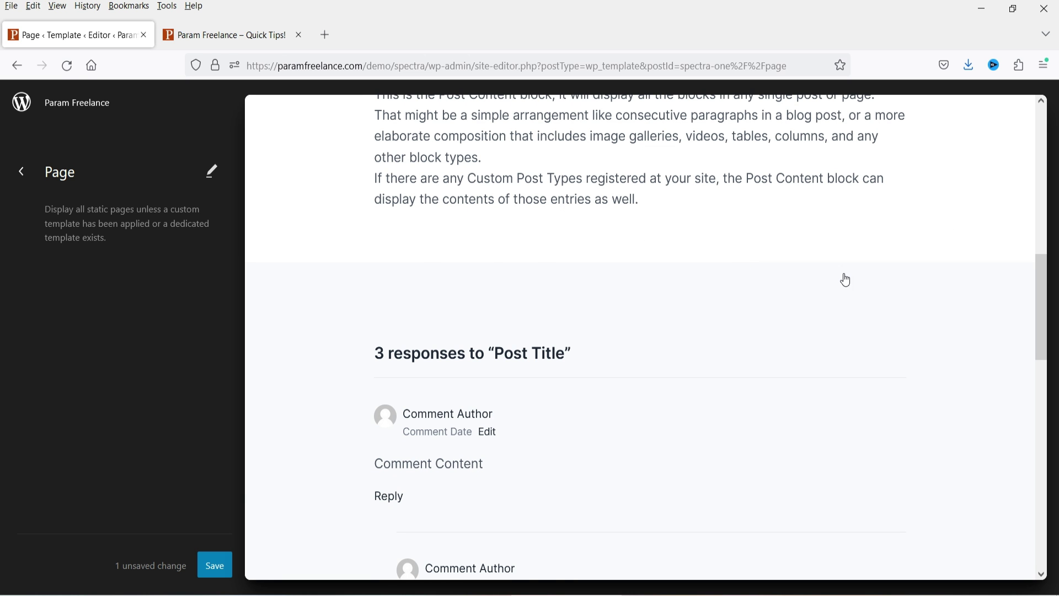
pyautogui.scroll(4, 847, 280)
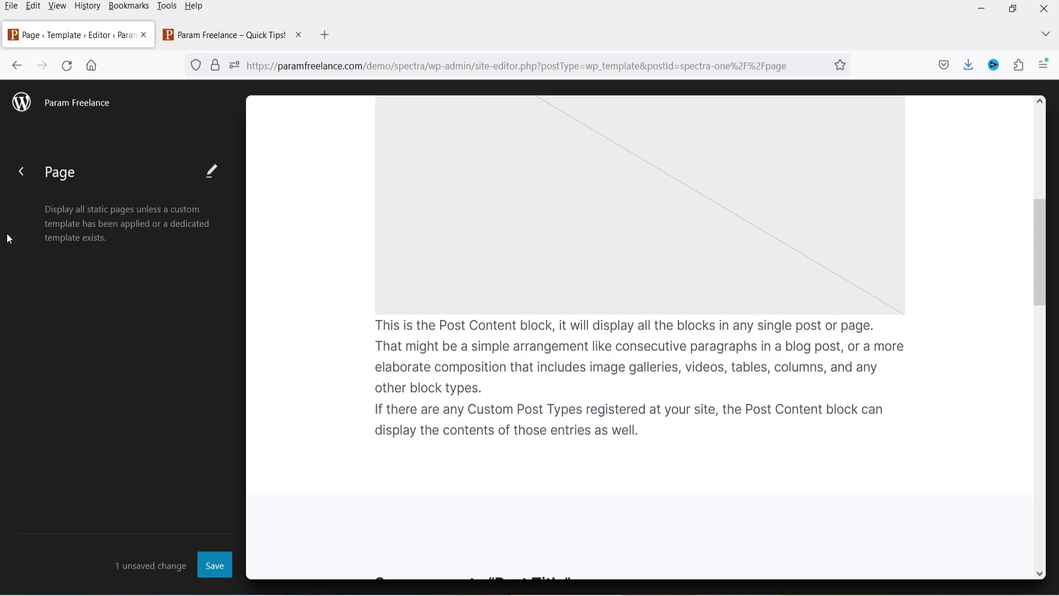
pyautogui.scroll(-4, 752, 348)
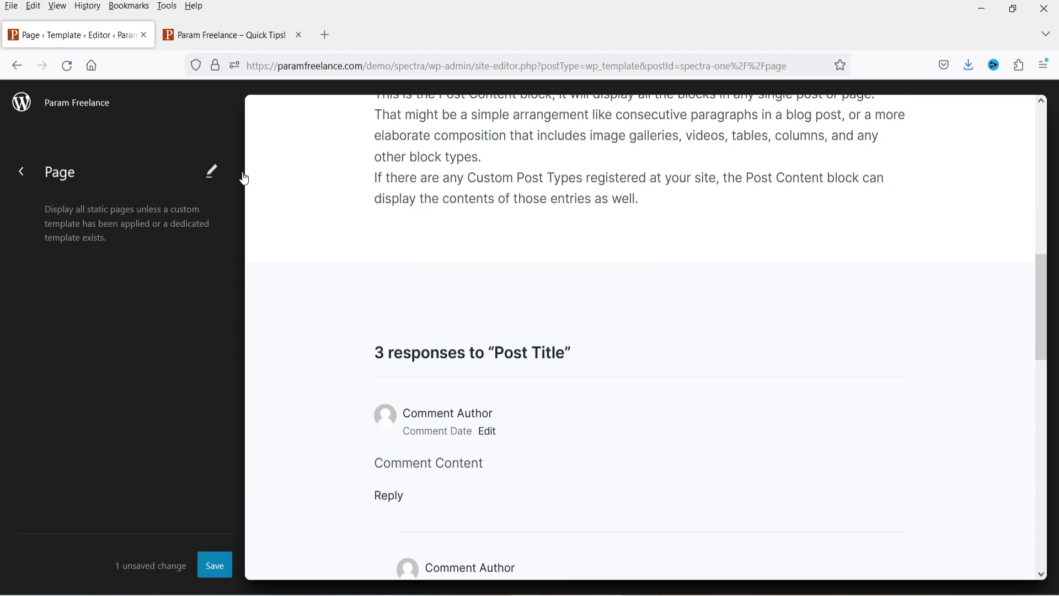
pyautogui.click(22, 172)
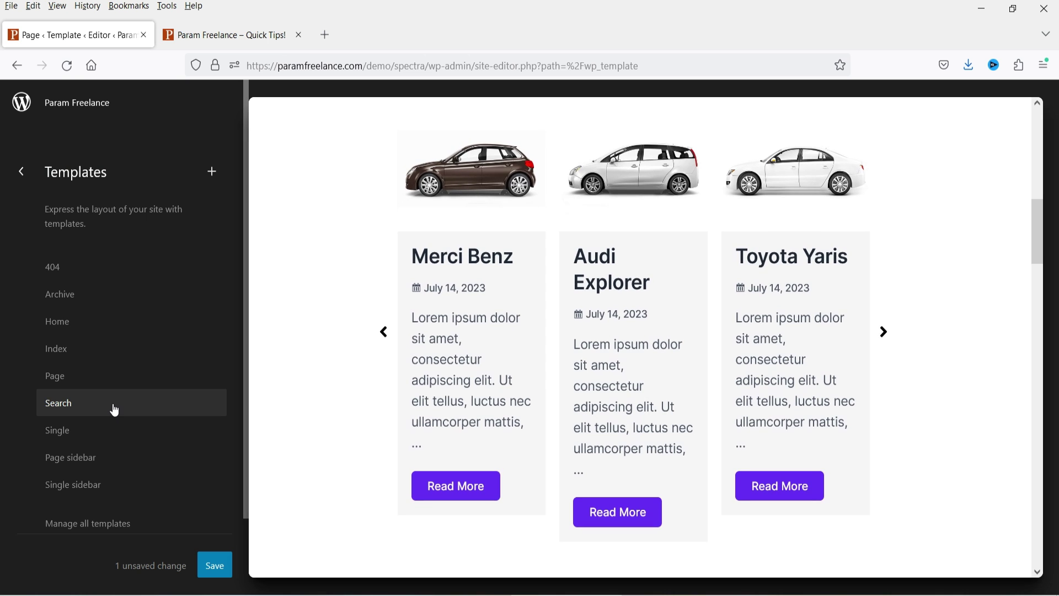
pyautogui.click(116, 429)
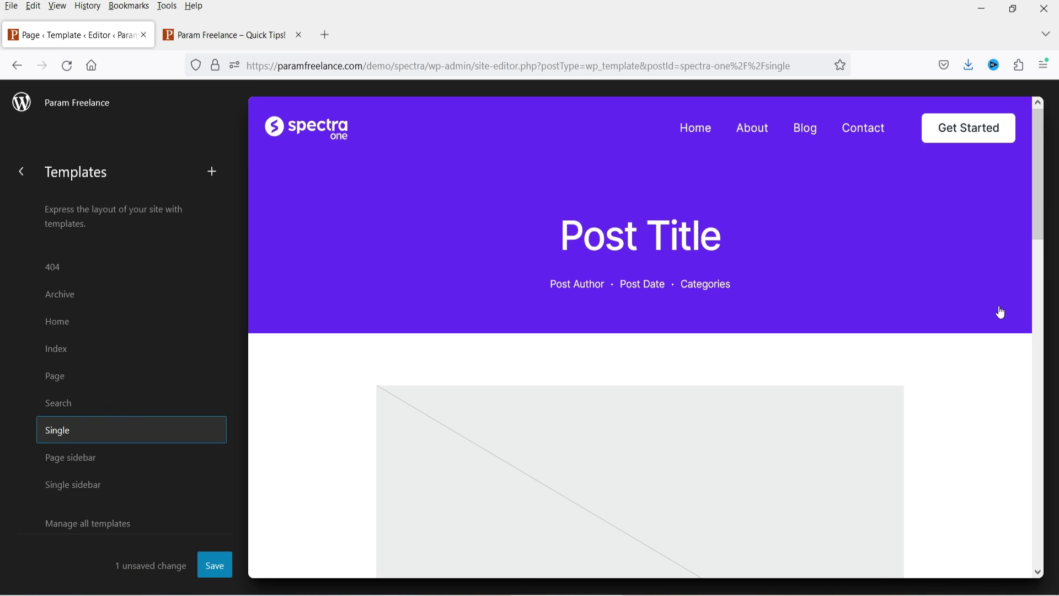
pyautogui.scroll(-8, 657, 292)
pyautogui.scroll(6, 604, 234)
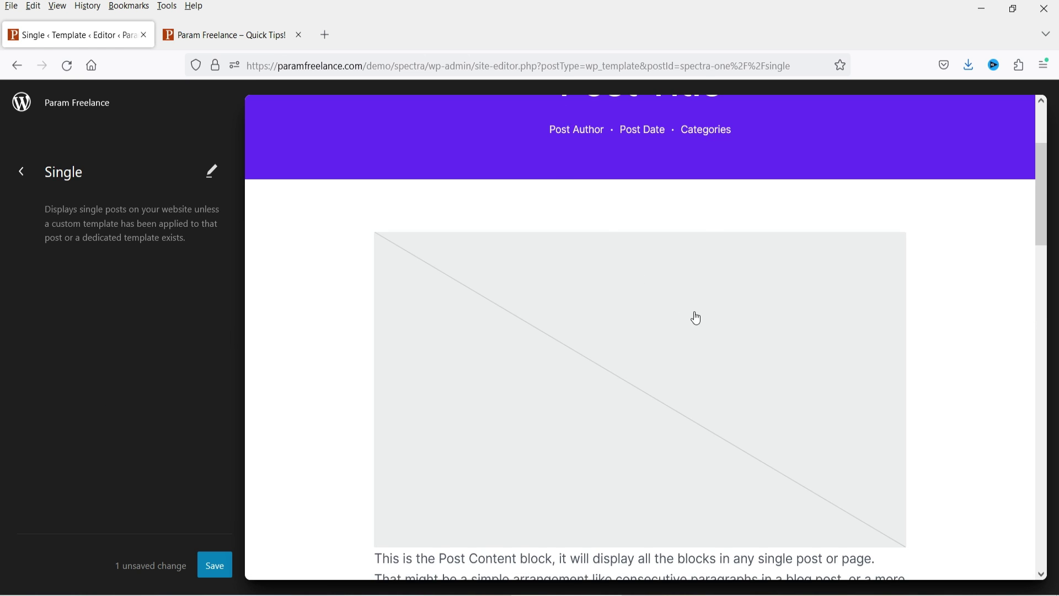
pyautogui.scroll(3, 696, 318)
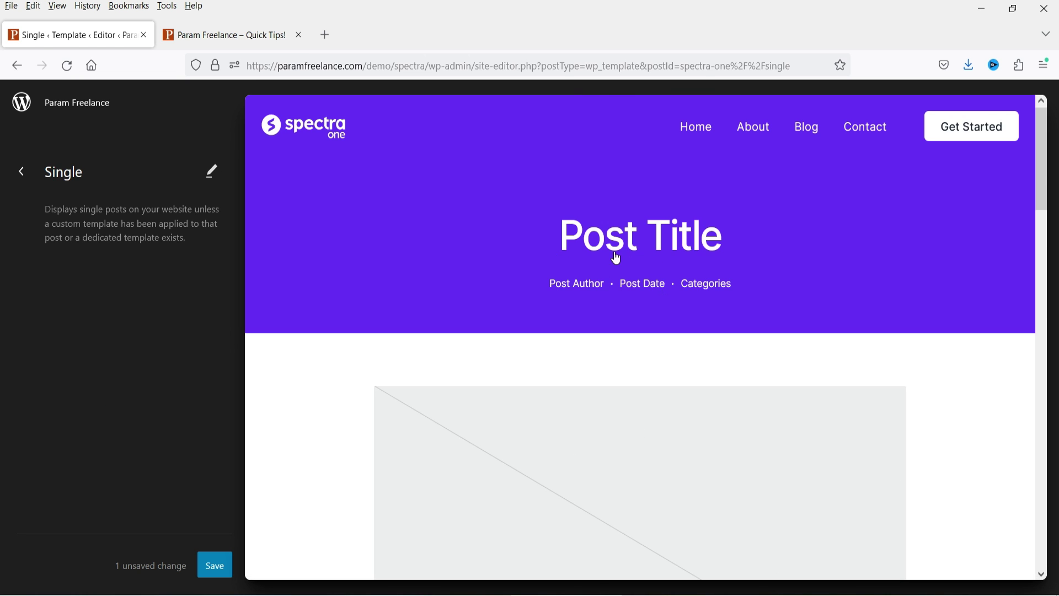
pyautogui.click(21, 170)
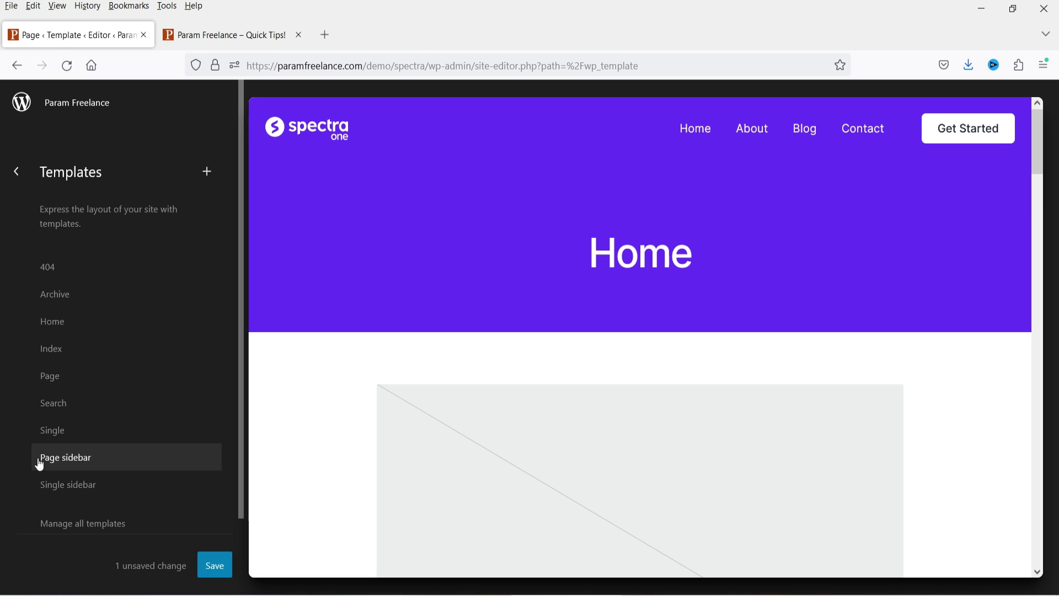
# Step: Preview and scroll through the Page sidebar template, then return to Templates
pyautogui.click(85, 465)
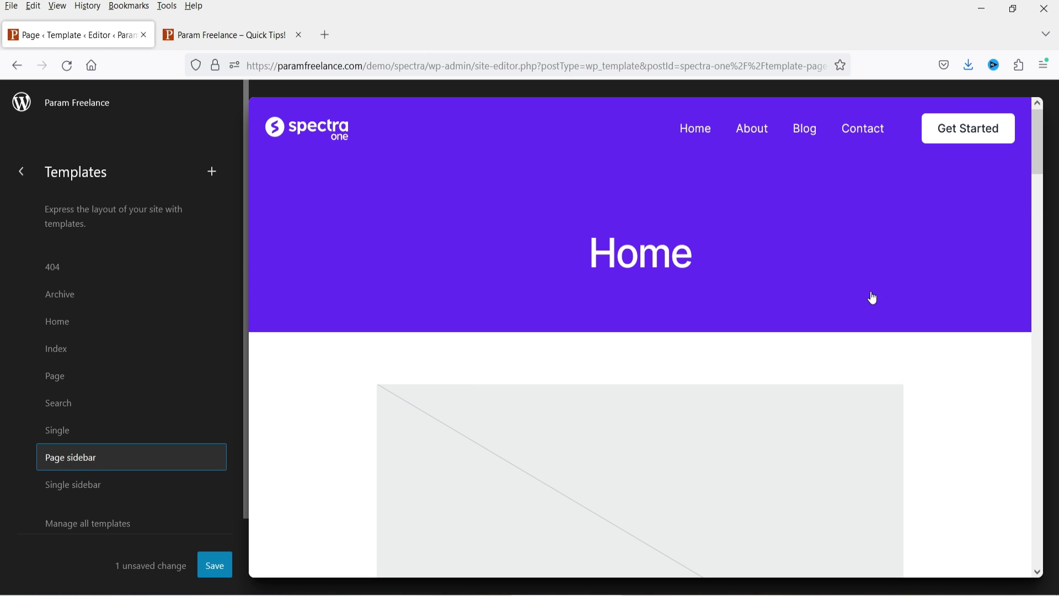
pyautogui.scroll(-4, 867, 349)
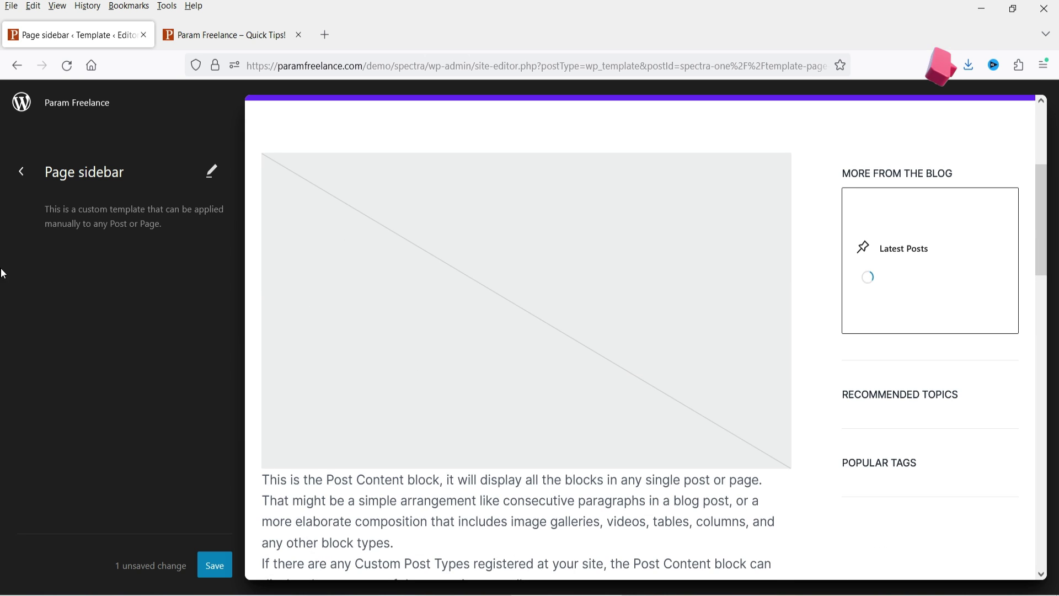
pyautogui.scroll(-3, 917, 214)
pyautogui.scroll(-2, 917, 214)
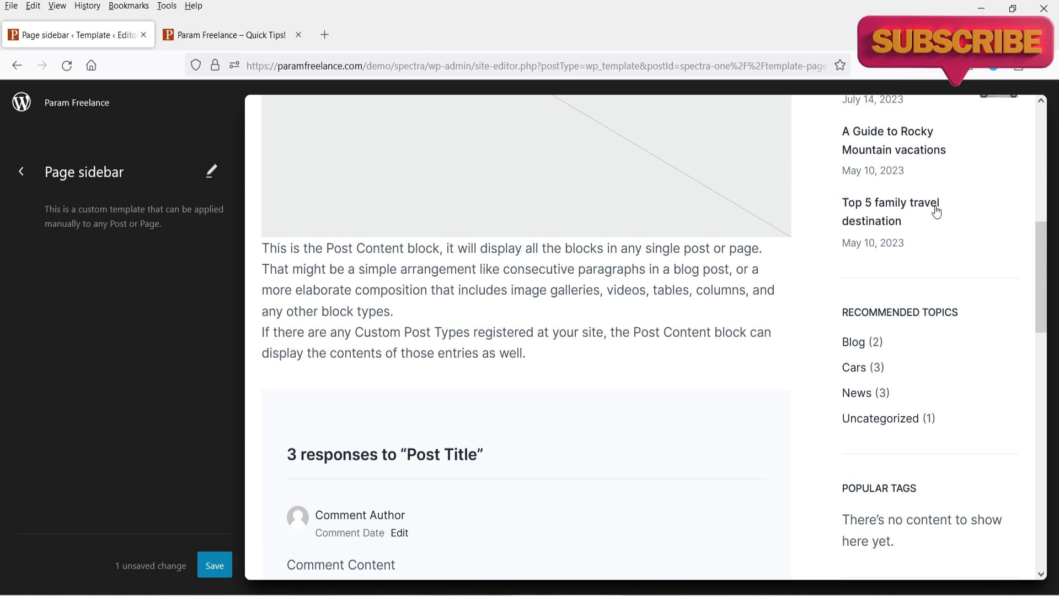
pyautogui.scroll(5, 926, 380)
pyautogui.scroll(-8, 917, 230)
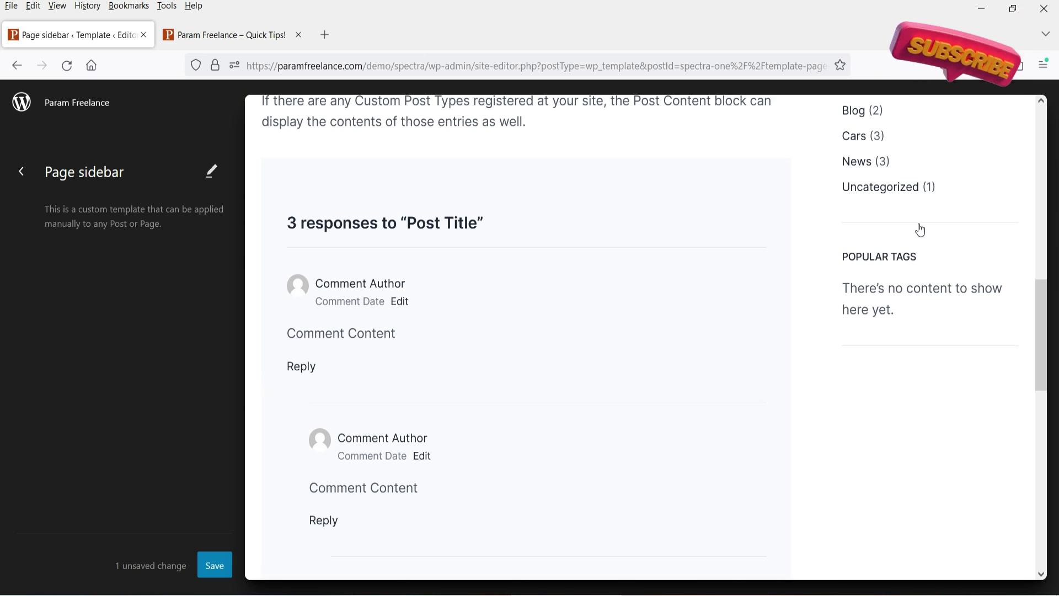
pyautogui.scroll(-3, 921, 248)
pyautogui.scroll(12, 924, 281)
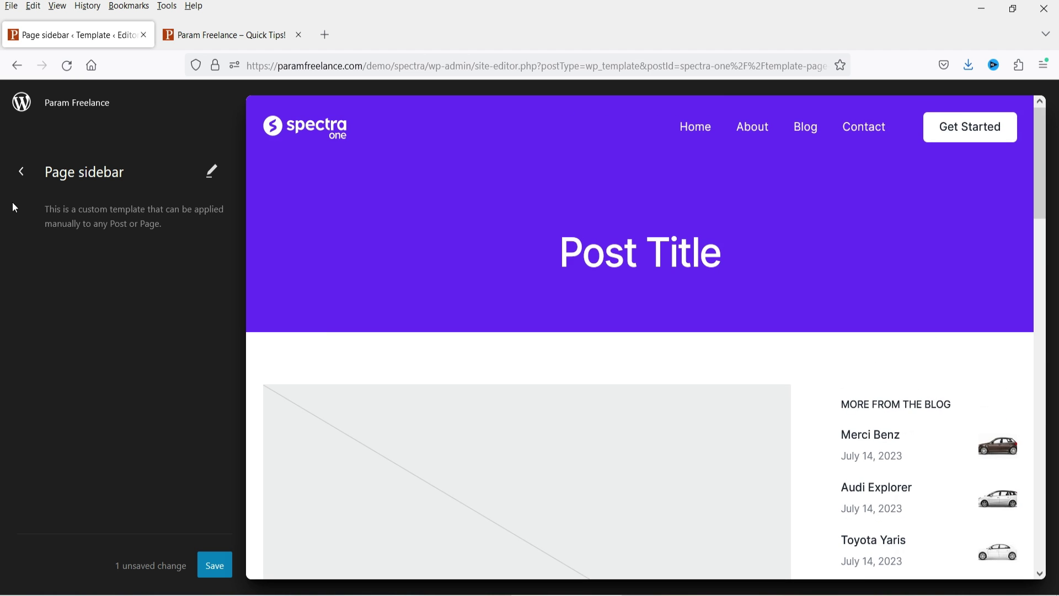
pyautogui.click(21, 171)
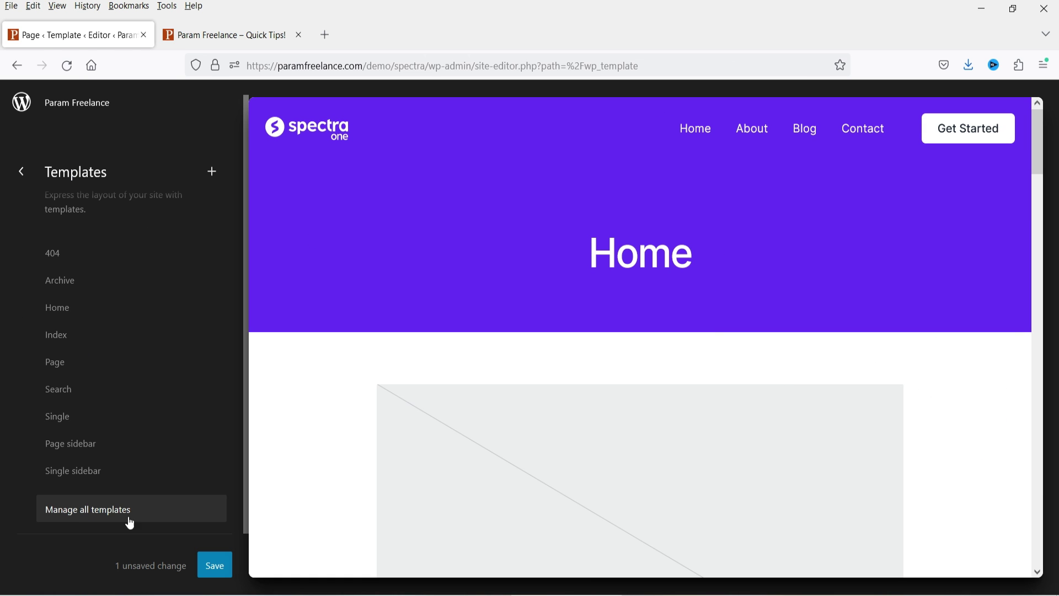
# Step: View the full Manage all templates list, then switch to the live site's tab
pyautogui.click(94, 517)
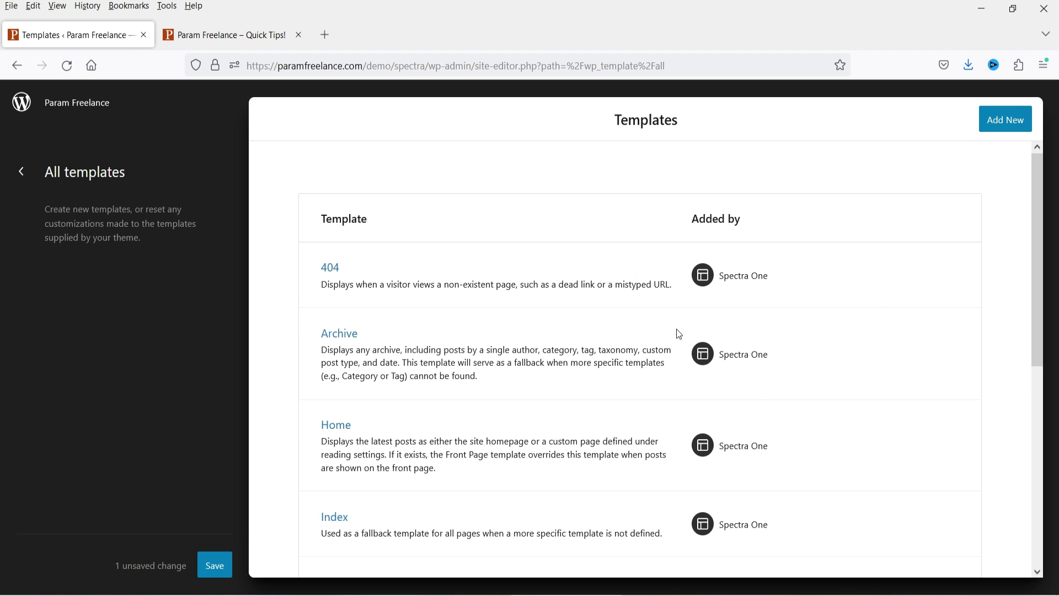
pyautogui.scroll(-6, 662, 325)
pyautogui.scroll(6, 641, 324)
pyautogui.hotkey('alt', 'Left')
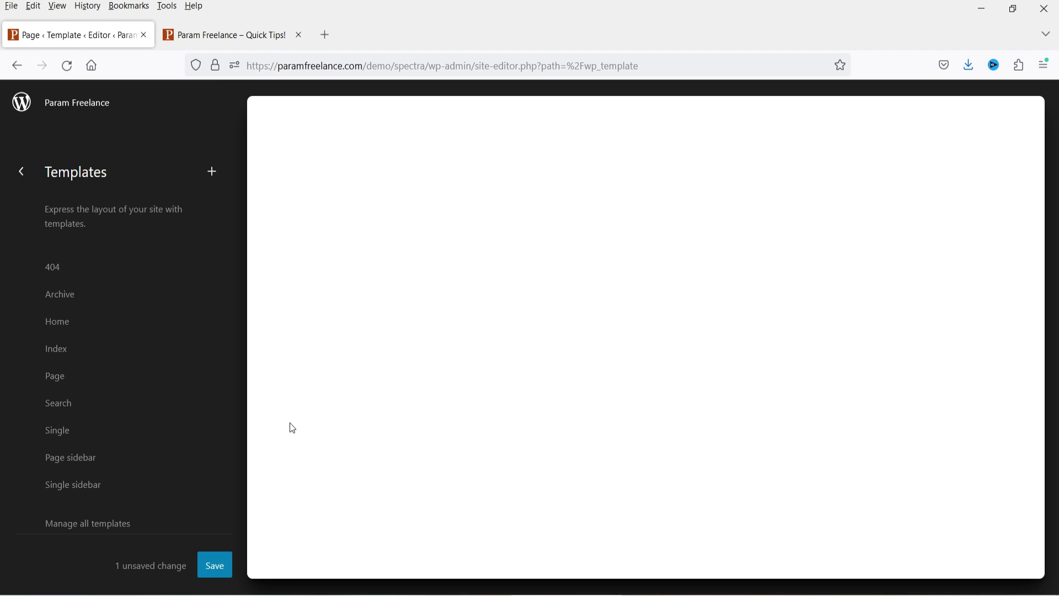
pyautogui.click(239, 34)
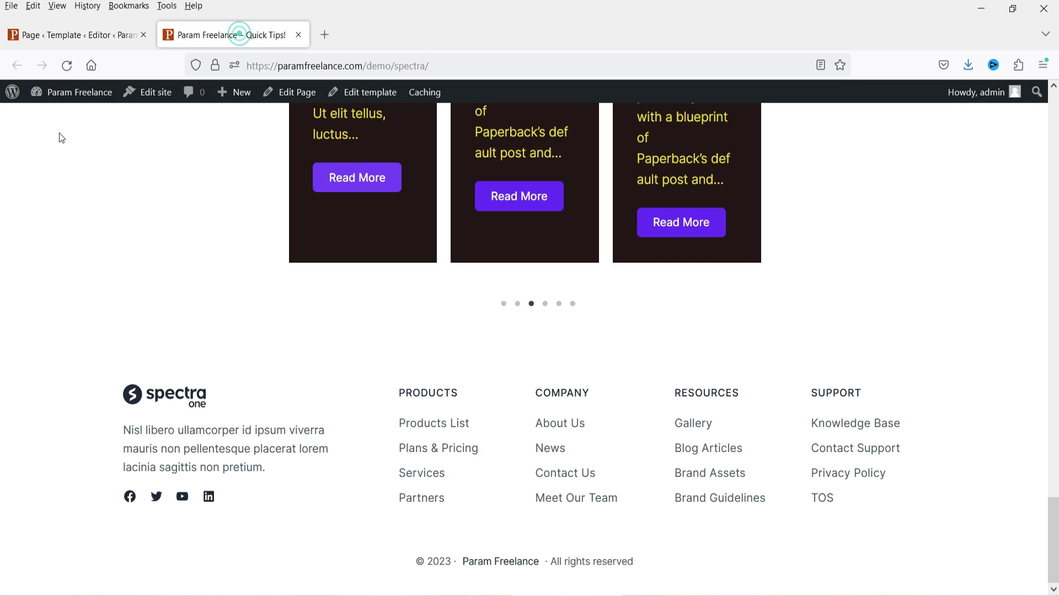
# Step: Check that Settings > Reading keeps the homepage set to the static Home page
pyautogui.moveTo(61, 92)
pyautogui.click(55, 119)
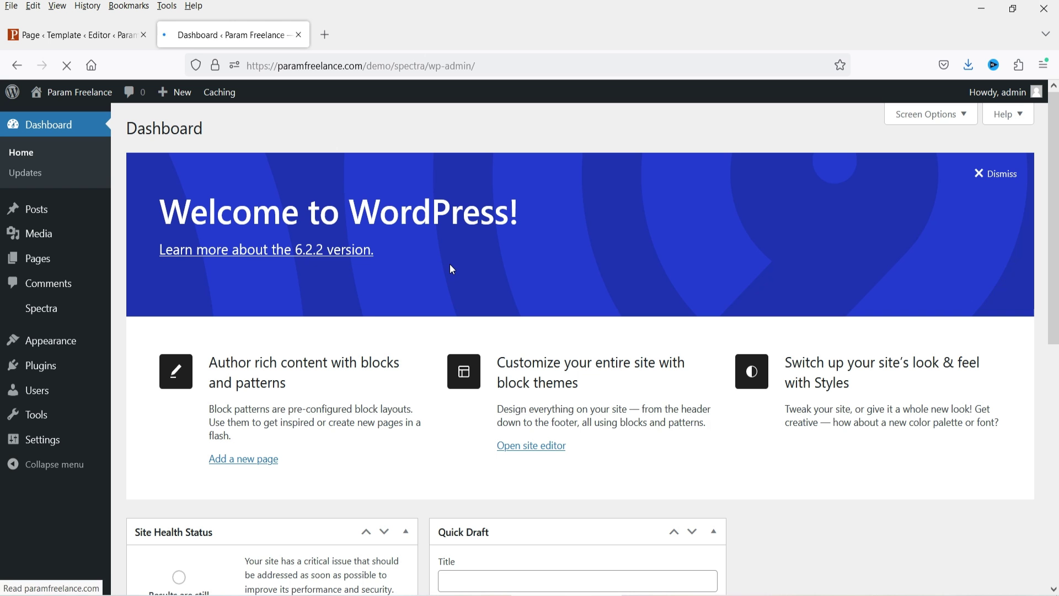
pyautogui.moveTo(50, 442)
pyautogui.click(127, 471)
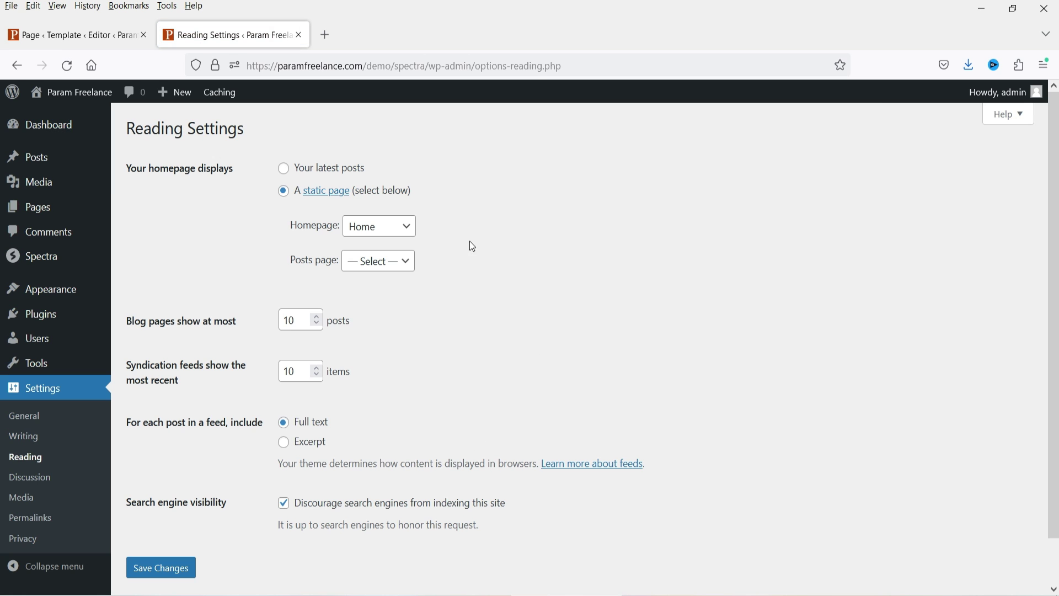
pyautogui.click(379, 237)
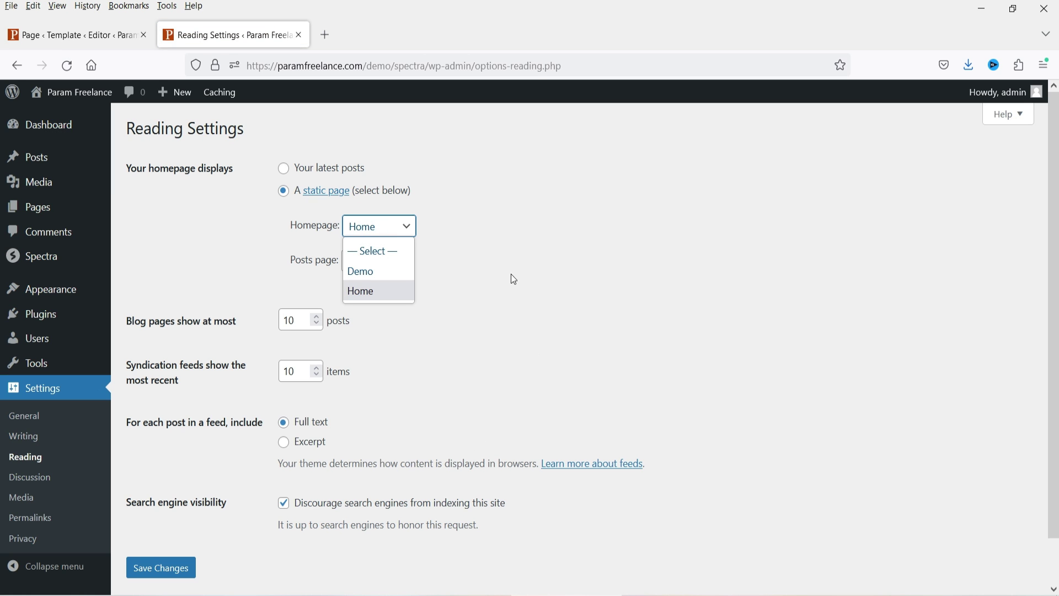
pyautogui.click(369, 296)
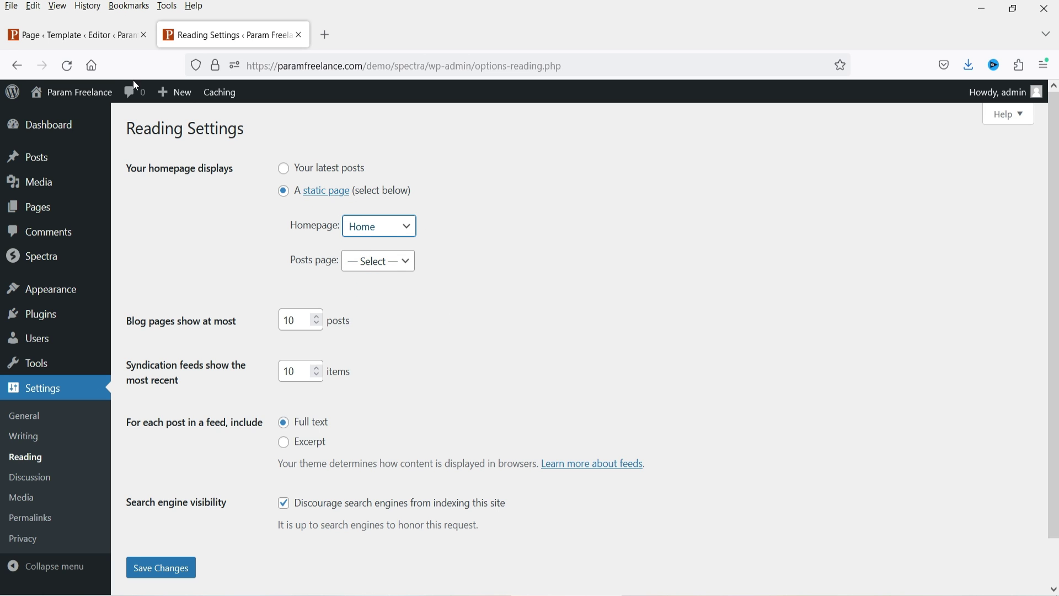
# Step: Open the site's front page in a new tab and start editing the Home page
pyautogui.rightClick(49, 114)
pyautogui.click(62, 124)
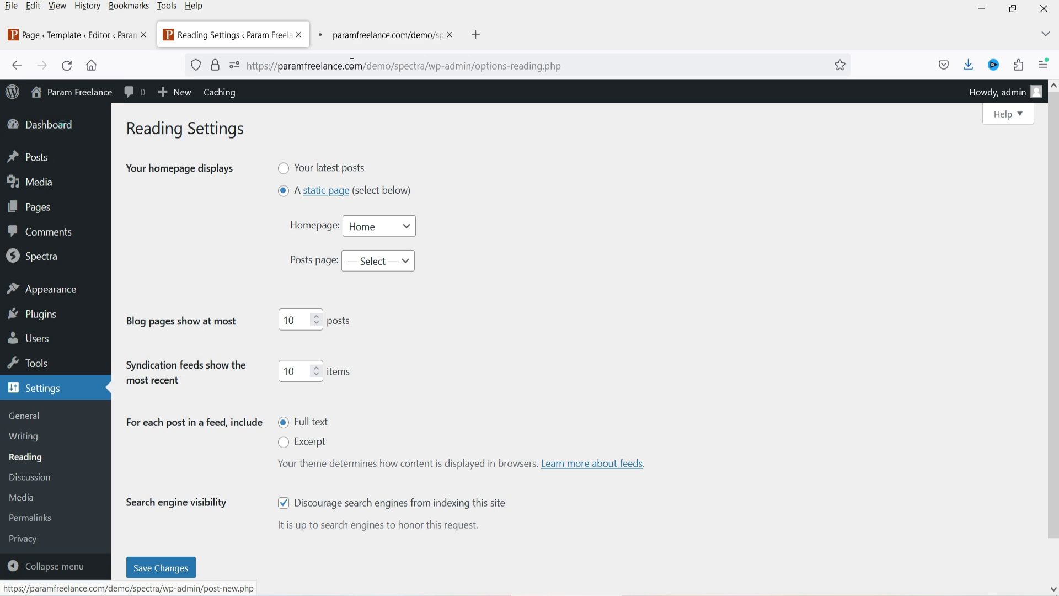
pyautogui.click(373, 26)
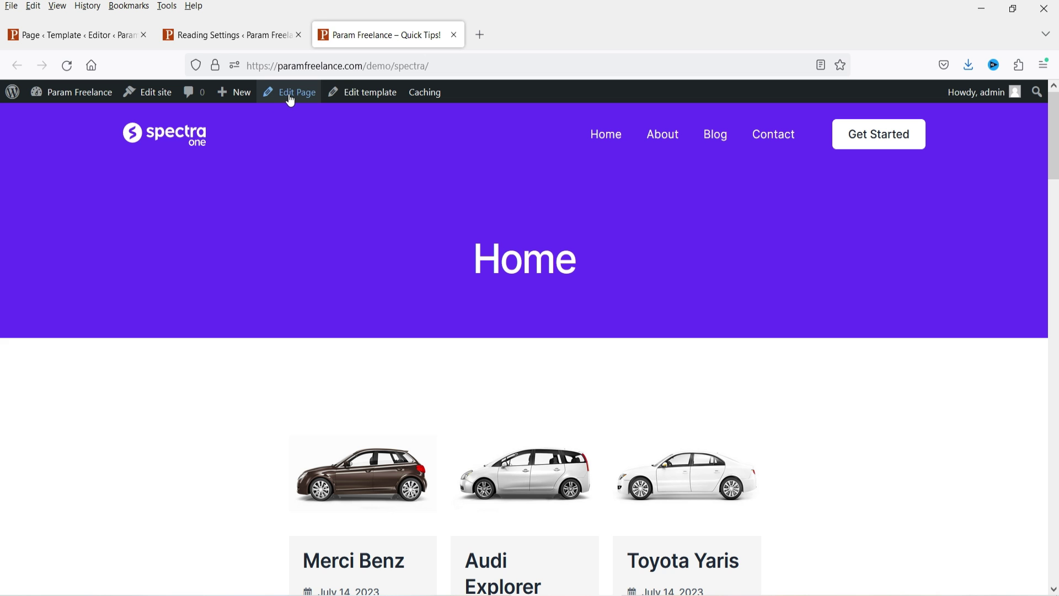
pyautogui.click(291, 98)
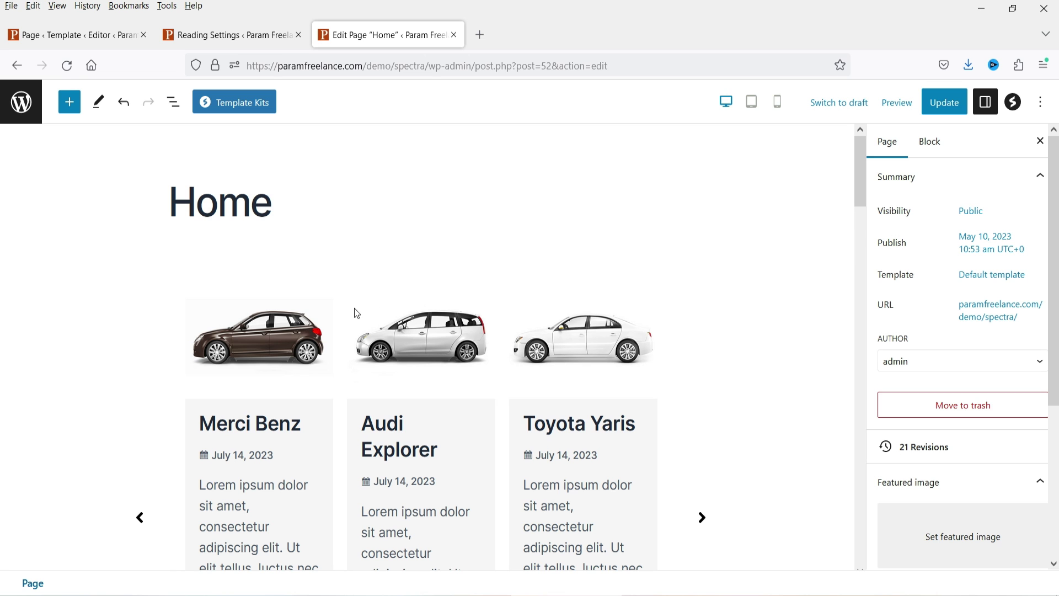
# Step: Scroll through the Home page, selecting each Post Carousel block in turn
pyautogui.click(346, 293)
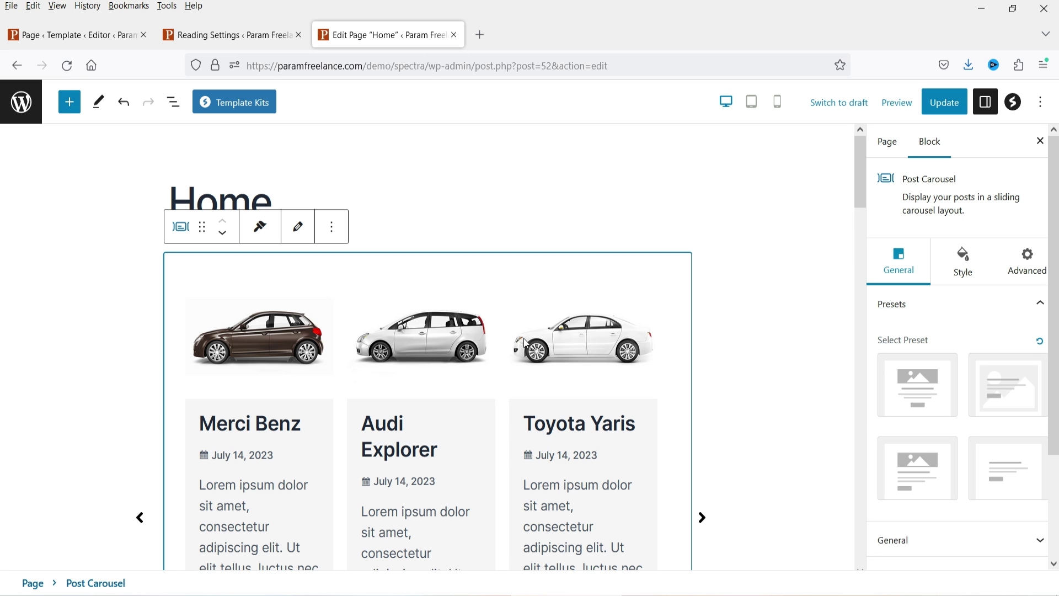
pyautogui.scroll(-10, 527, 353)
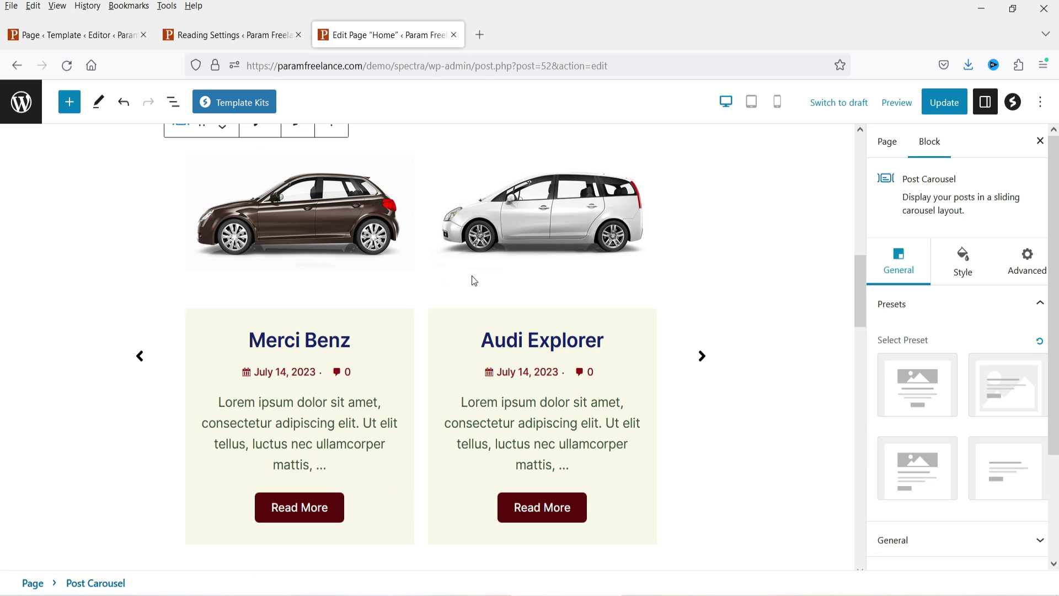
pyautogui.scroll(5, 474, 281)
pyautogui.scroll(-5, 442, 435)
pyautogui.click(451, 342)
pyautogui.scroll(-5, 445, 315)
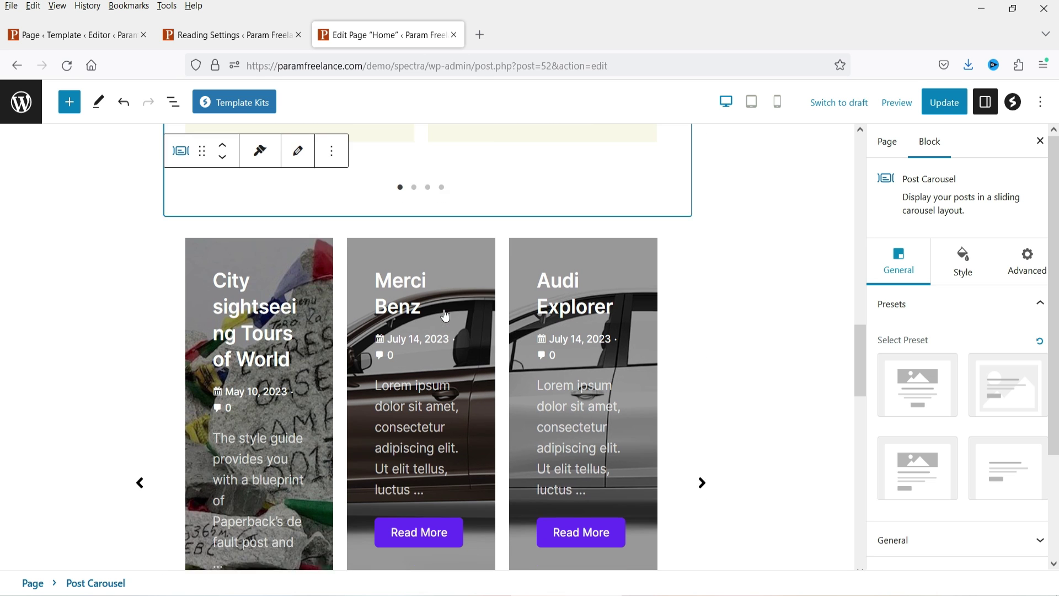
pyautogui.click(513, 505)
pyautogui.scroll(-5, 629, 432)
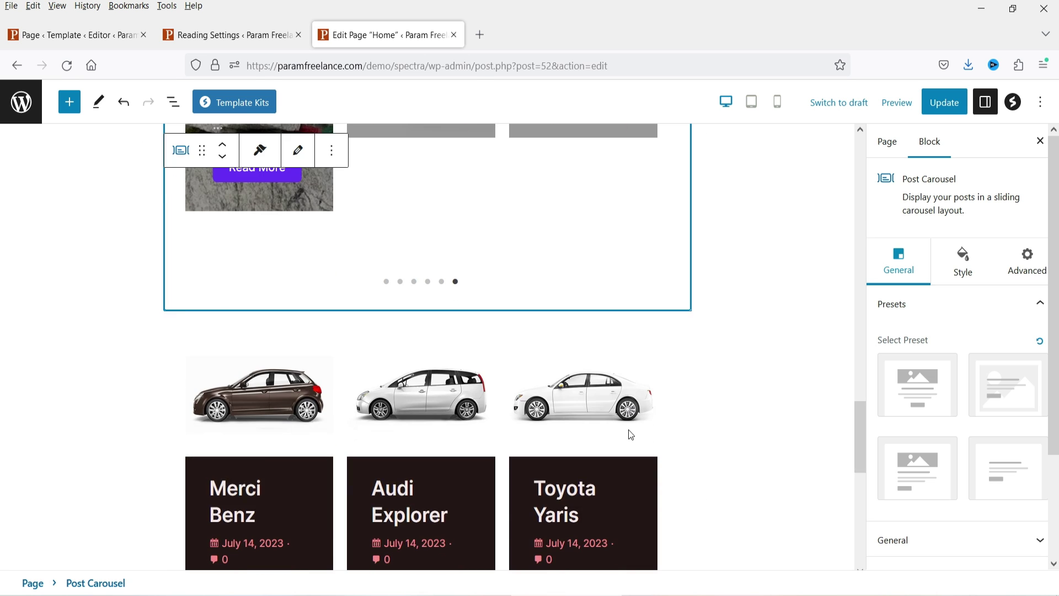
pyautogui.scroll(15, 709, 358)
pyautogui.click(677, 400)
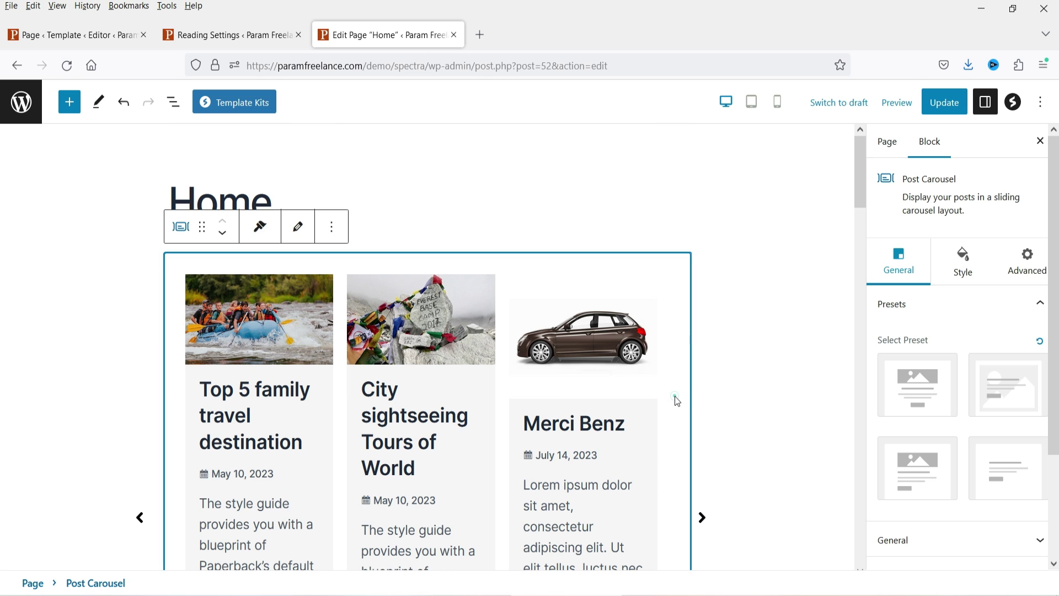
# Step: Remove the first carousel and the car carousel through their block options
pyautogui.click(332, 226)
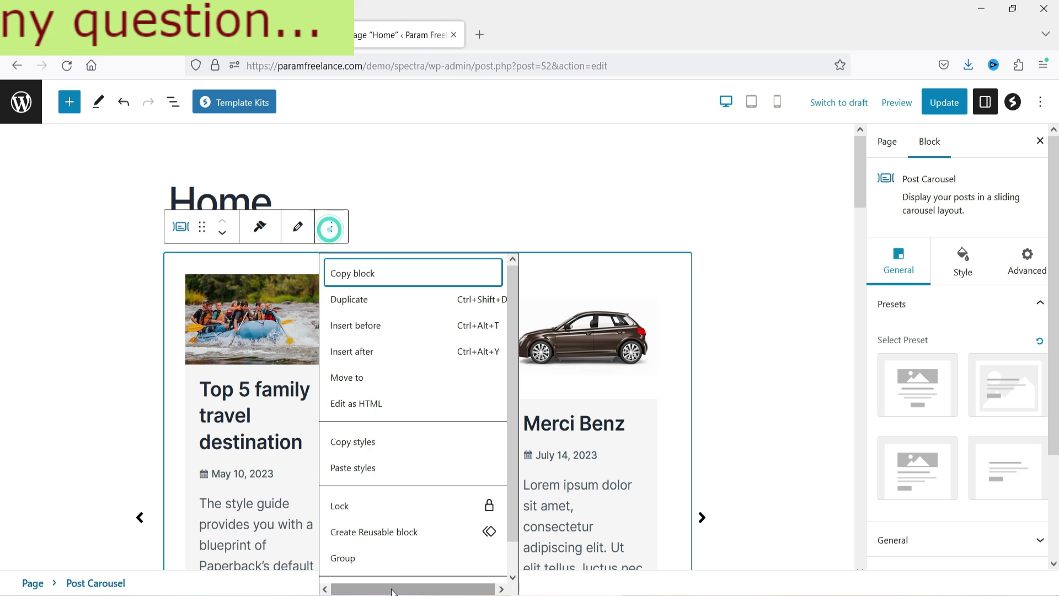
pyautogui.scroll(-1, 401, 551)
pyautogui.click(390, 564)
pyautogui.click(307, 270)
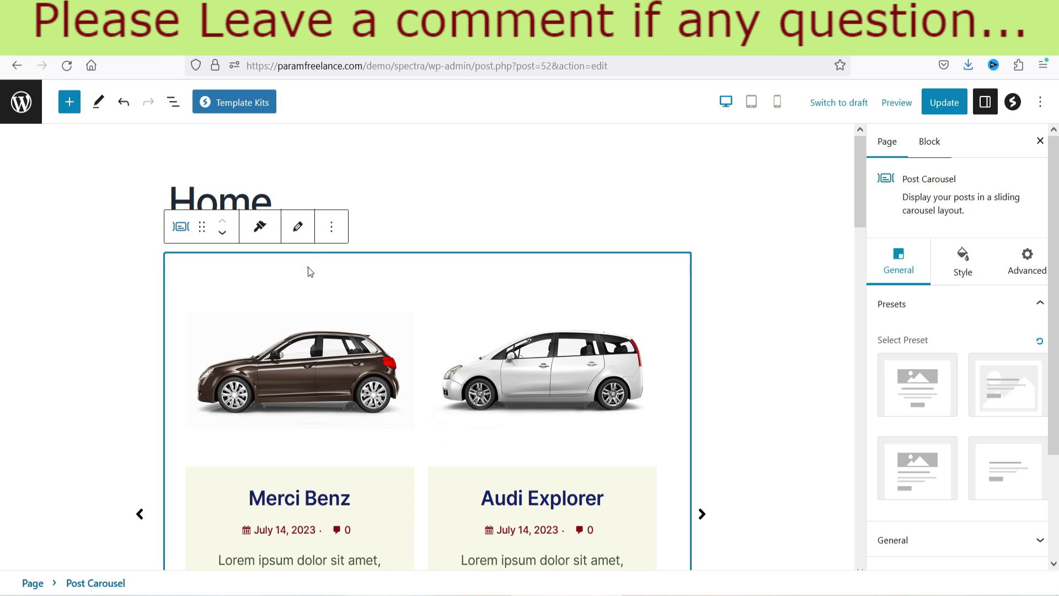
pyautogui.click(325, 223)
pyautogui.scroll(-1, 408, 546)
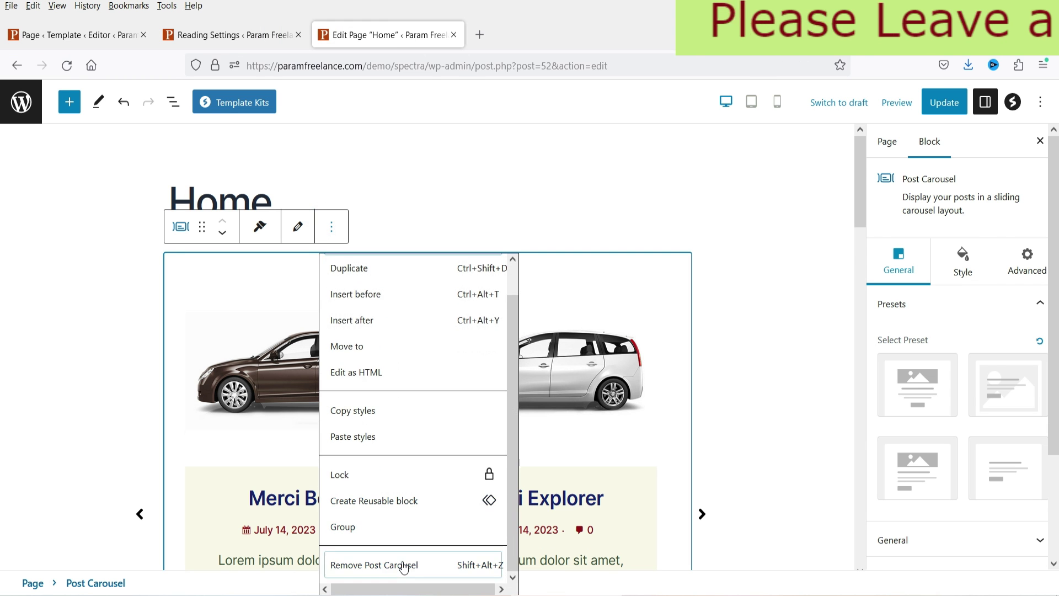
pyautogui.click(407, 562)
# Step: Remove the travel and final carousels, update the Home page, and return to the site editor
pyautogui.click(305, 248)
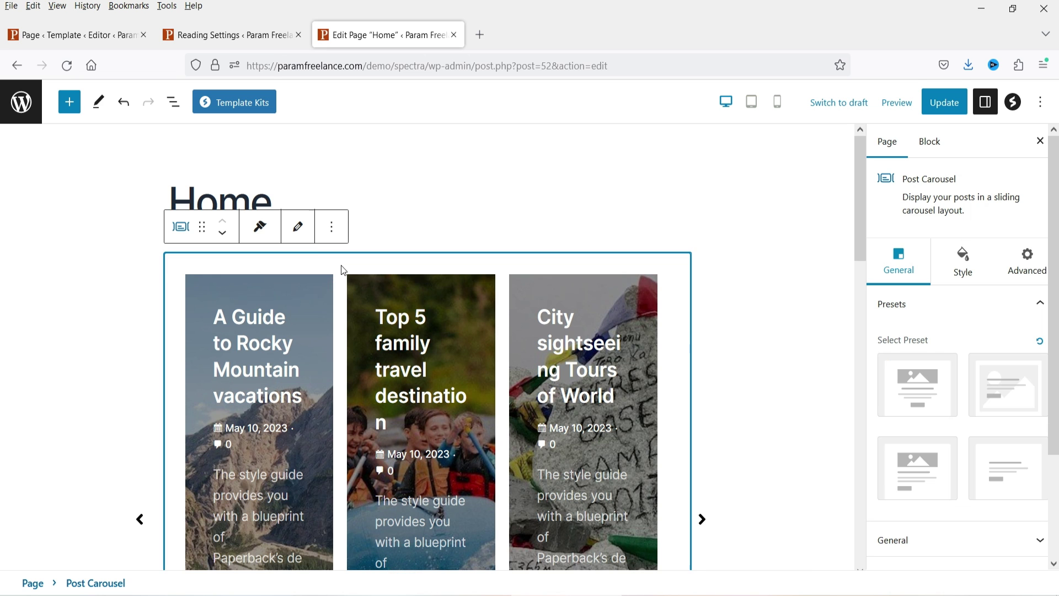
pyautogui.click(331, 226)
pyautogui.scroll(-1, 379, 552)
pyautogui.click(379, 564)
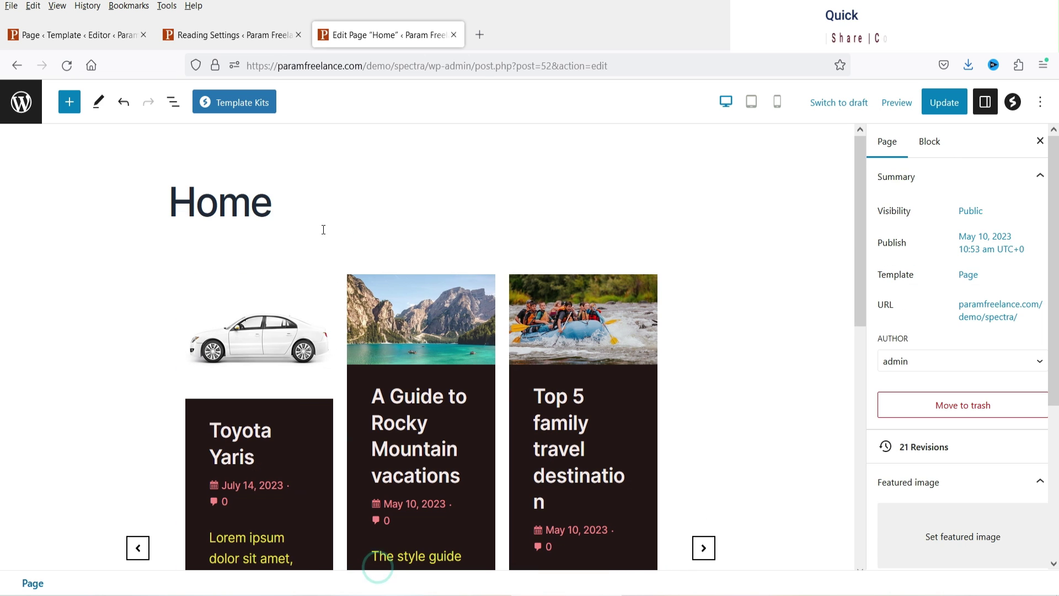
pyautogui.click(335, 261)
pyautogui.click(290, 226)
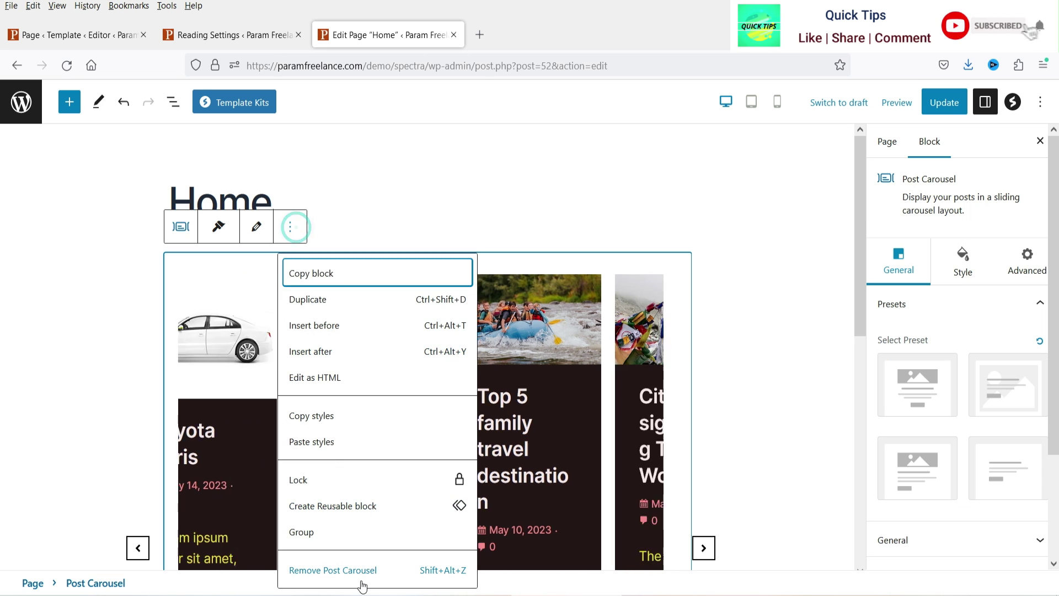
pyautogui.click(358, 565)
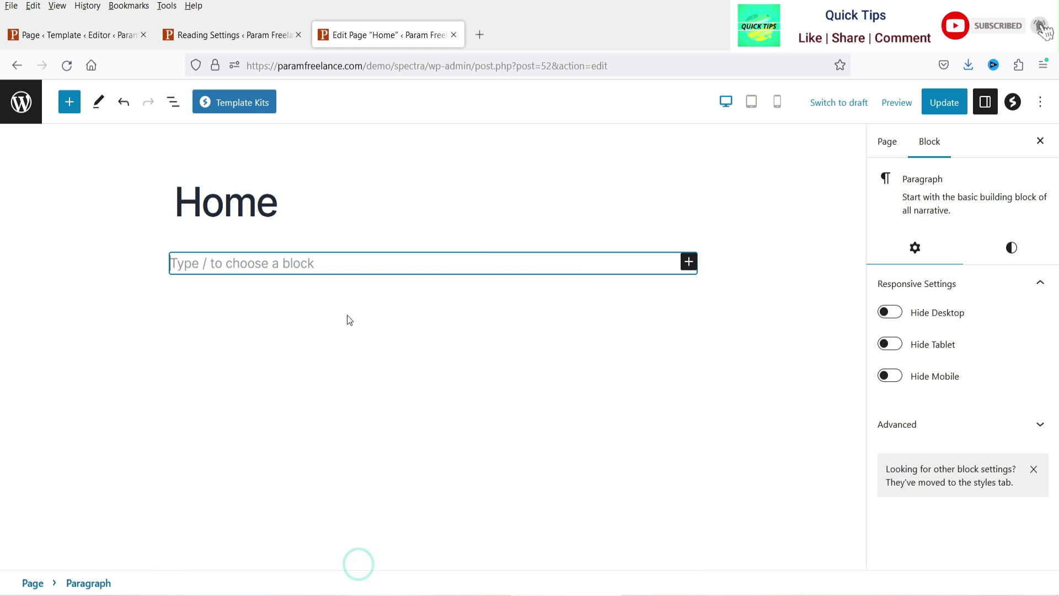
pyautogui.click(938, 114)
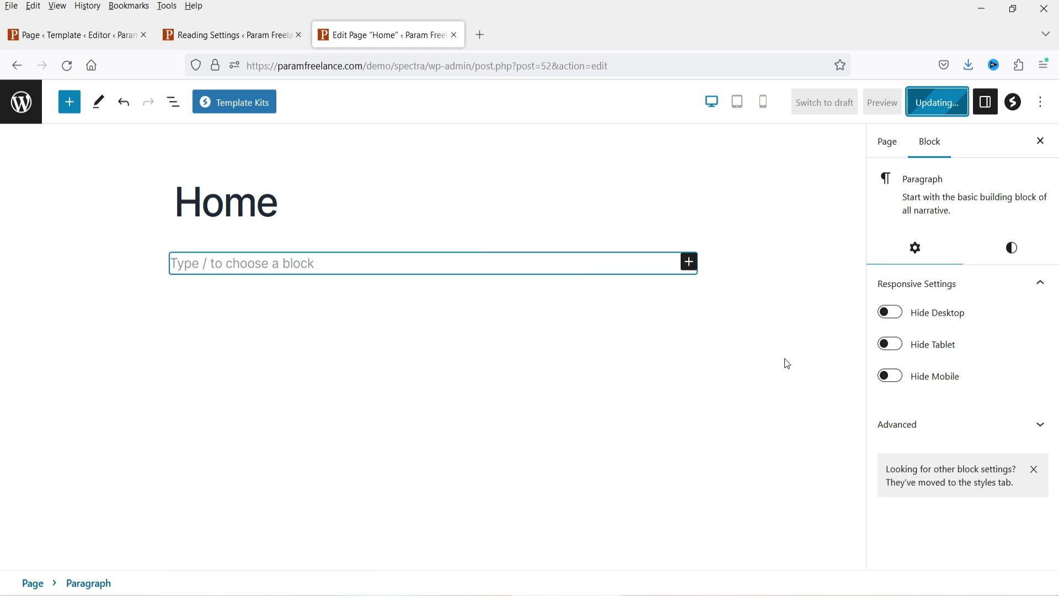
pyautogui.click(60, 23)
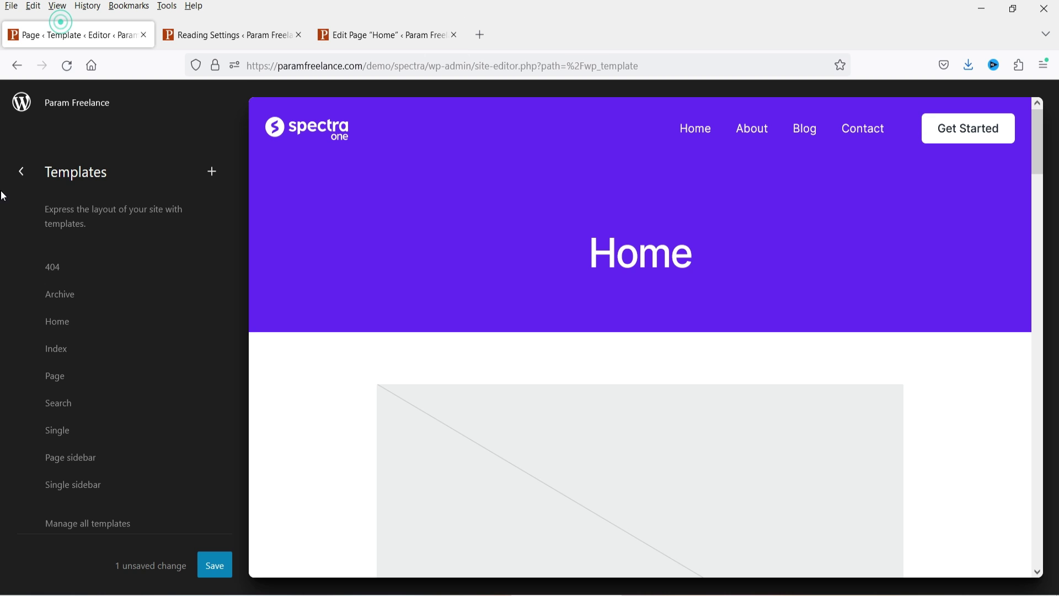
# Step: Browse the Pages, Posts and installed Plugins lists, then return to the site editor tab
pyautogui.click(204, 43)
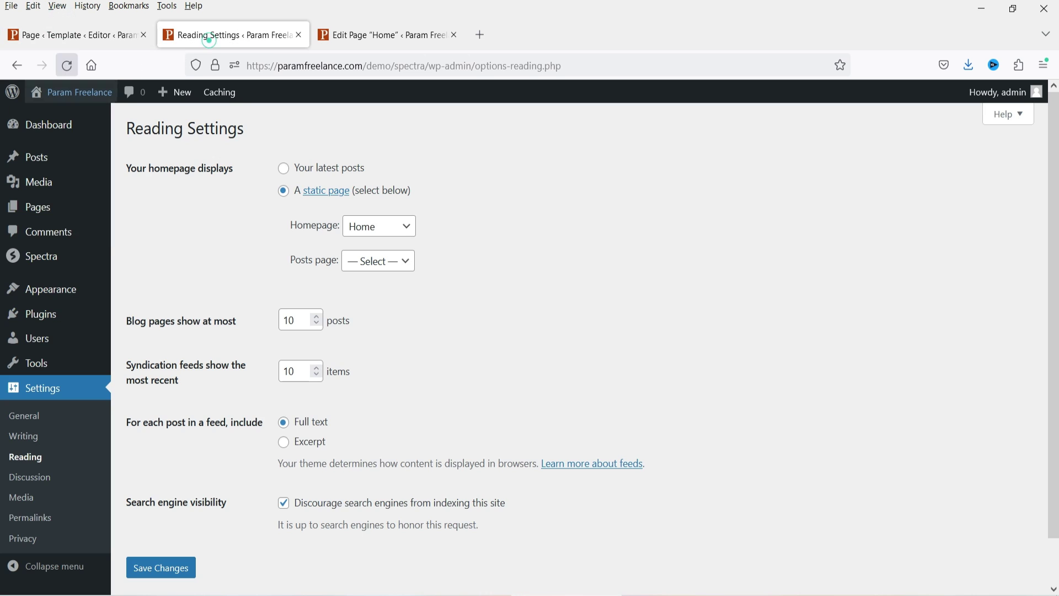
pyautogui.click(57, 214)
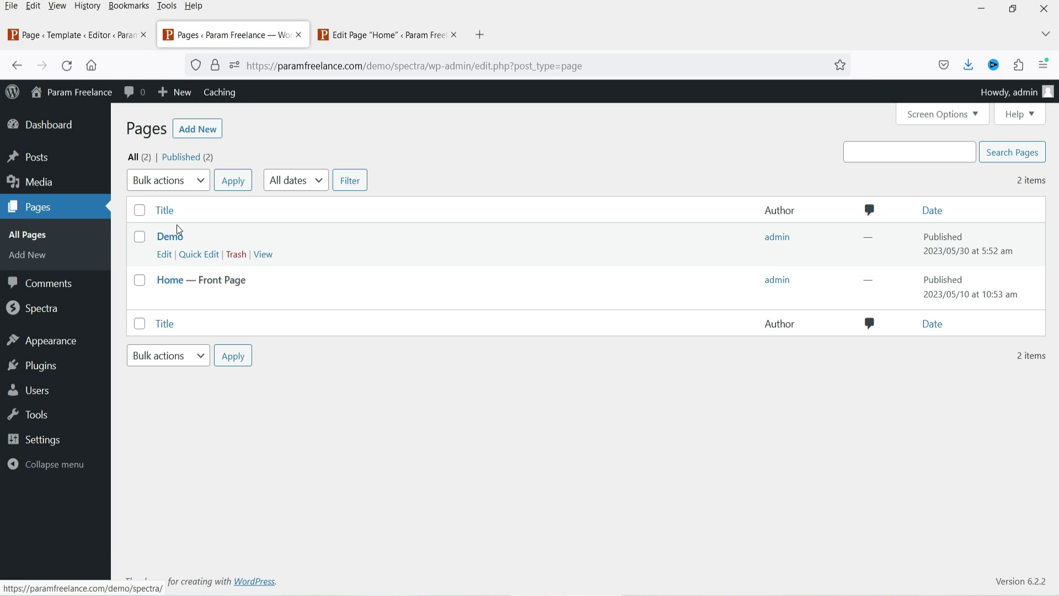
pyautogui.click(32, 160)
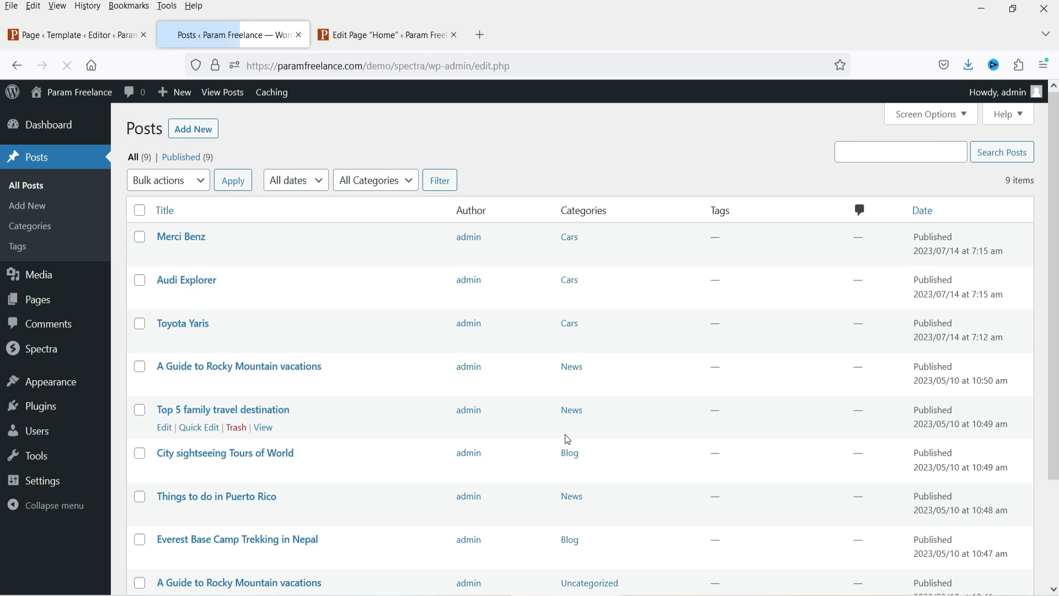
pyautogui.scroll(-3, 461, 298)
pyautogui.scroll(3, 452, 324)
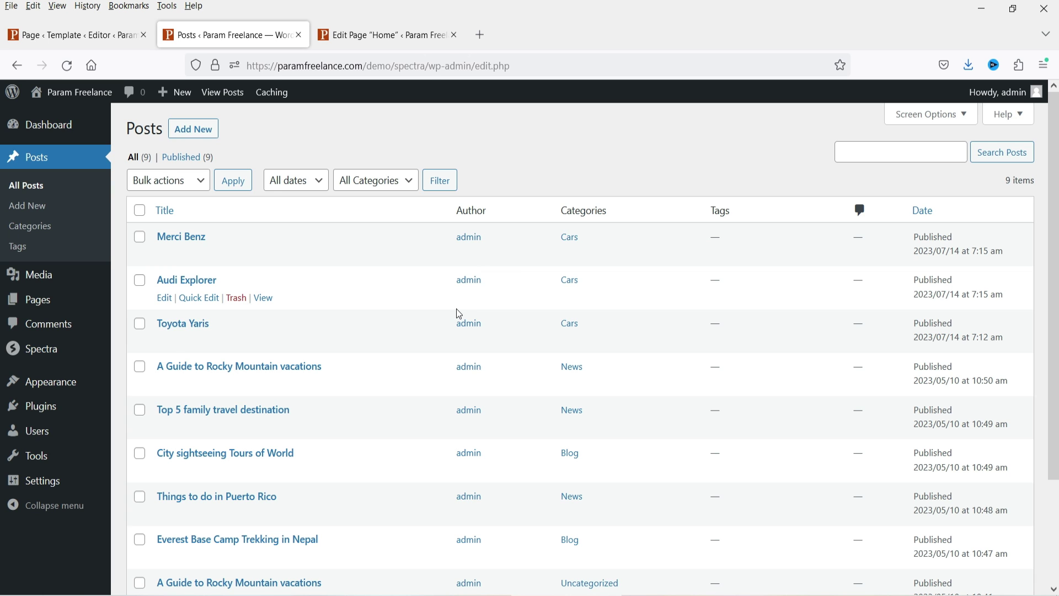
pyautogui.click(36, 406)
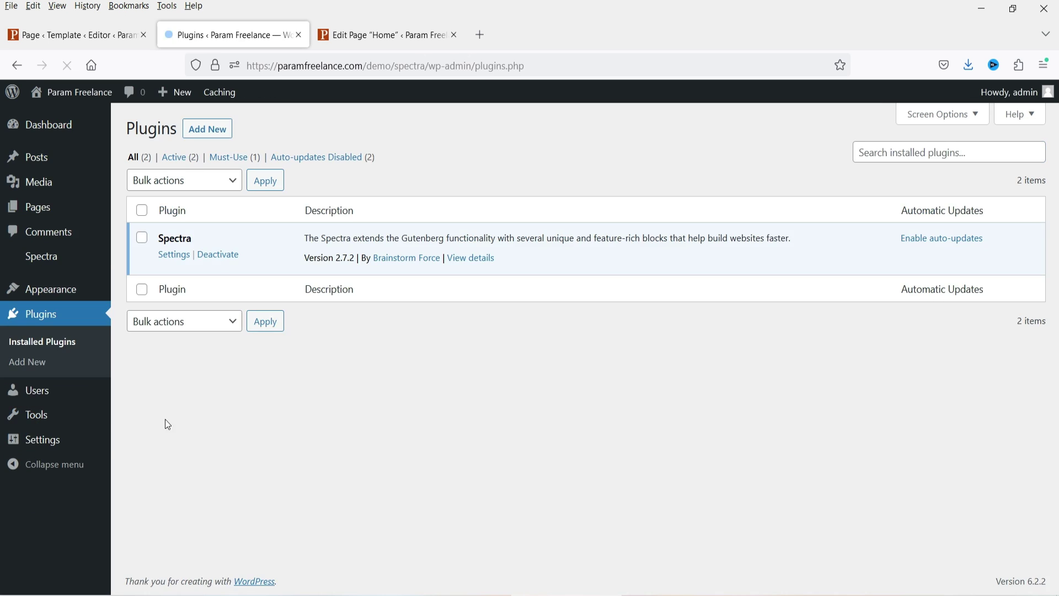
pyautogui.click(33, 36)
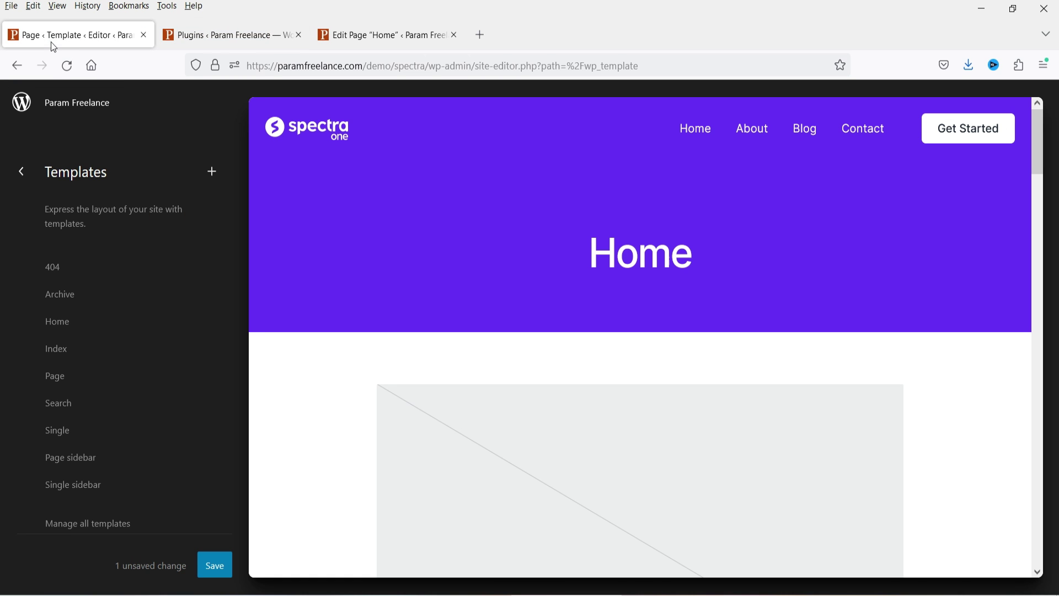
# Step: Open Design > Template Parts > Header for editing and dismiss its welcome guide
pyautogui.click(20, 172)
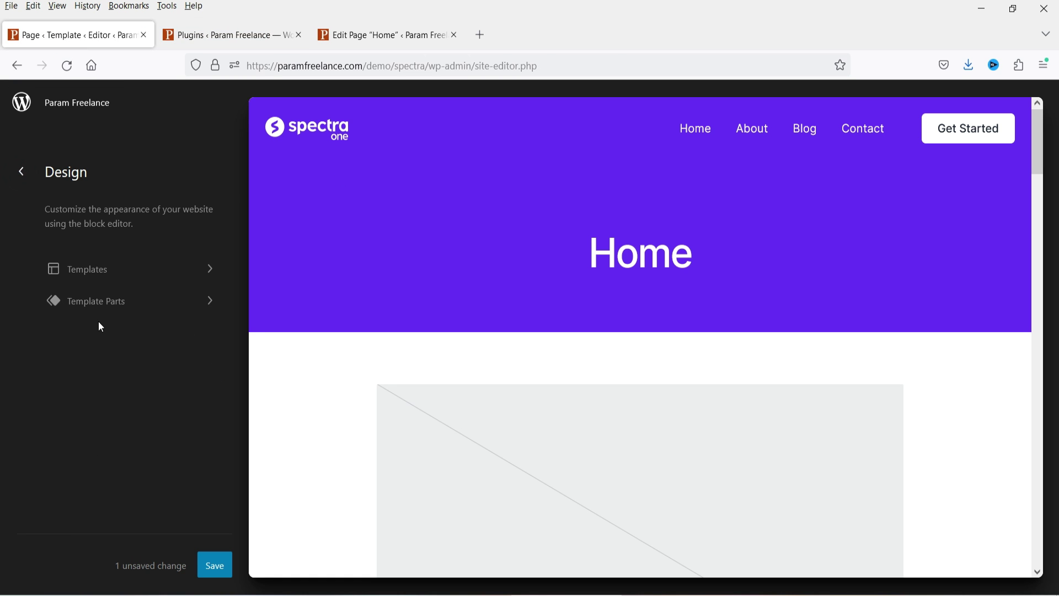
pyautogui.click(101, 306)
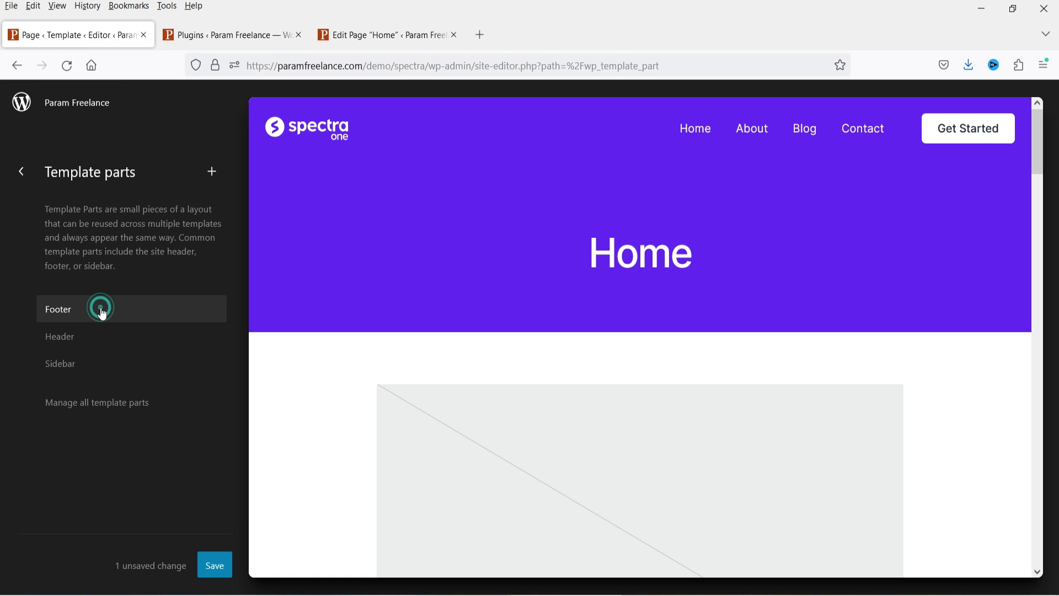
pyautogui.click(123, 348)
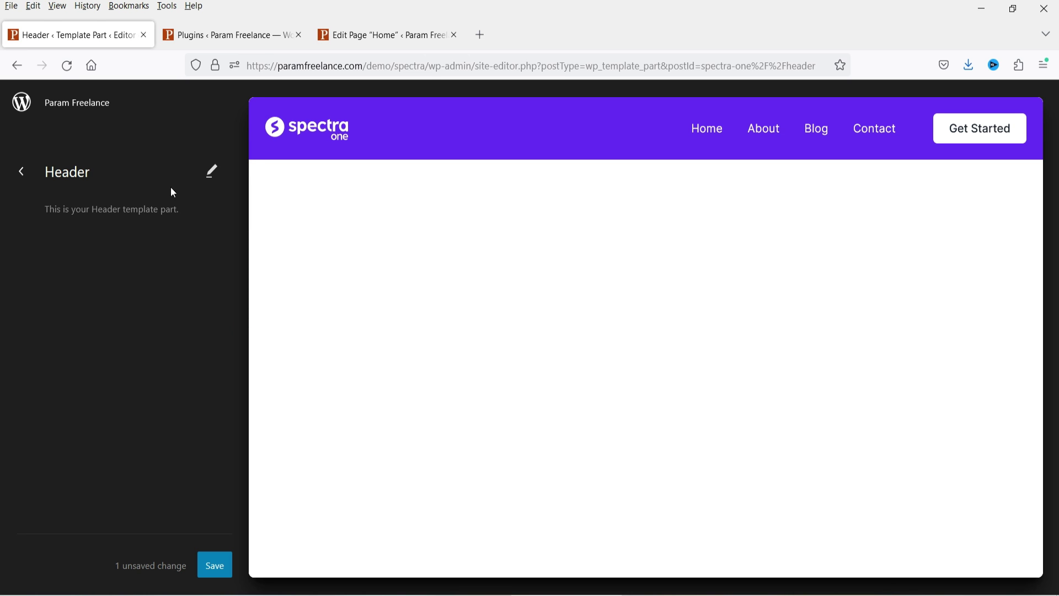
pyautogui.click(216, 173)
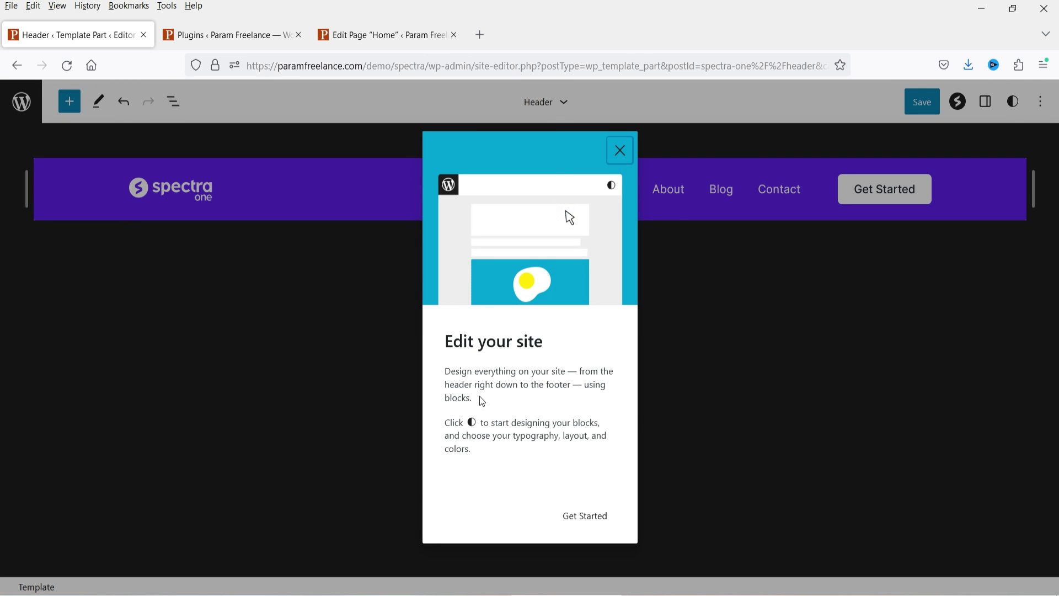
pyautogui.click(580, 526)
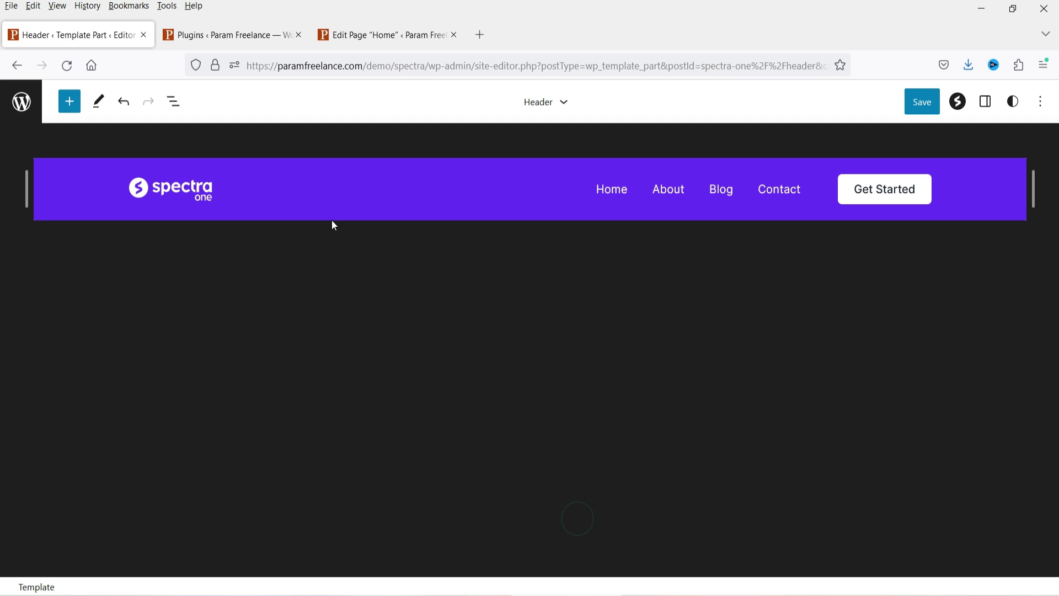
# Step: Replace the header logo with day-care-head-of-school-signature.png from the Media Library
pyautogui.click(182, 188)
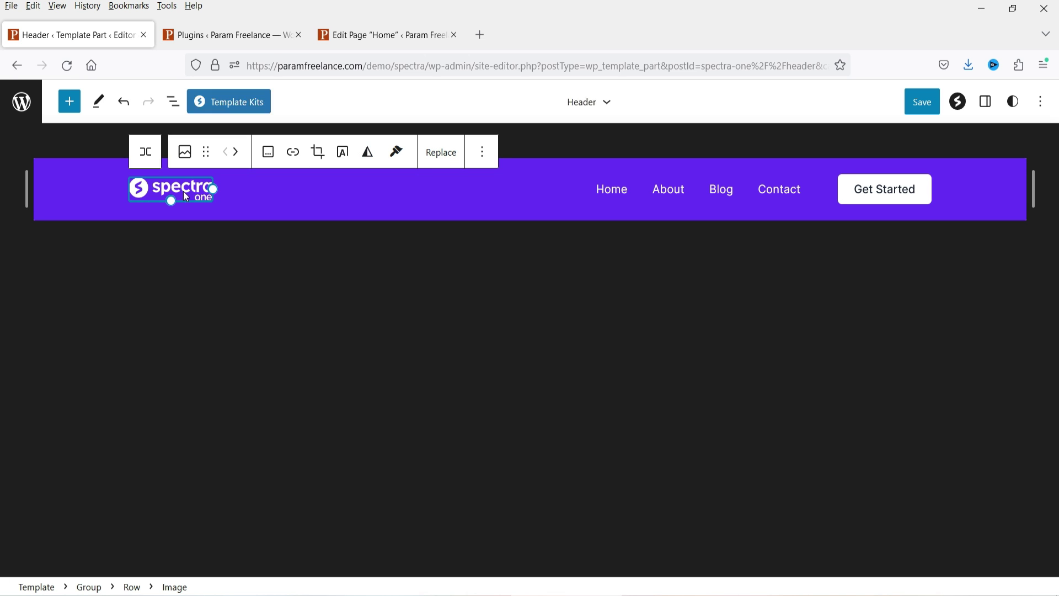
pyautogui.click(441, 159)
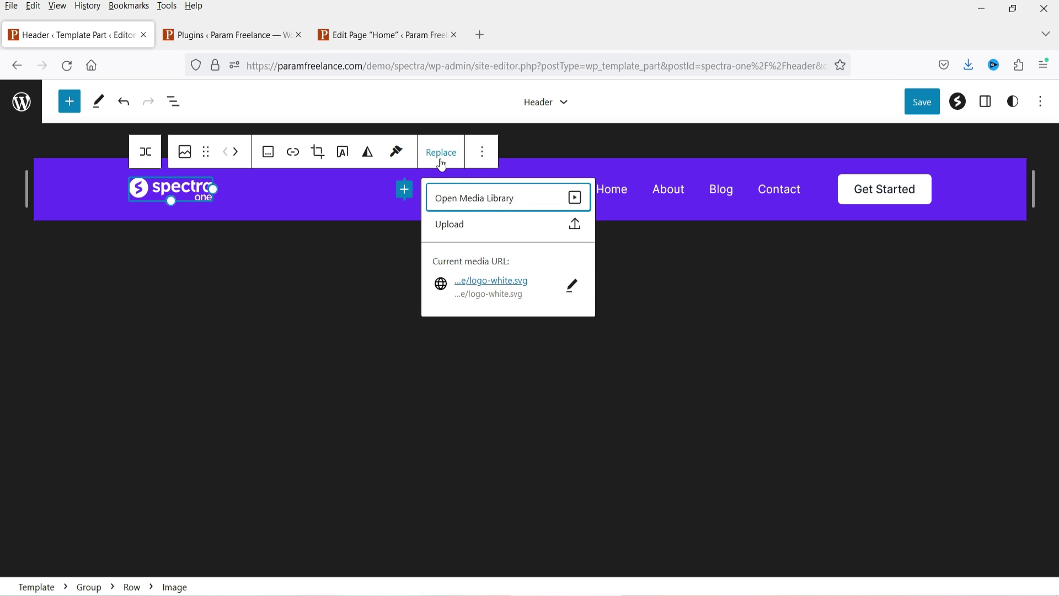
pyautogui.click(481, 208)
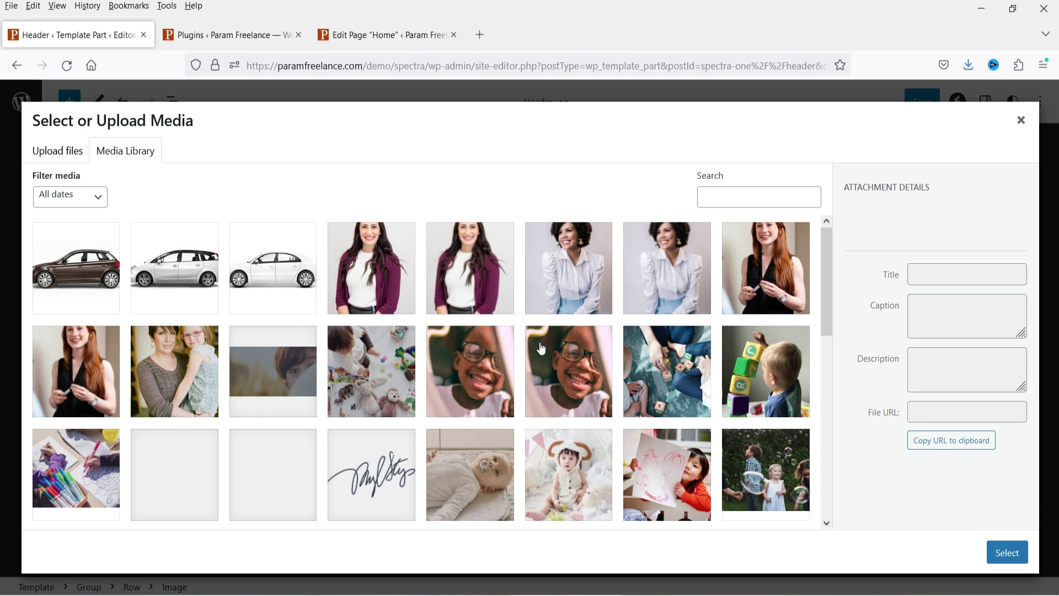
pyautogui.scroll(-10, 606, 362)
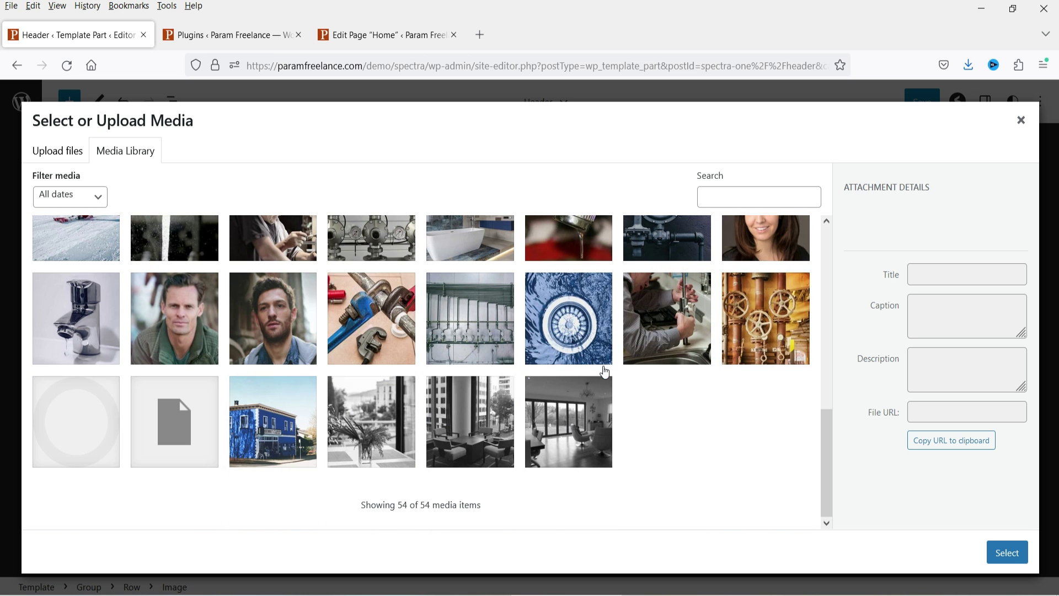
pyautogui.scroll(10, 659, 474)
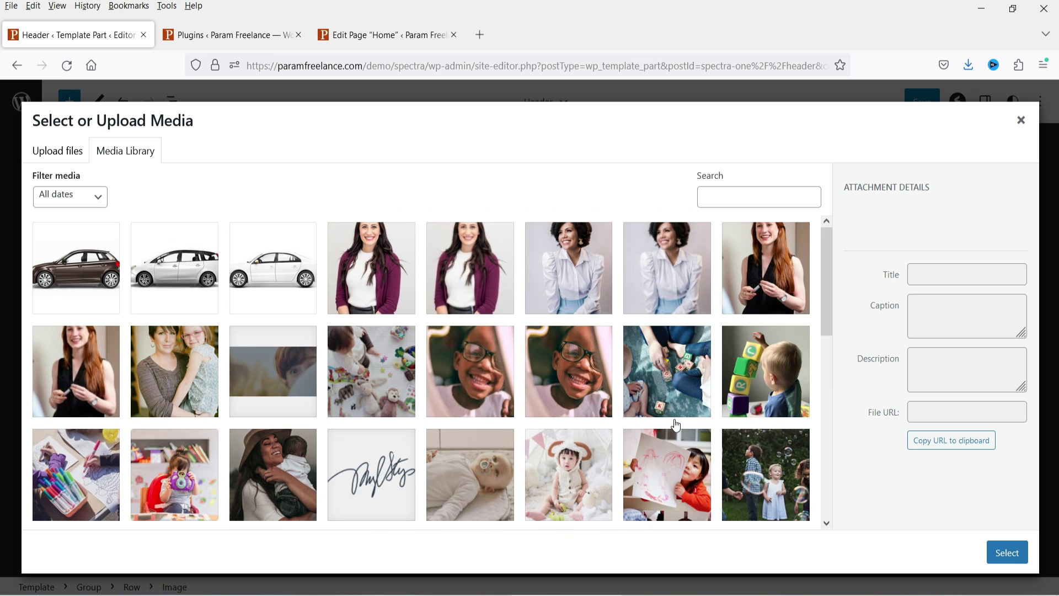
pyautogui.scroll(-10, 667, 407)
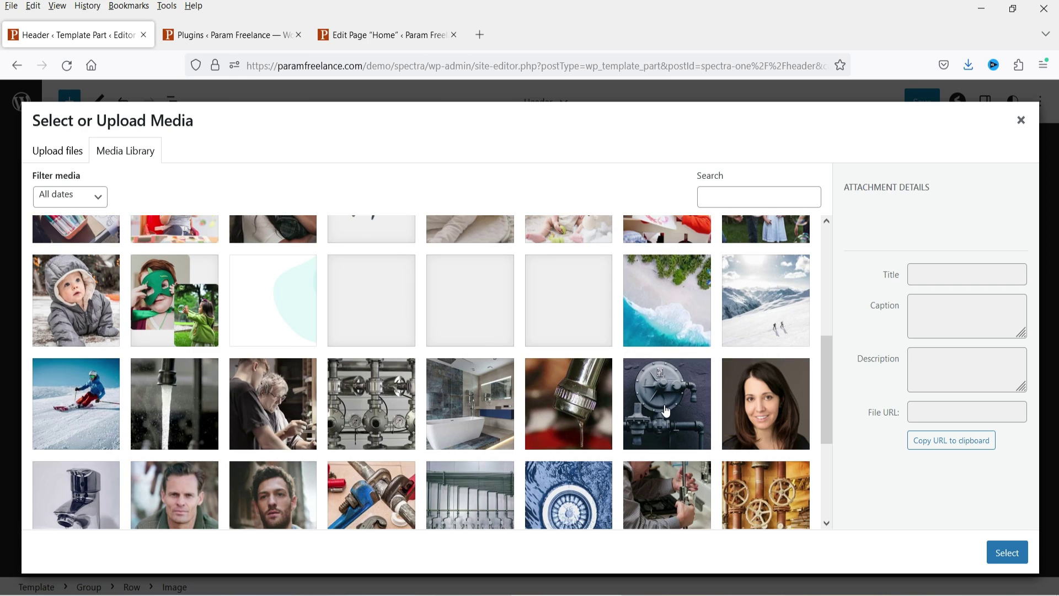
pyautogui.scroll(10, 666, 408)
pyautogui.click(385, 502)
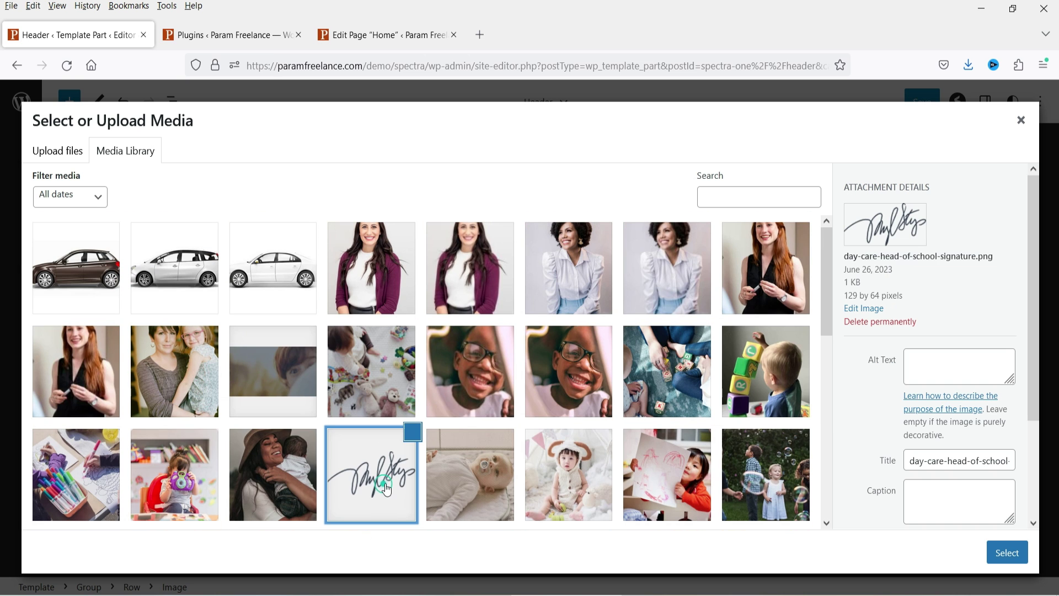
pyautogui.scroll(-5, 820, 339)
pyautogui.click(1007, 552)
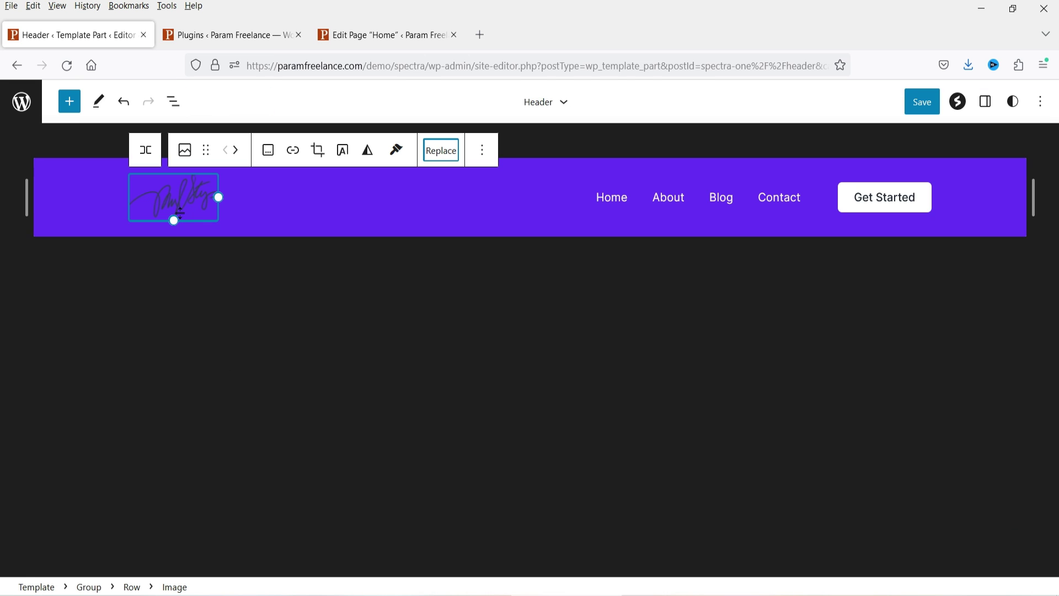
pyautogui.click(239, 209)
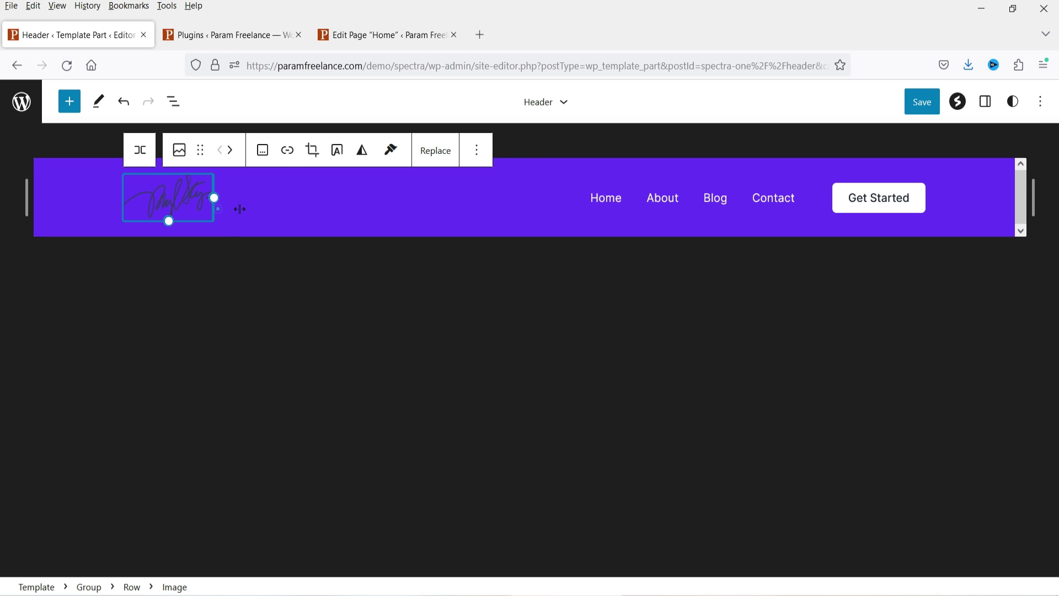
# Step: Enlarge the signature logo with its resize handle and show the Home link's settings
pyautogui.moveTo(239, 209); pyautogui.dragTo(246, 213)
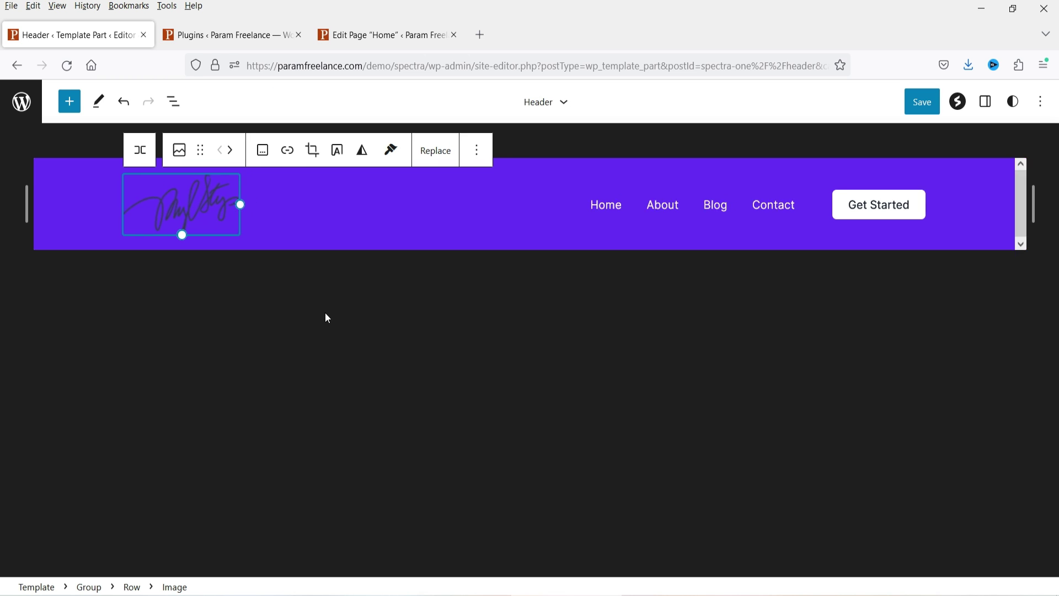
pyautogui.click(623, 206)
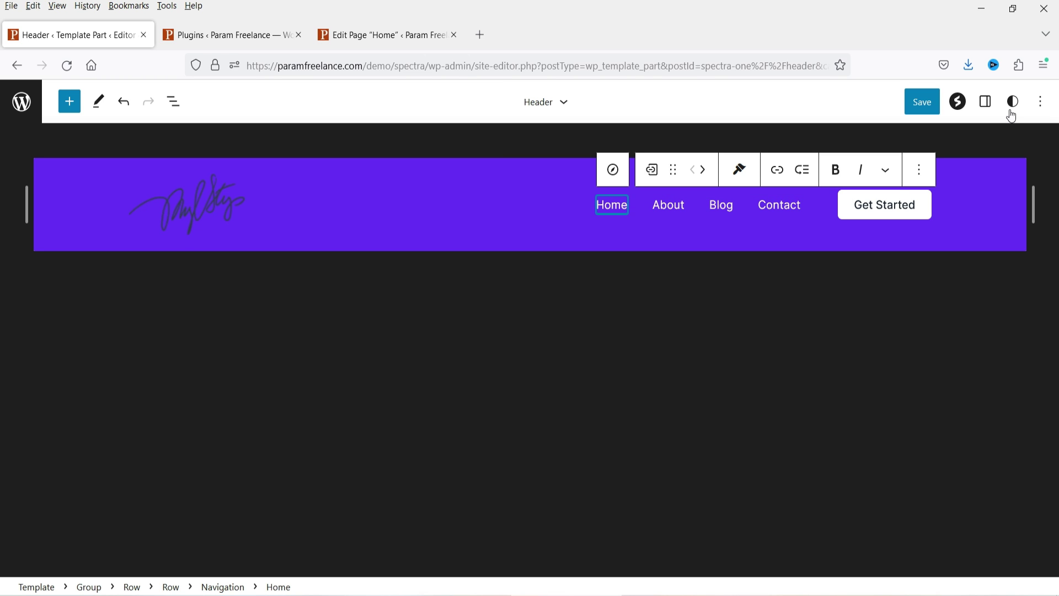
pyautogui.click(985, 102)
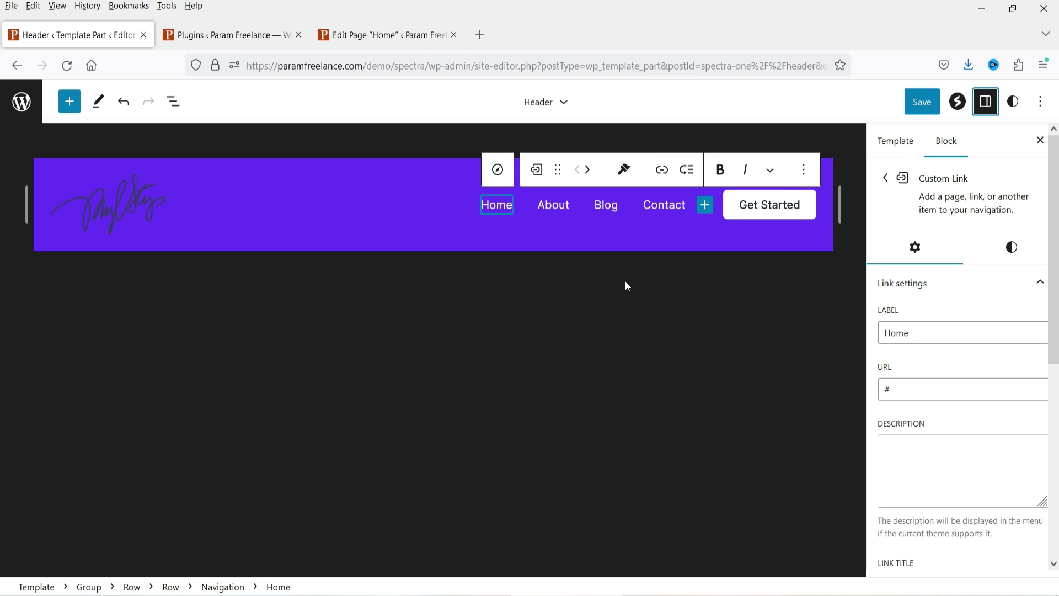
# Step: Inspect the About and Blog links, the Blog URL, and the Get Started button
pyautogui.click(552, 204)
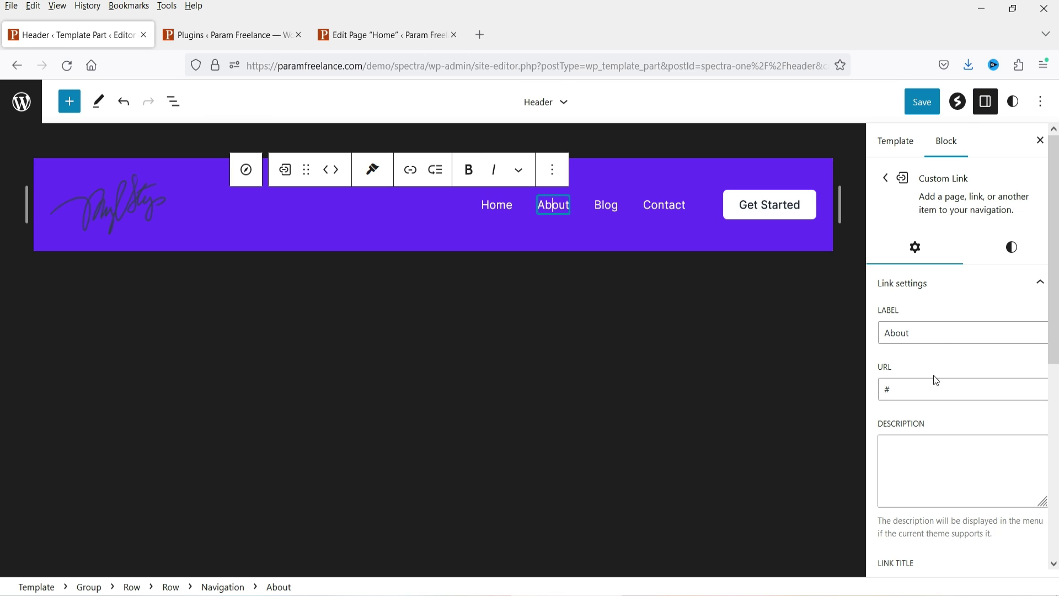
pyautogui.click(605, 204)
pyautogui.click(910, 389)
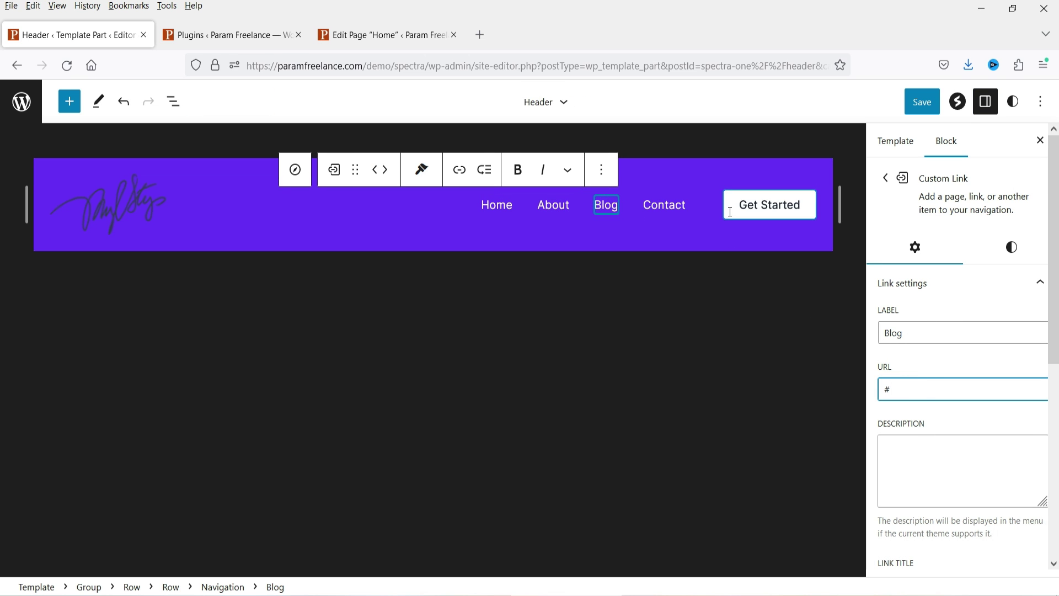
pyautogui.click(775, 212)
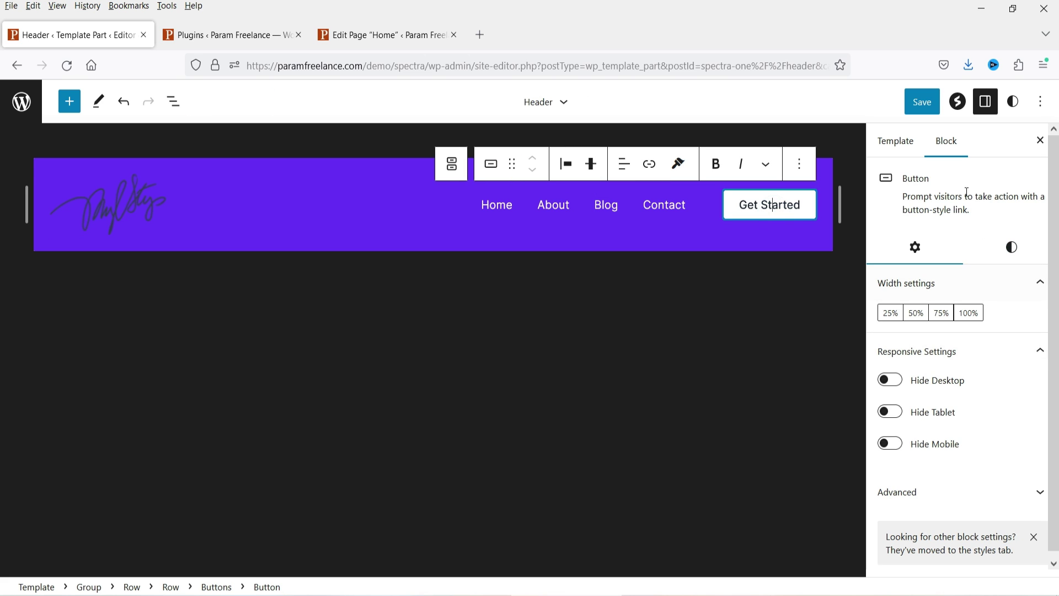
pyautogui.scroll(-1, 918, 298)
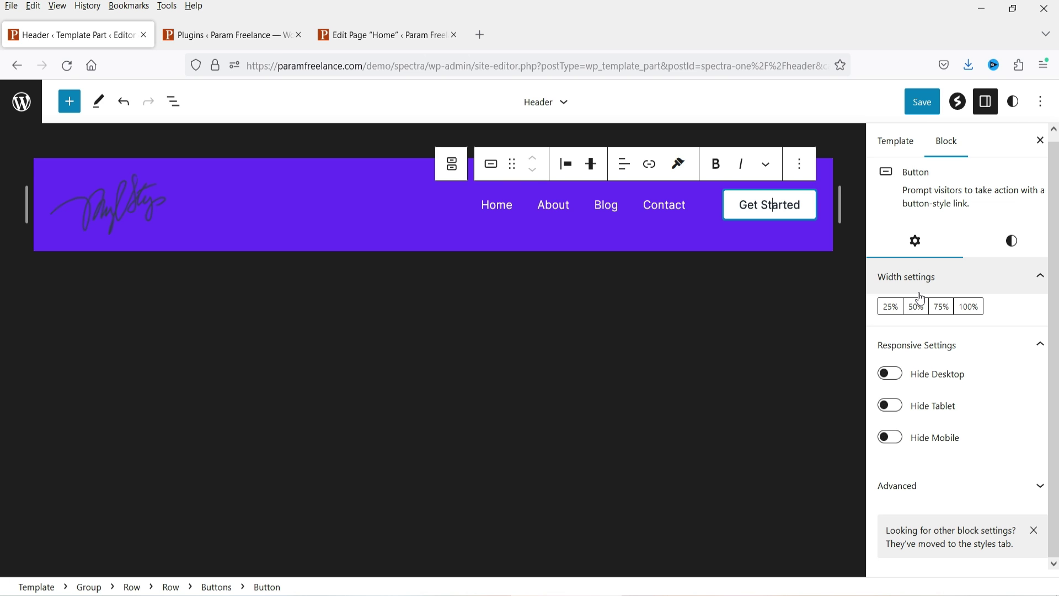
pyautogui.click(458, 200)
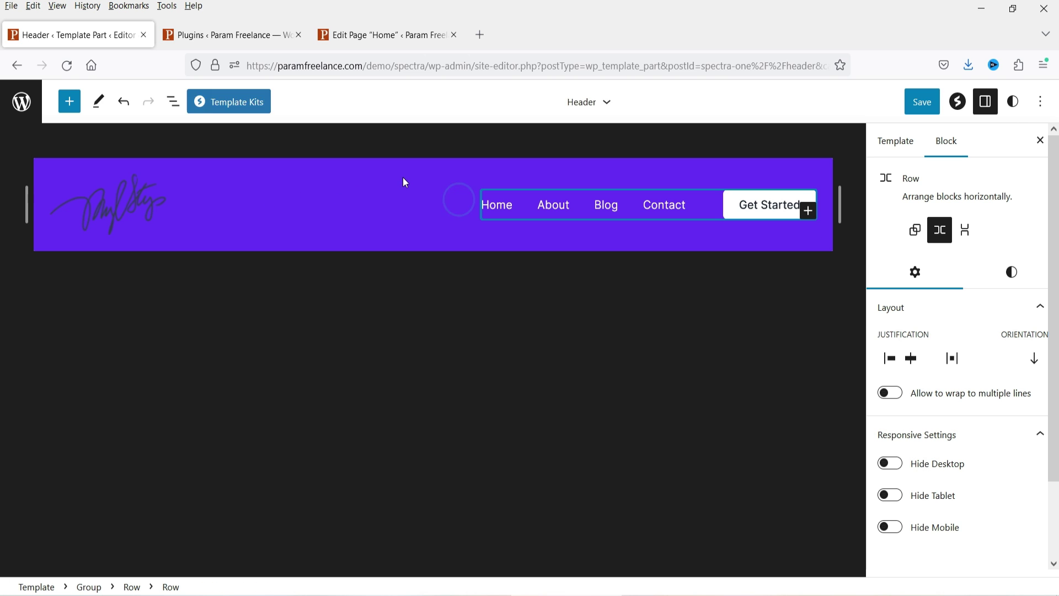
# Step: Remove the Row block holding the menu links and Get Started button, leaving only the logo
pyautogui.click(499, 165)
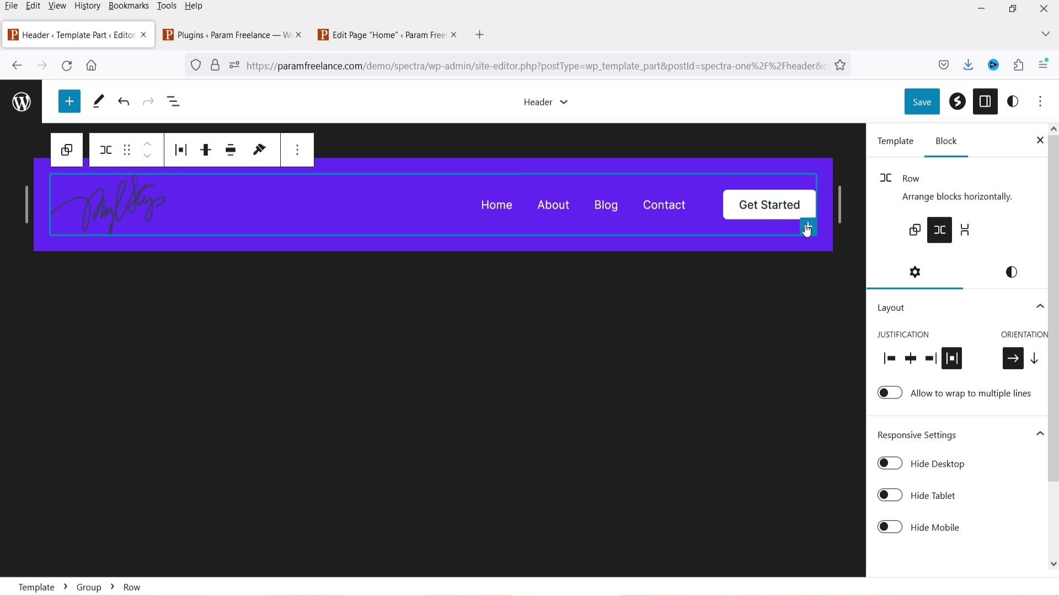
pyautogui.click(129, 203)
pyautogui.click(296, 209)
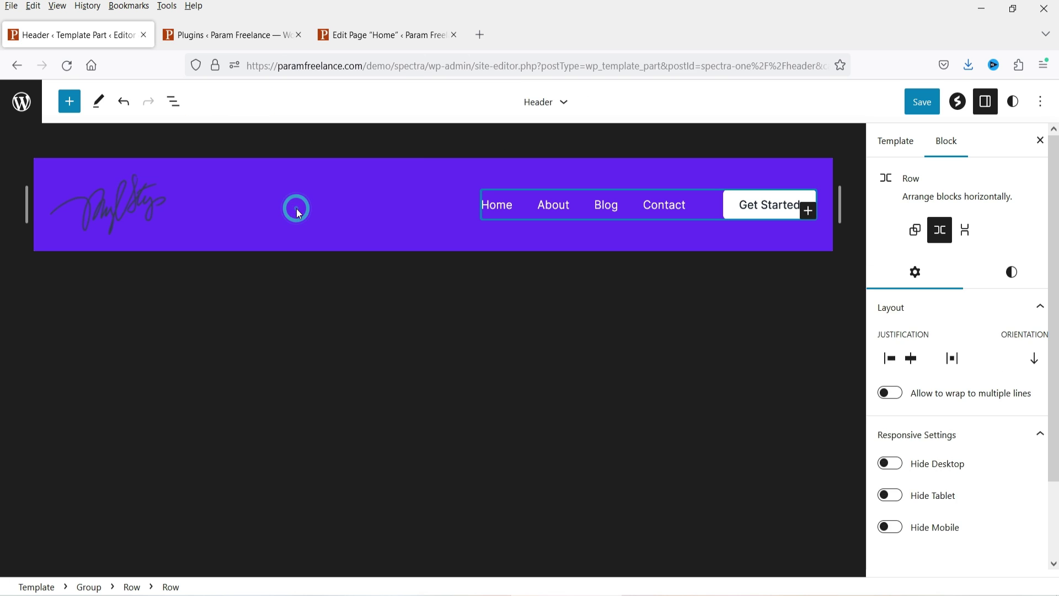
pyautogui.click(711, 165)
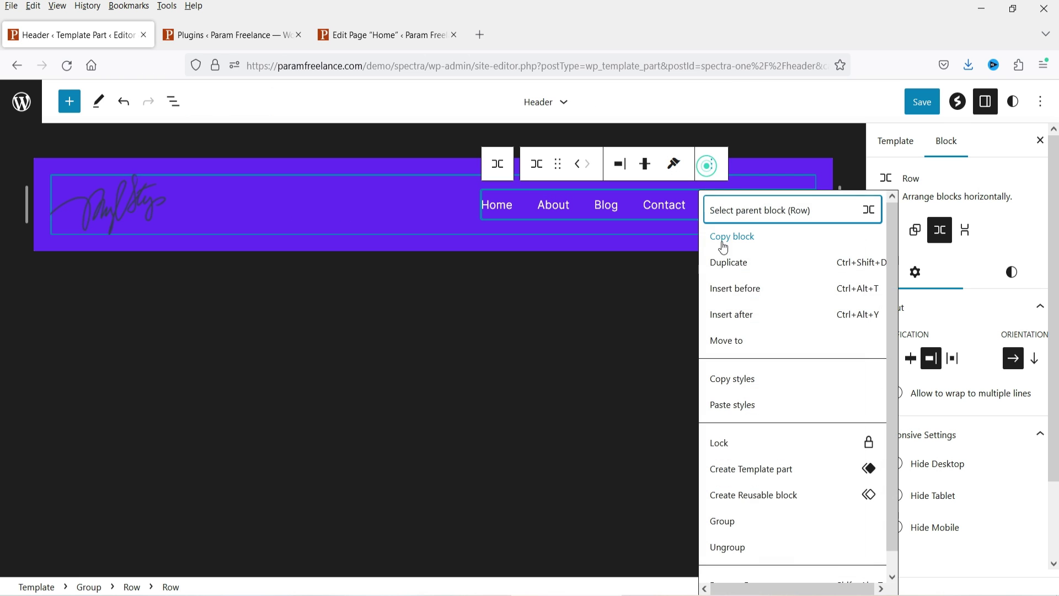
pyautogui.scroll(-1, 772, 551)
pyautogui.click(779, 565)
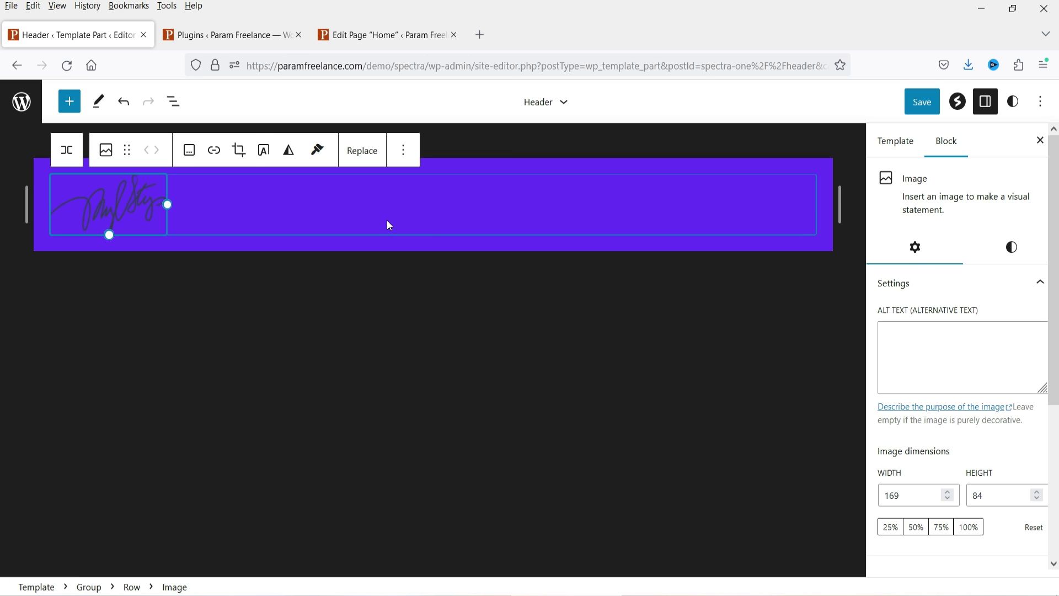
pyautogui.click(407, 204)
pyautogui.click(69, 101)
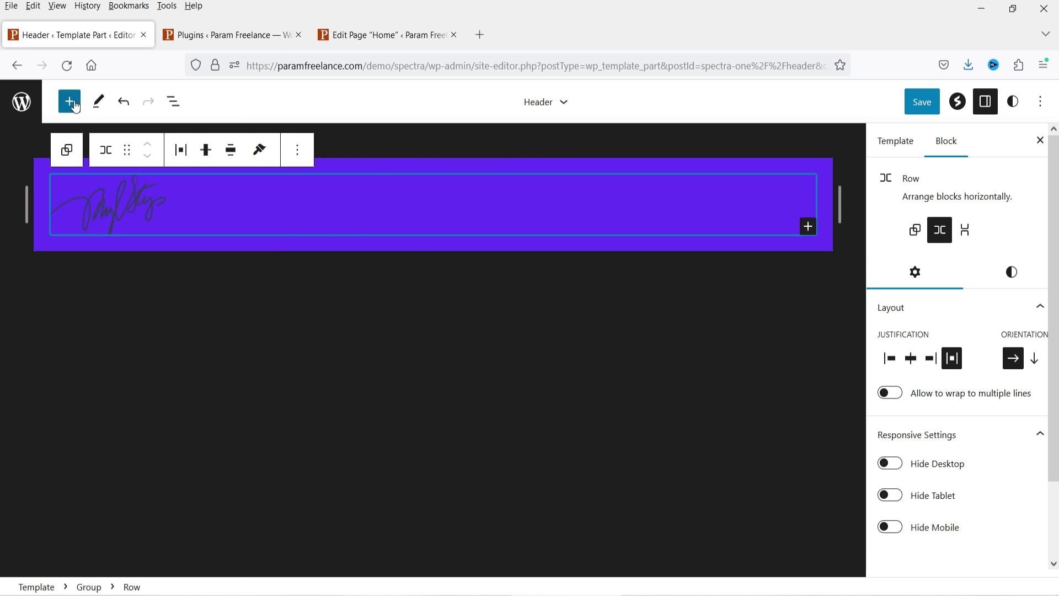
# Step: Insert a Navigation block into the header row and create a new empty menu
pyautogui.write('menu')
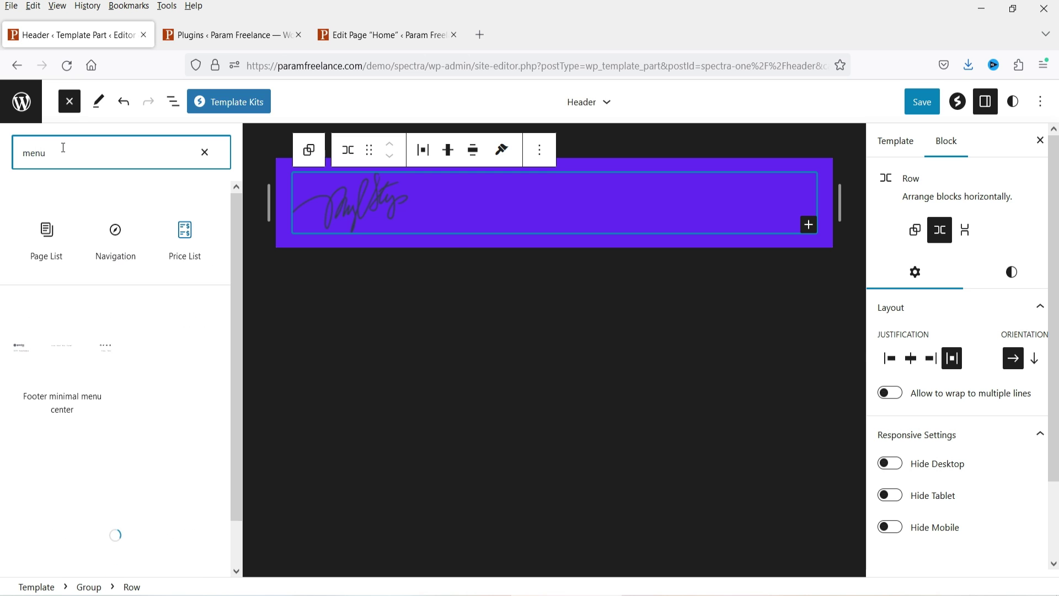
pyautogui.moveTo(117, 240)
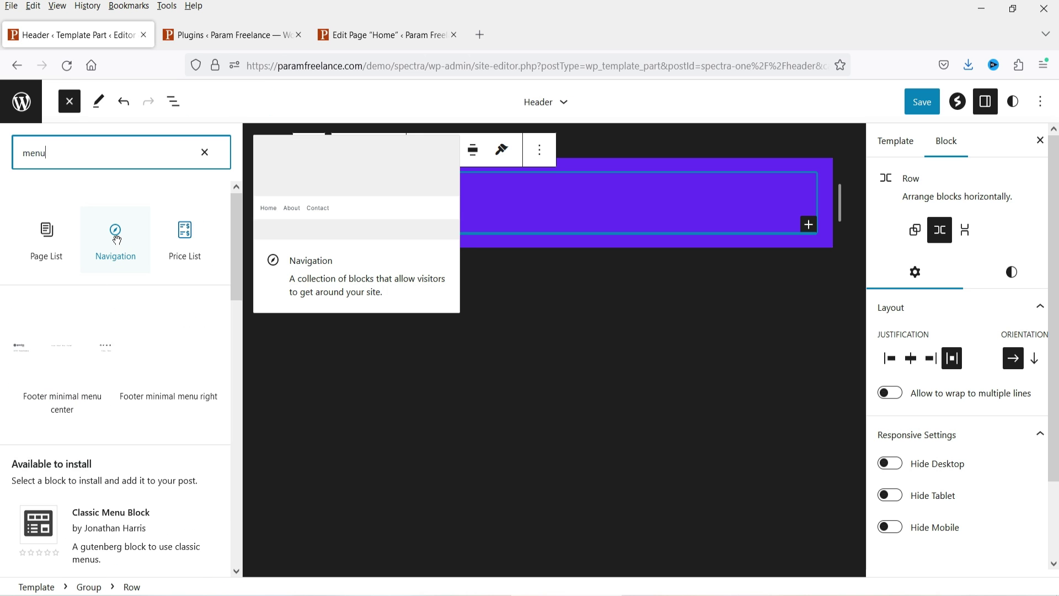
pyautogui.moveTo(117, 241); pyautogui.dragTo(644, 299)
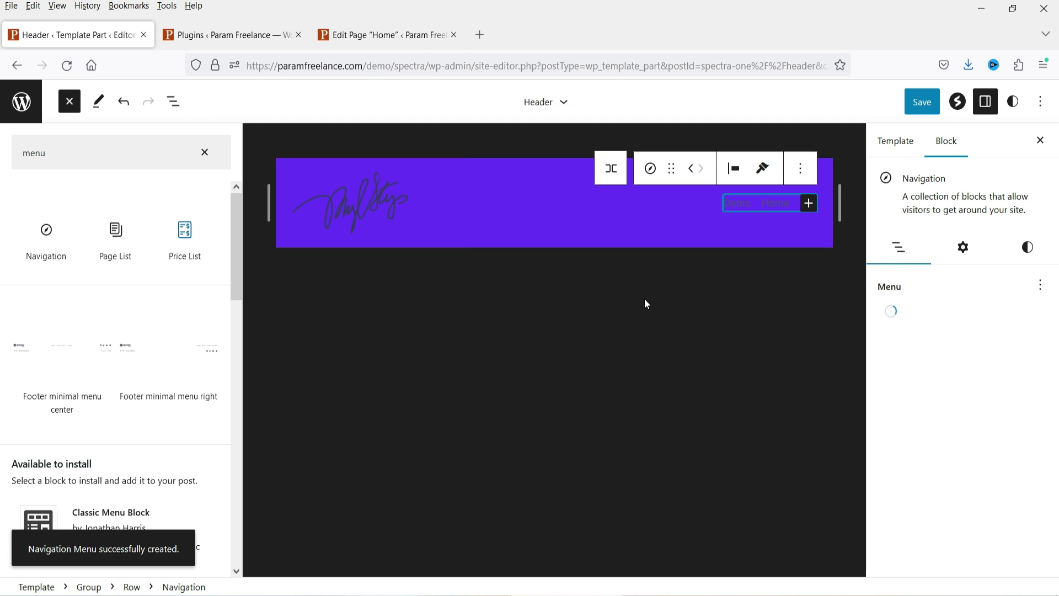
pyautogui.click(786, 208)
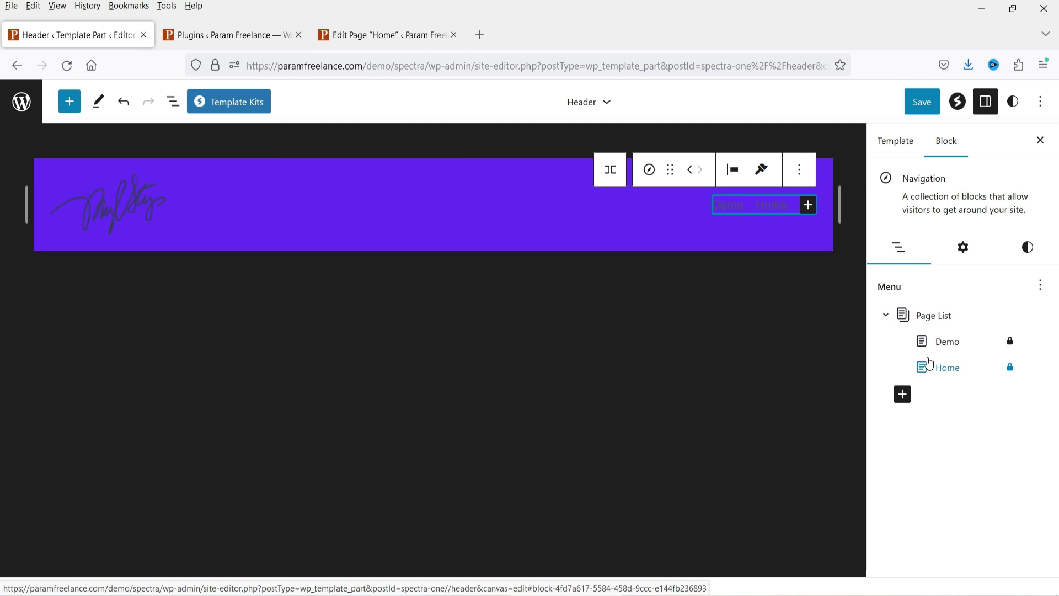
pyautogui.click(963, 371)
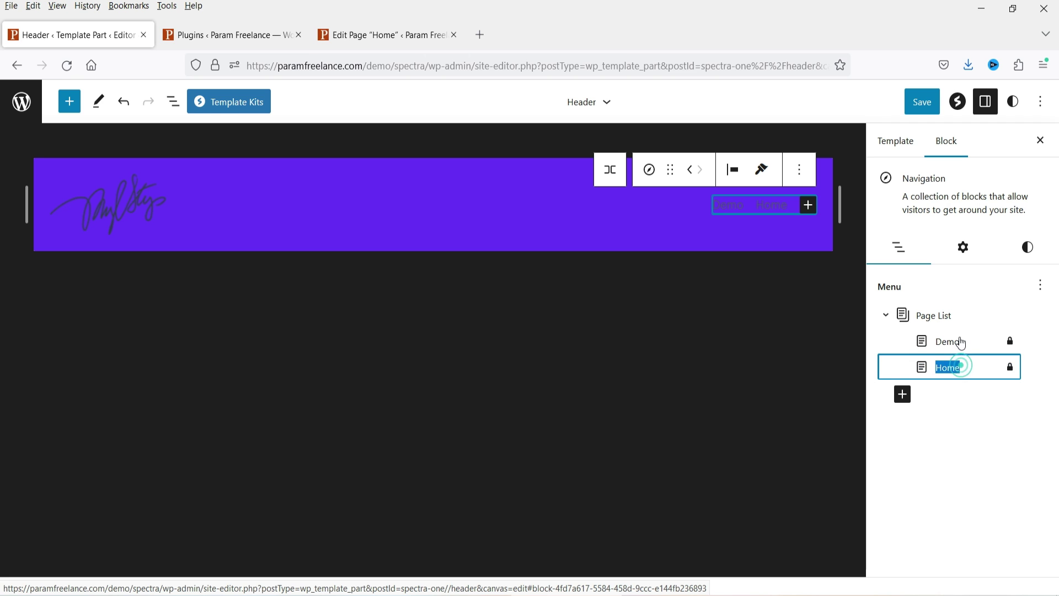
pyautogui.click(1041, 285)
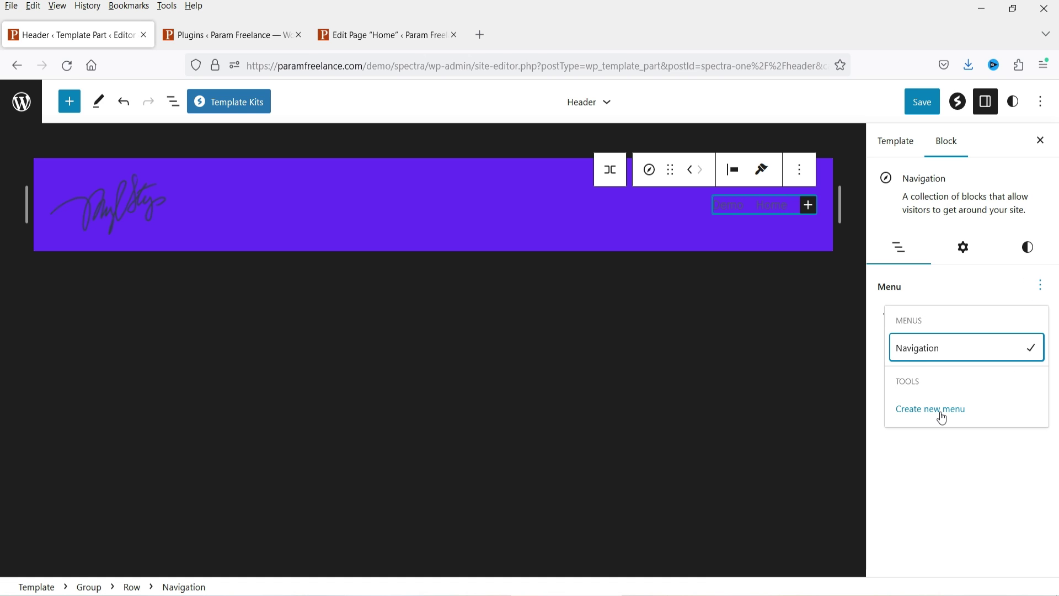
pyautogui.rightClick(921, 420)
pyautogui.press('Escape')
pyautogui.click(911, 414)
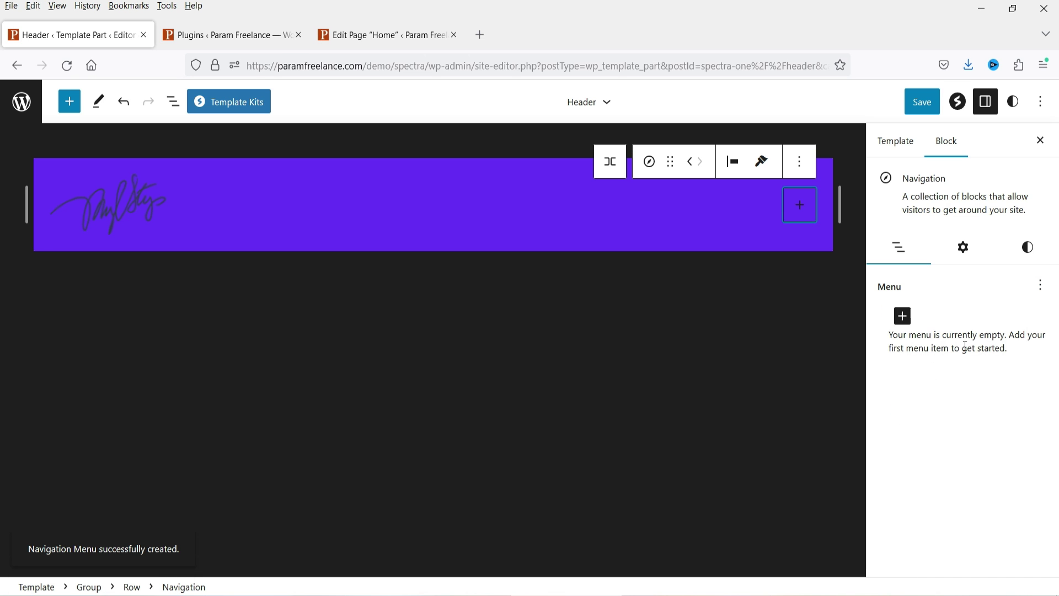
# Step: Add page links for Home and Demo to the new menu
pyautogui.click(911, 320)
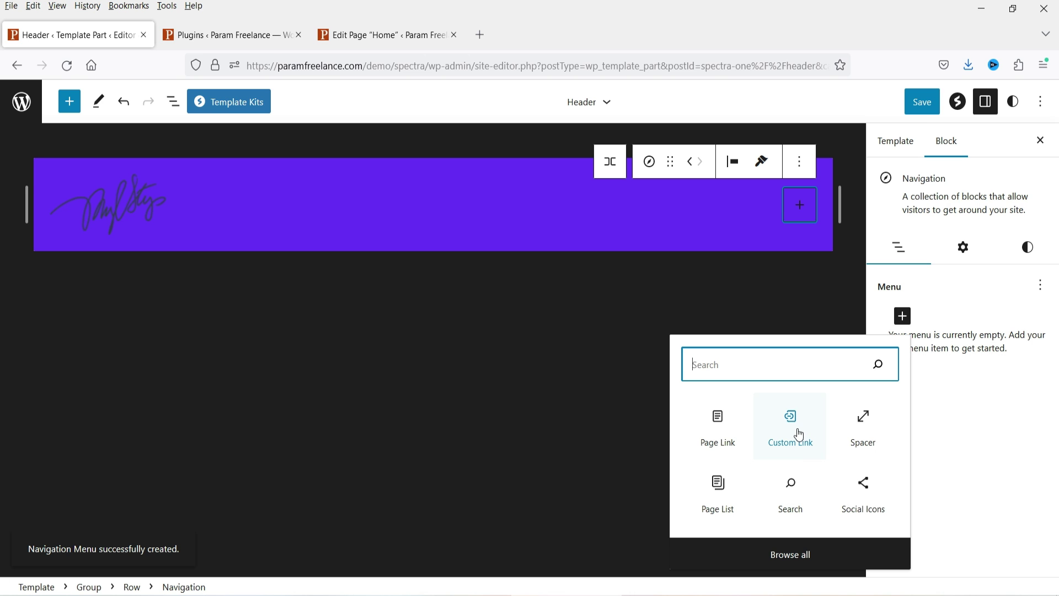
pyautogui.click(717, 427)
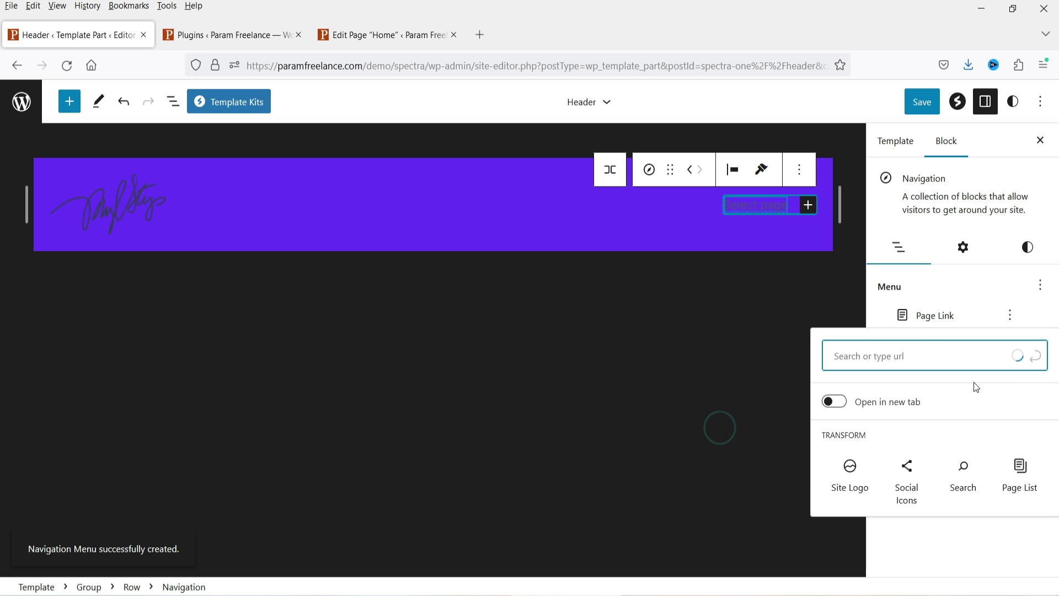
pyautogui.click(936, 473)
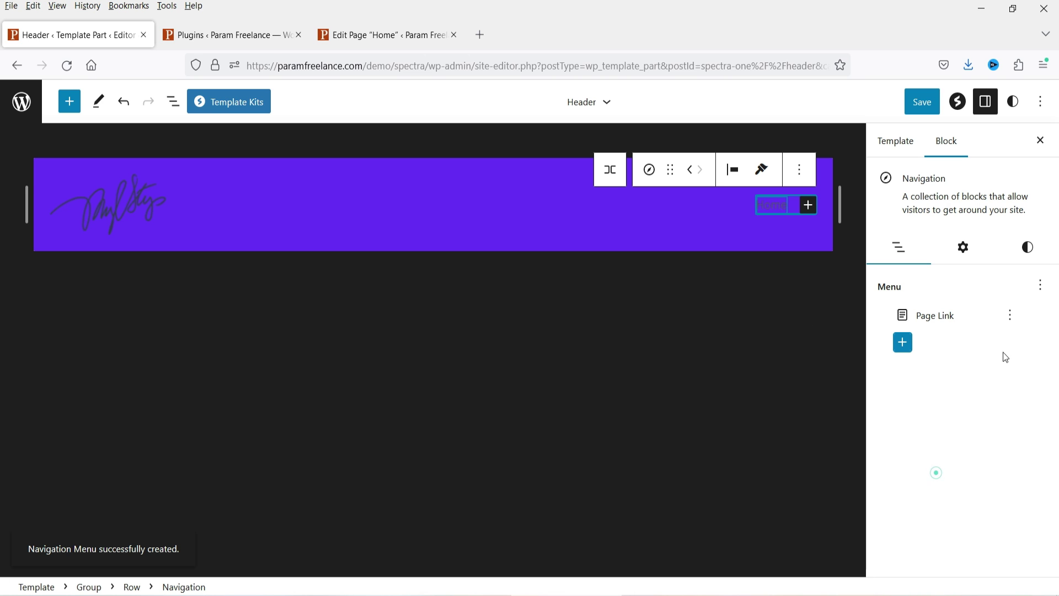
pyautogui.click(904, 344)
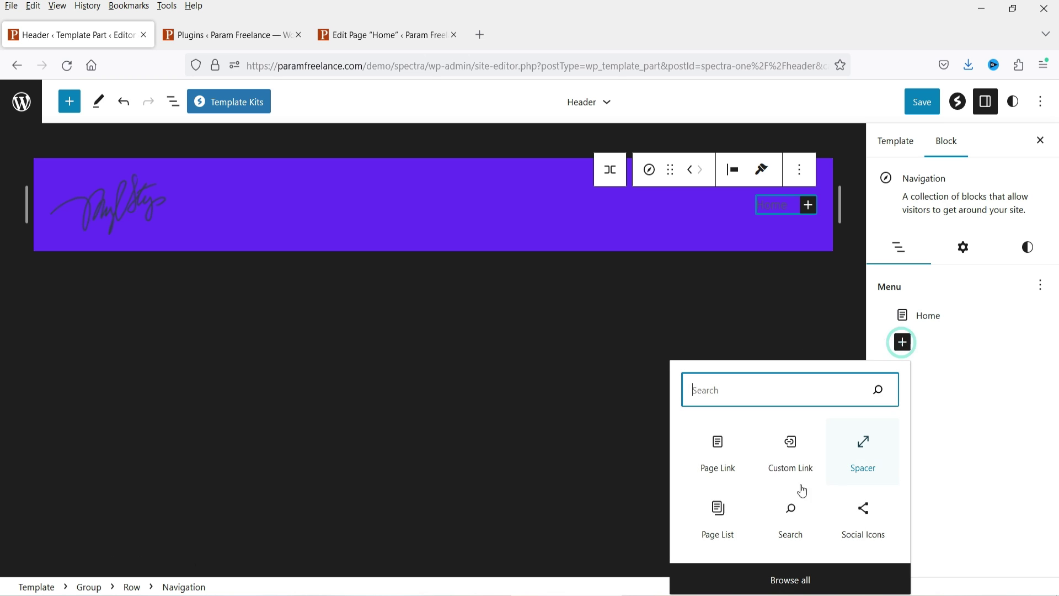
pyautogui.click(714, 459)
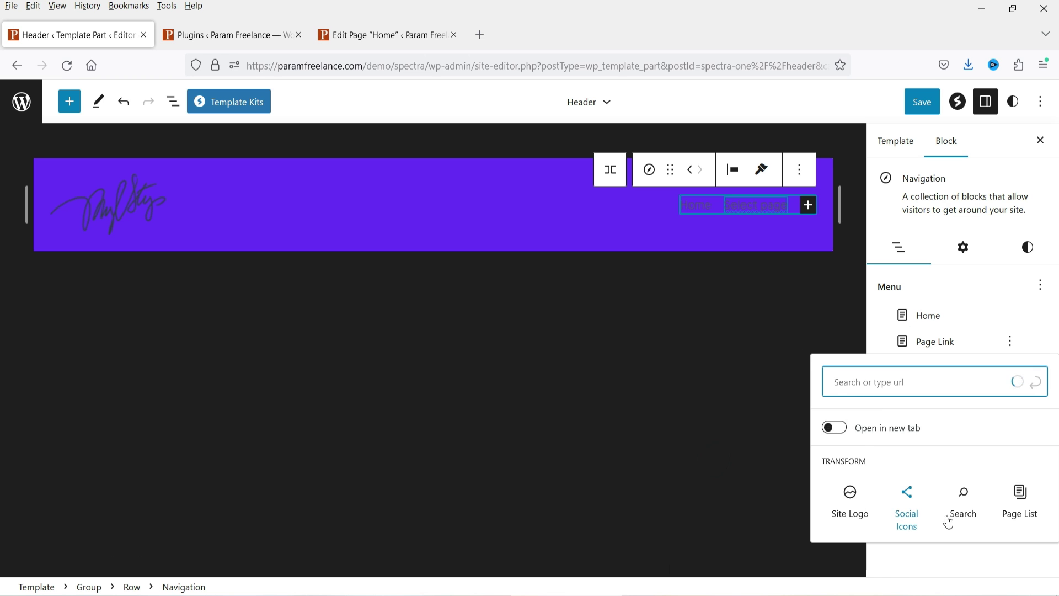
pyautogui.click(881, 455)
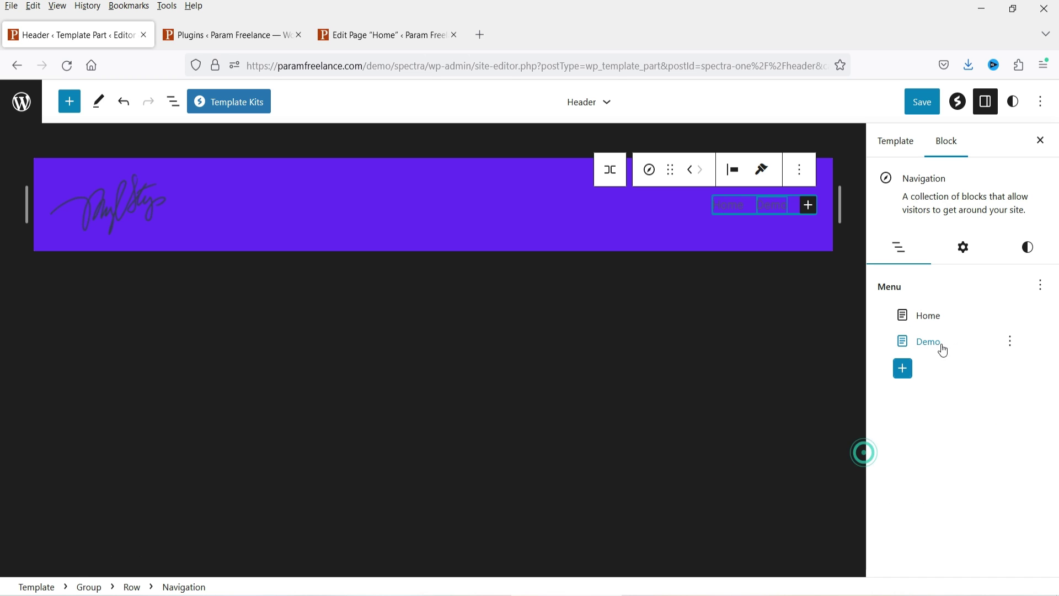
# Step: Add a Blog custom link to the menu and set its URL to #
pyautogui.click(907, 373)
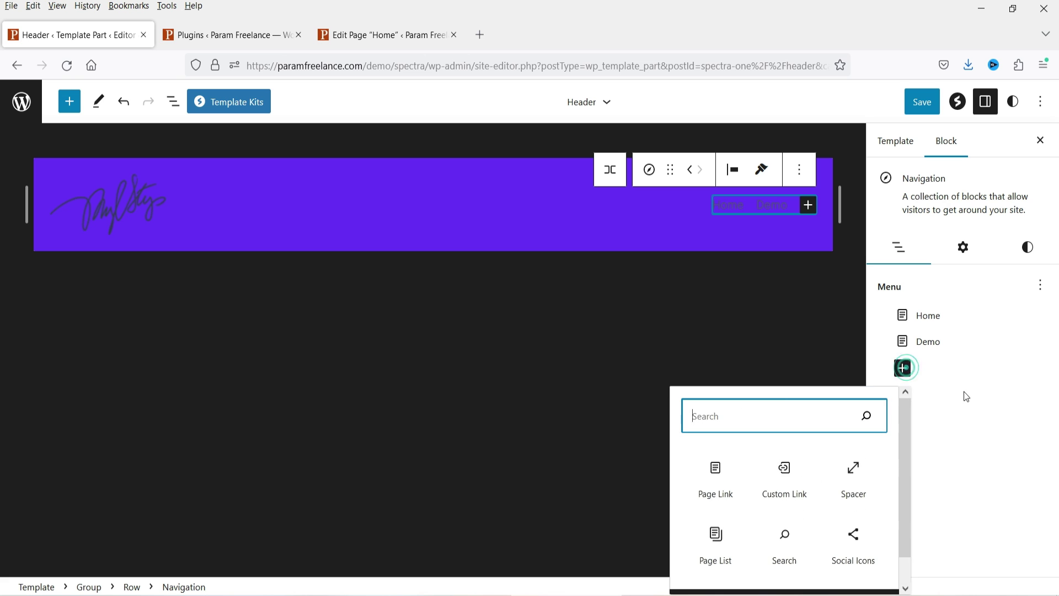
pyautogui.click(782, 487)
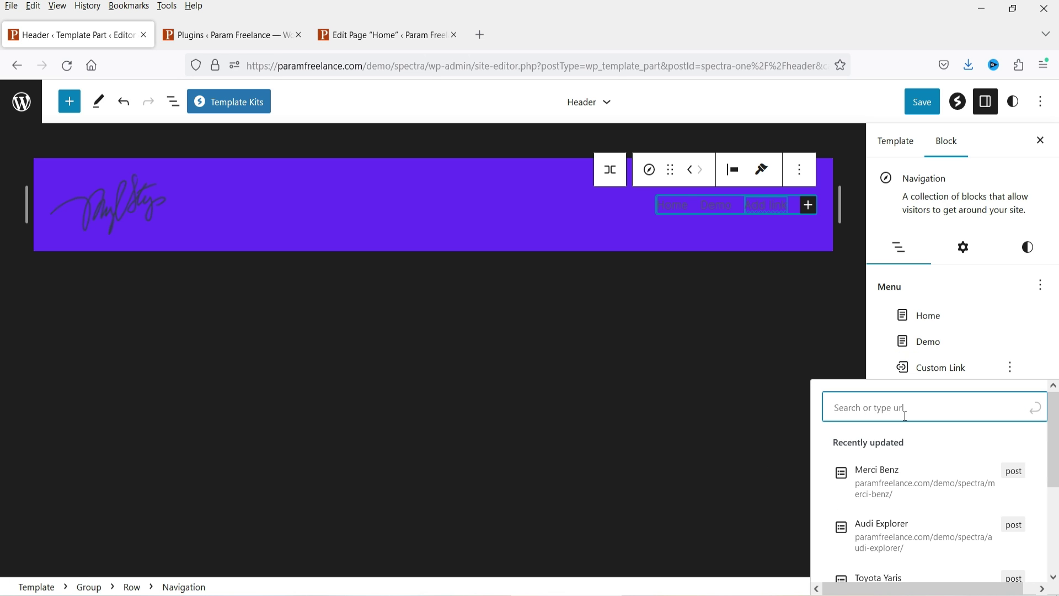
pyautogui.write('Blog')
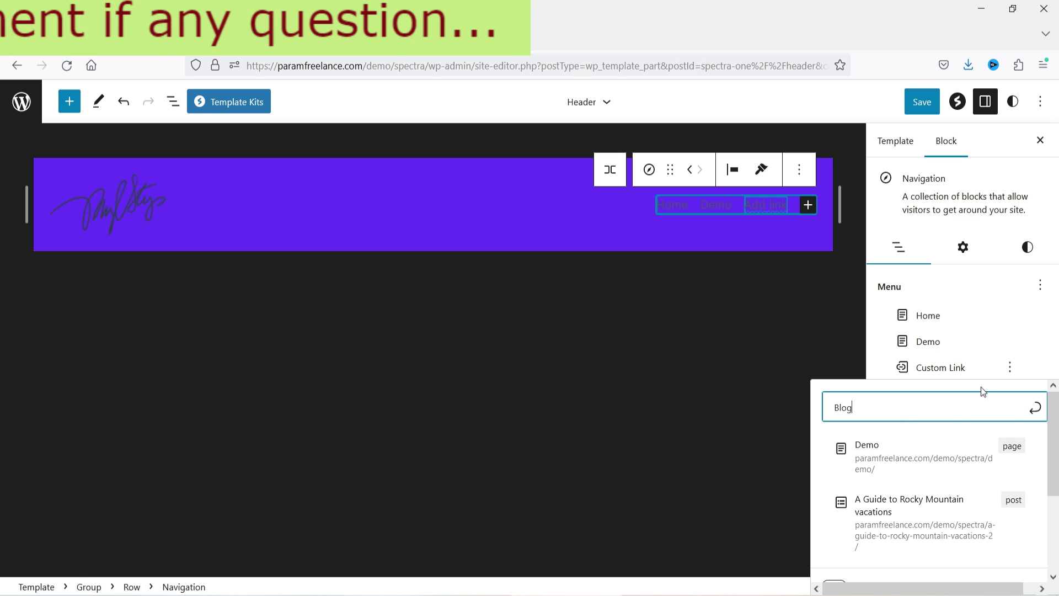
pyautogui.click(1035, 408)
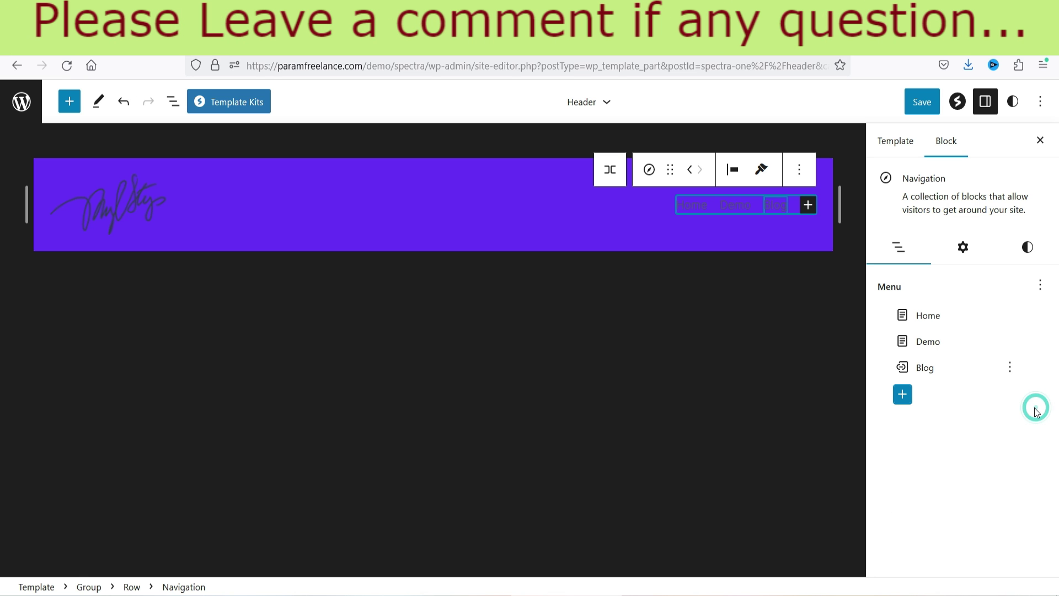
pyautogui.click(931, 368)
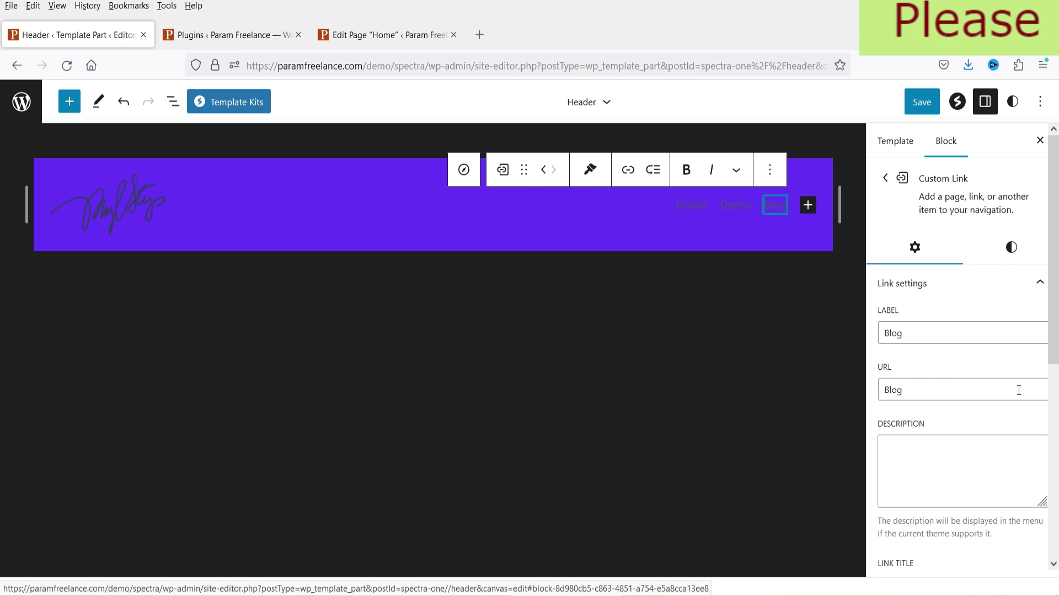
pyautogui.doubleClick(895, 332)
pyautogui.doubleClick(900, 392)
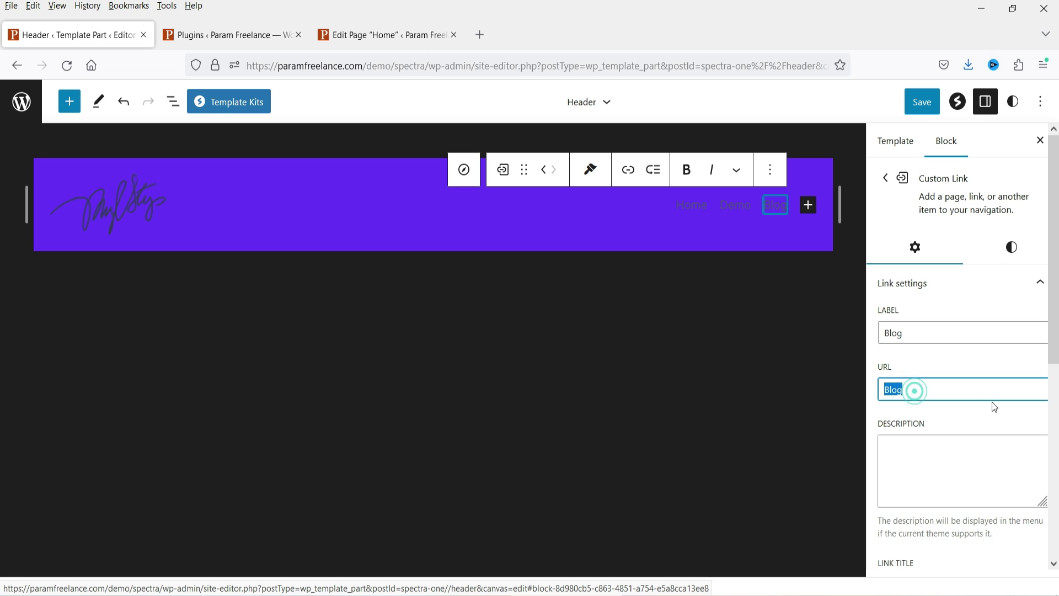
pyautogui.write('#')
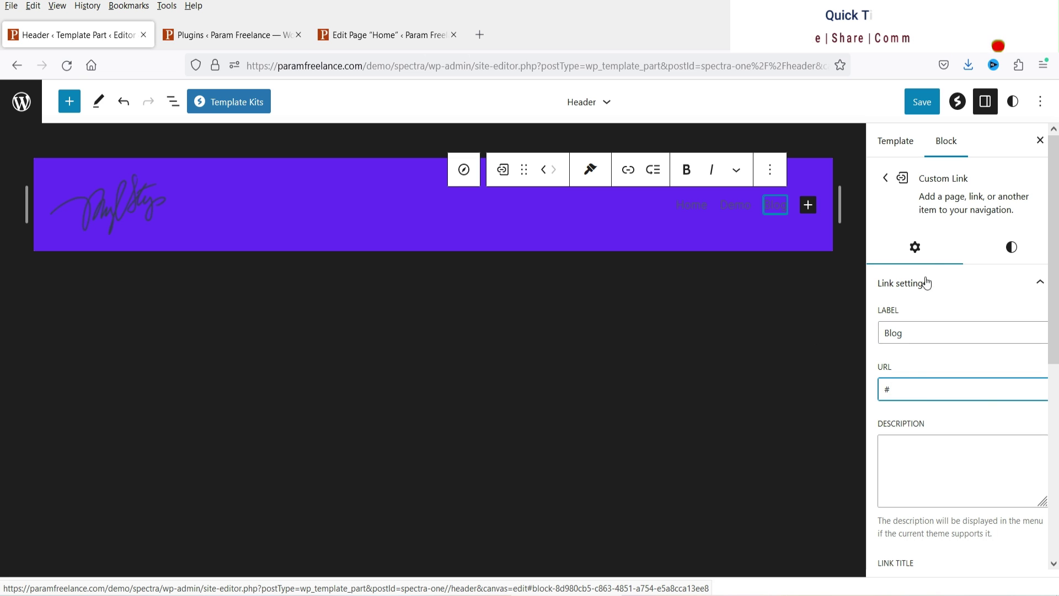
pyautogui.click(885, 177)
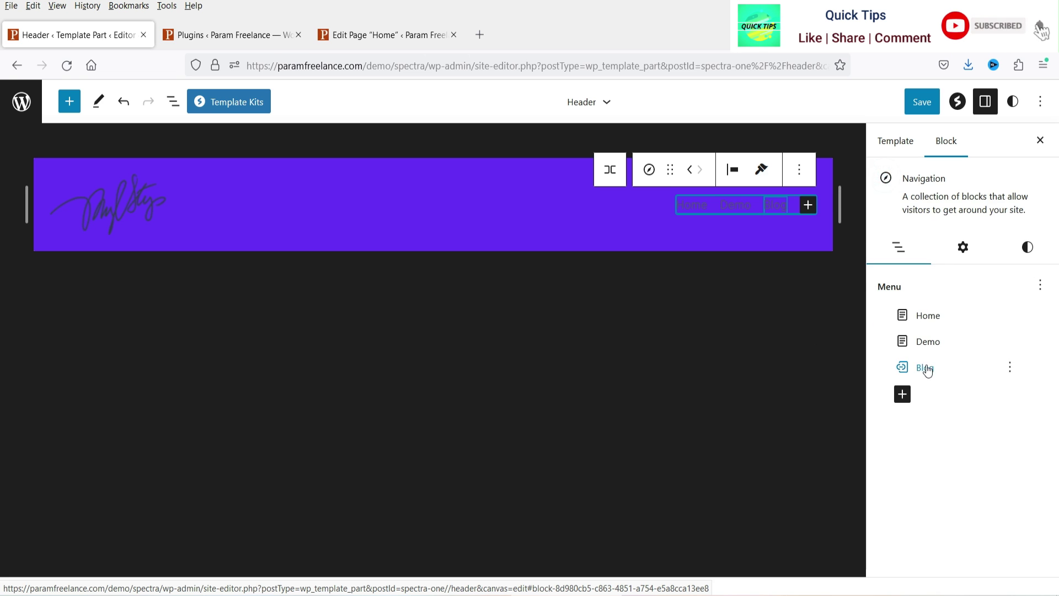
pyautogui.click(902, 394)
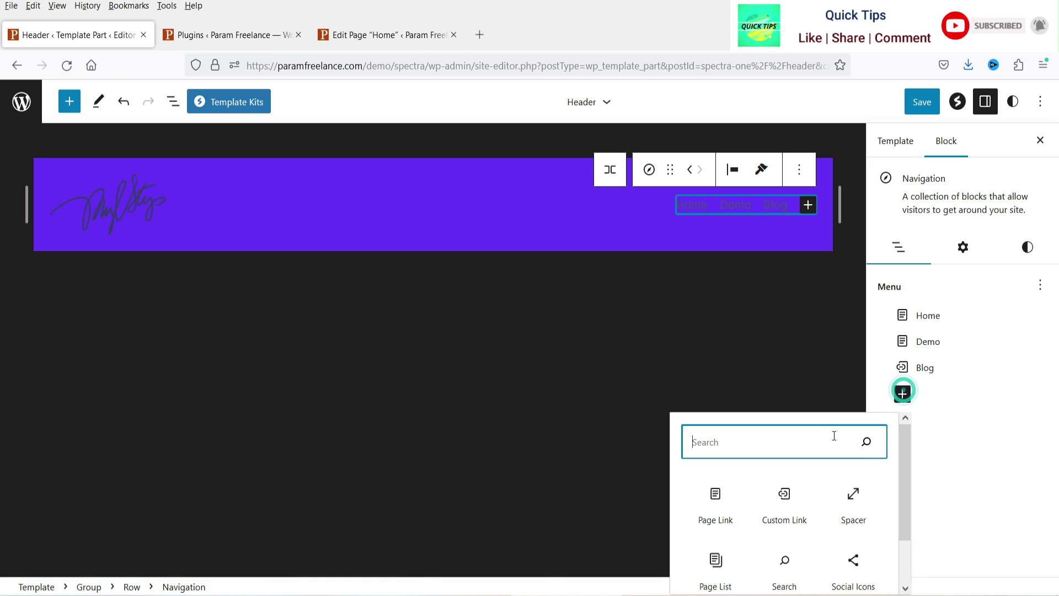
# Step: Add a DONATE custom link with its google.com URL, then reselect the Navigation block
pyautogui.click(785, 505)
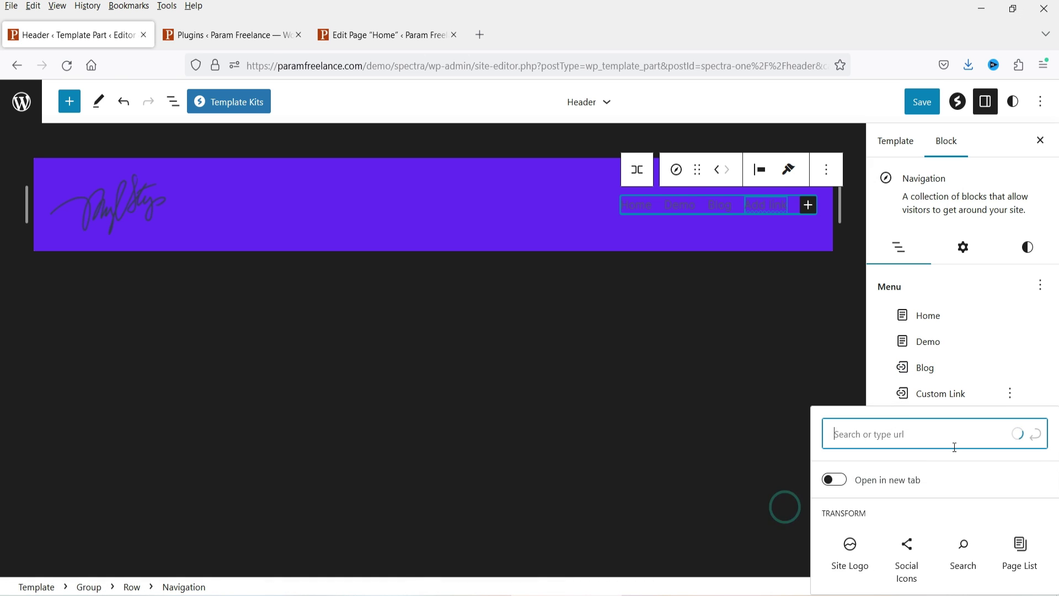
pyautogui.write('DOnate')
pyautogui.hotkey('ctrl', 'a')
pyautogui.write('DONATE')
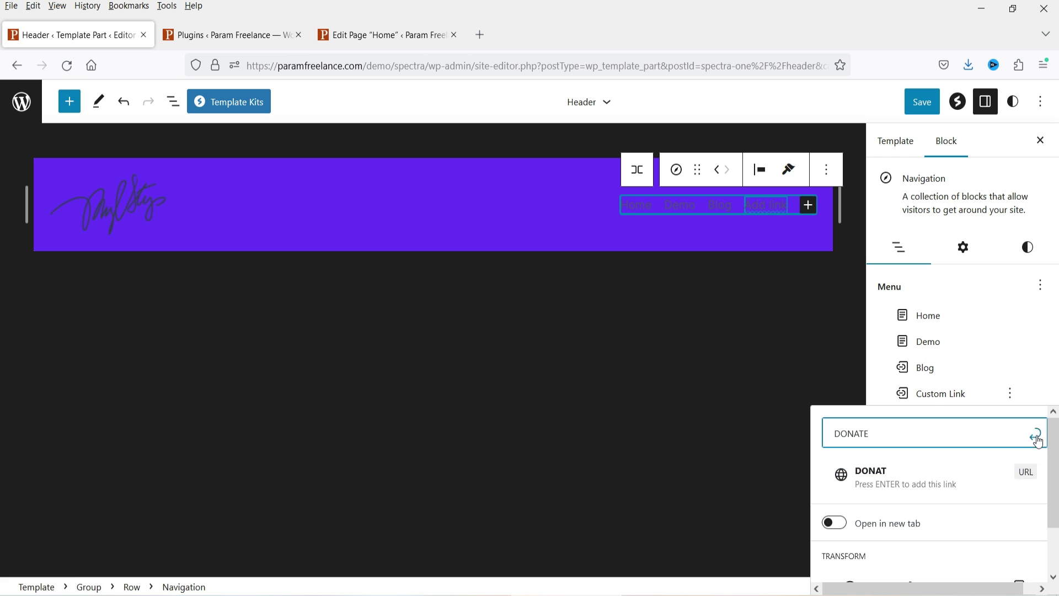
pyautogui.press('Return')
pyautogui.click(954, 395)
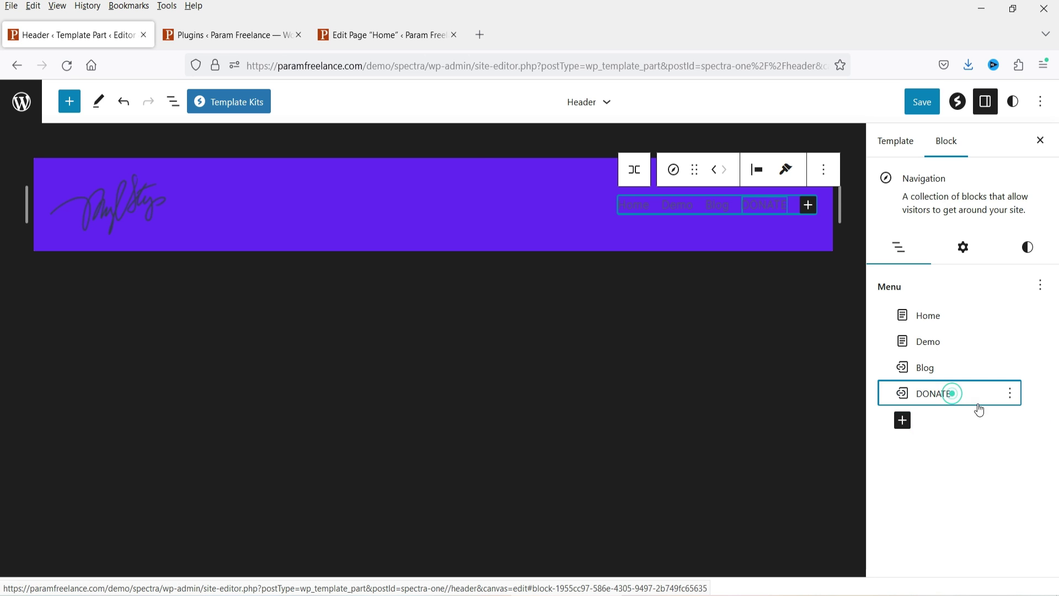
pyautogui.doubleClick(938, 385)
pyautogui.write('h')
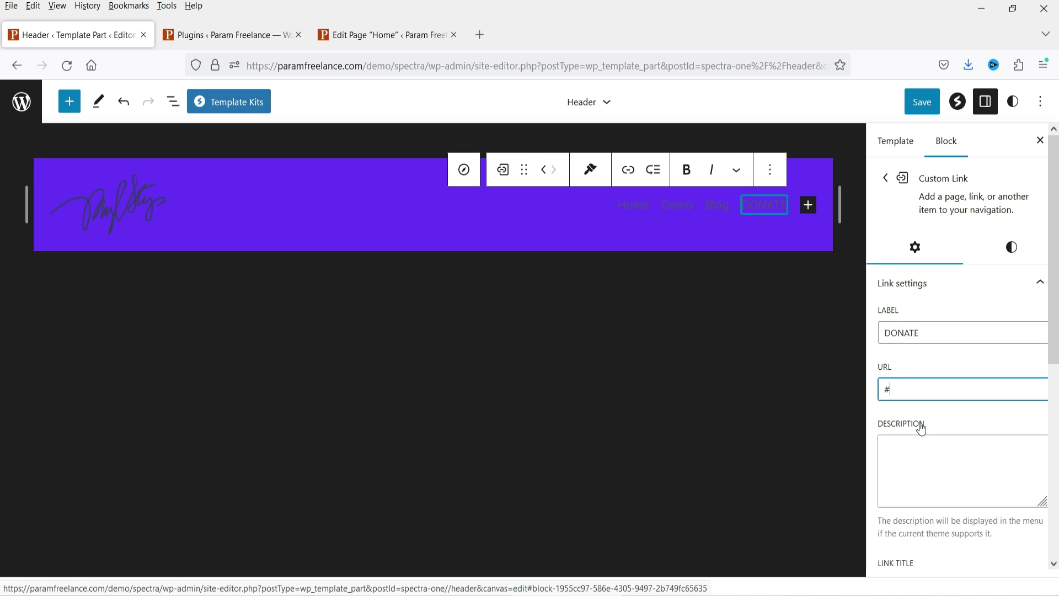
pyautogui.write('ttp')
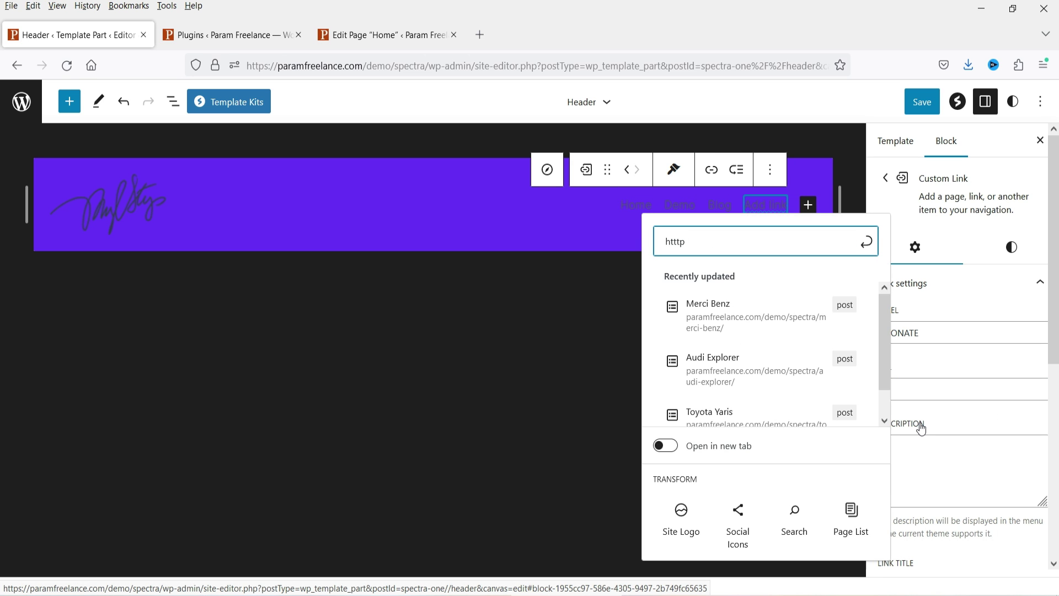
pyautogui.write('://google.com')
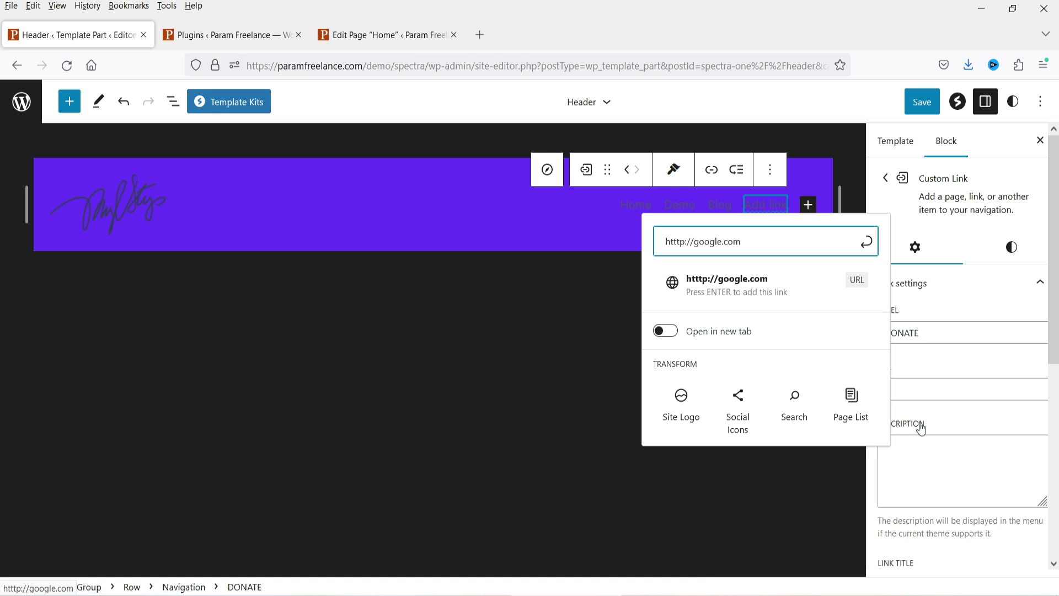
pyautogui.press('Return')
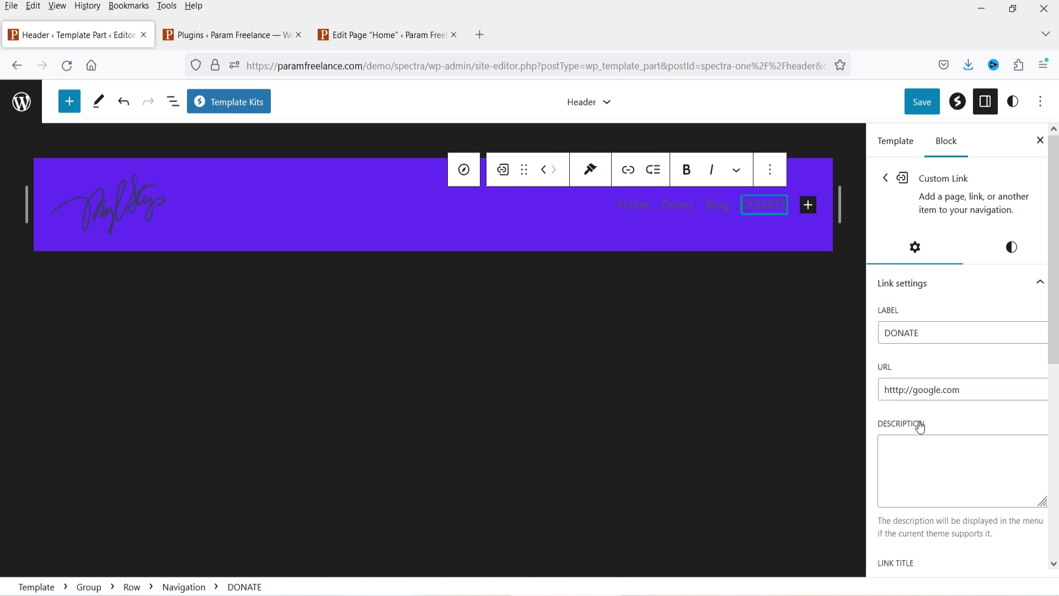
pyautogui.click(885, 180)
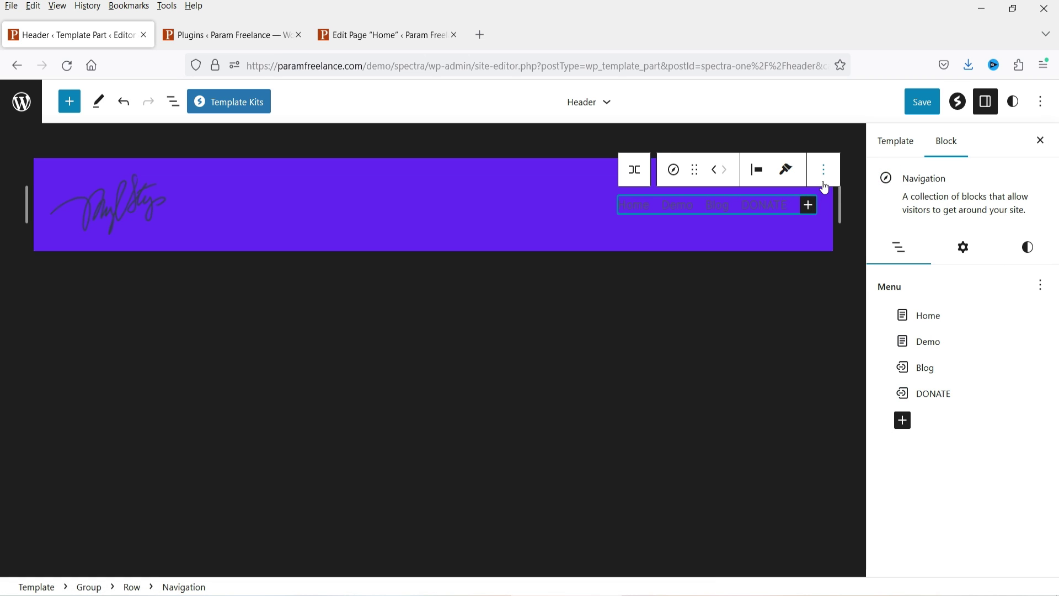
pyautogui.click(973, 247)
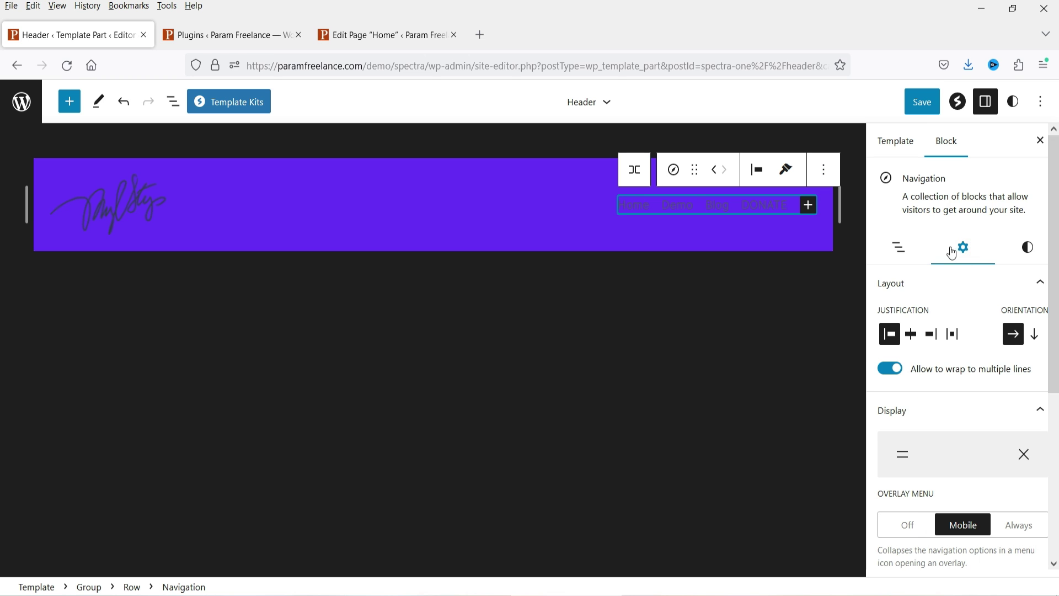
# Step: Collapse Layout and Display, toggle Hide on Mobile and Tablet back off, then re-expand Layout
pyautogui.scroll(-5, 978, 333)
pyautogui.scroll(5, 964, 342)
pyautogui.click(896, 281)
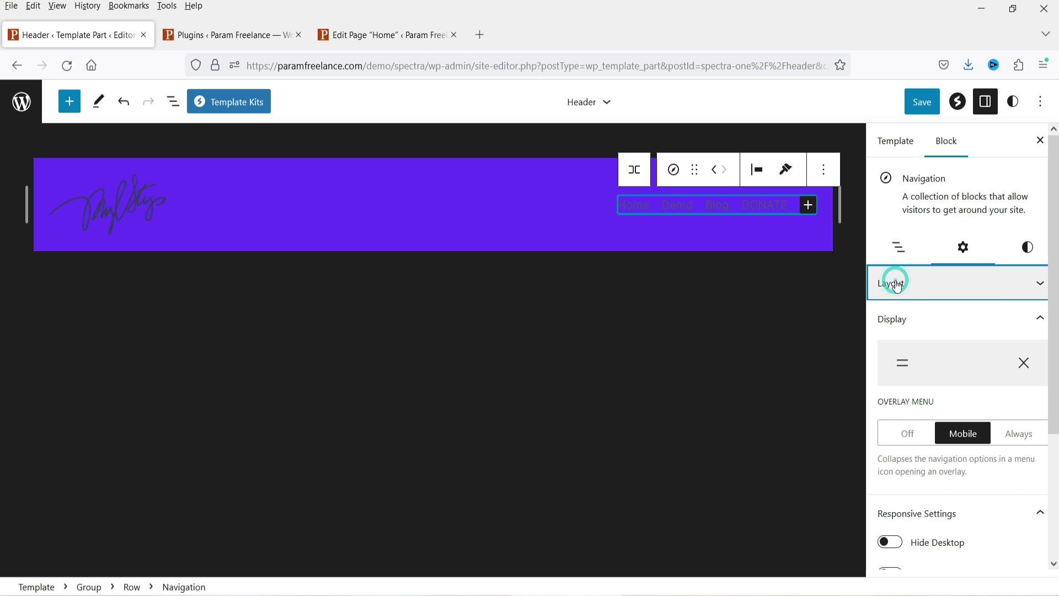
pyautogui.click(935, 324)
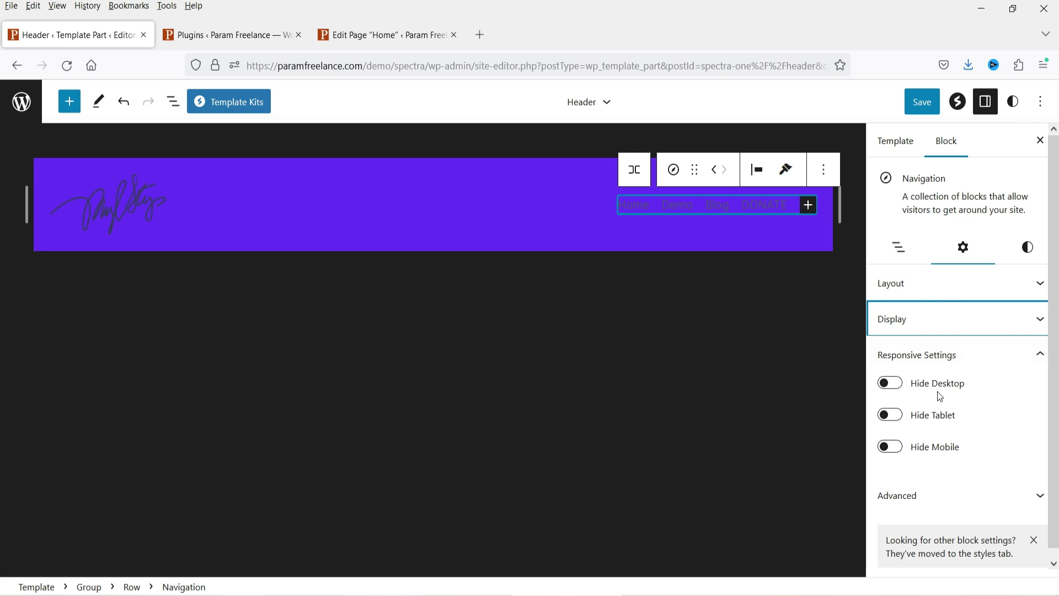
pyautogui.click(931, 450)
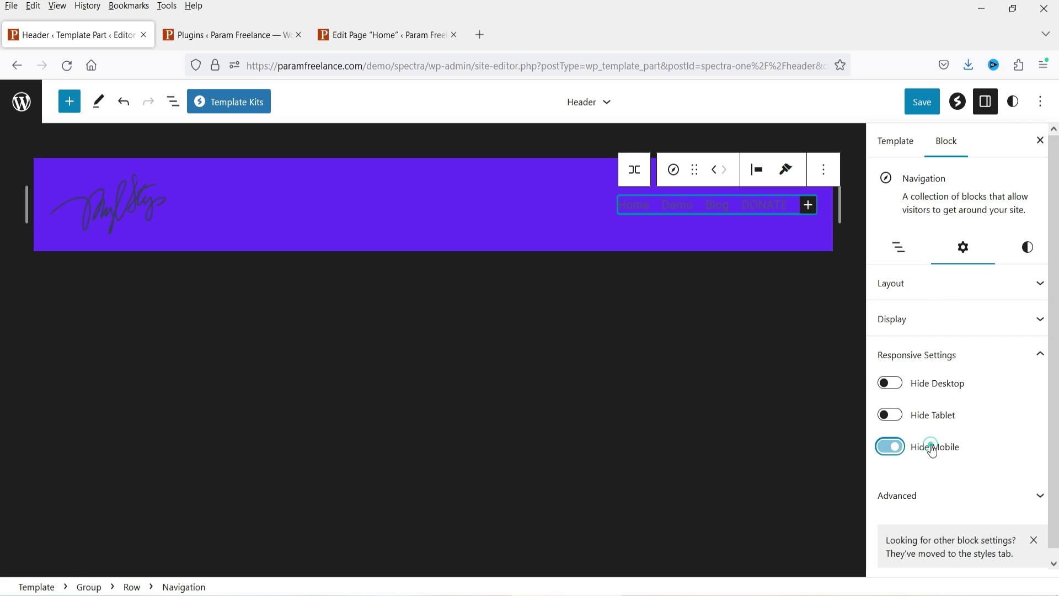
pyautogui.click(931, 447)
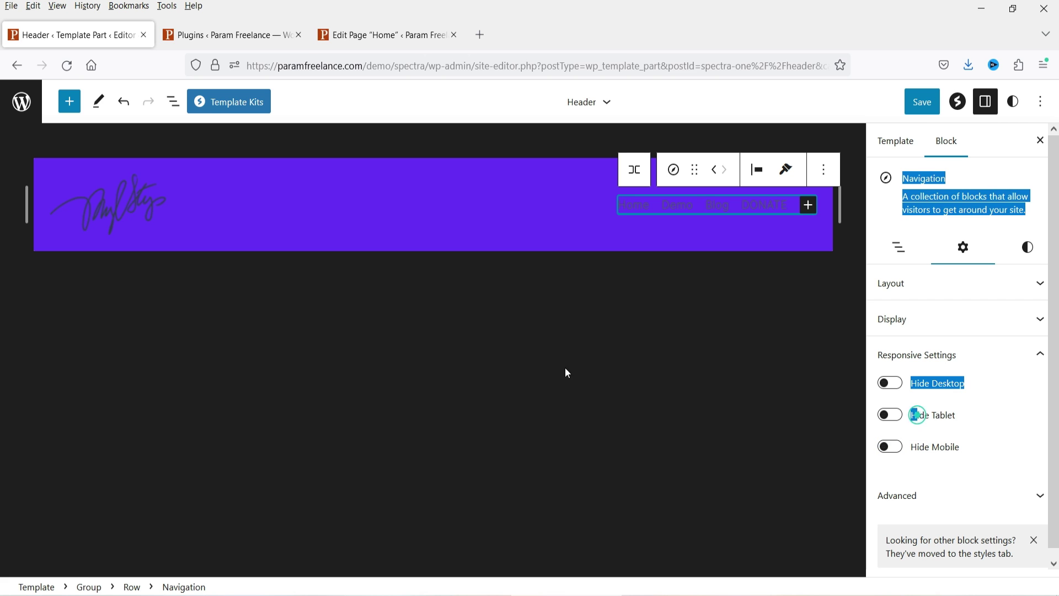
pyautogui.click(941, 421)
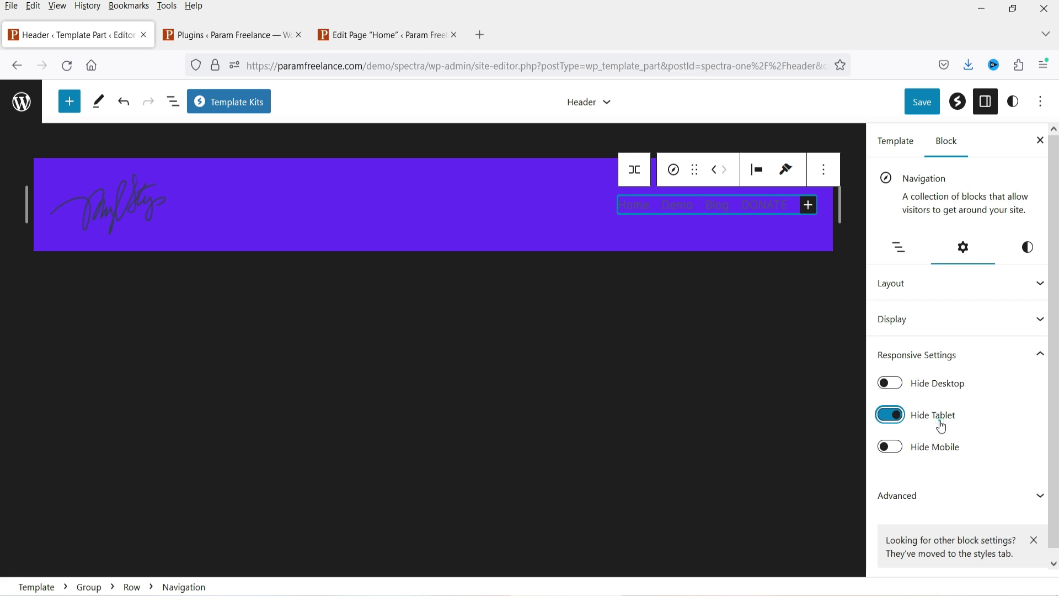
pyautogui.click(941, 427)
pyautogui.scroll(-1, 1014, 413)
pyautogui.click(957, 274)
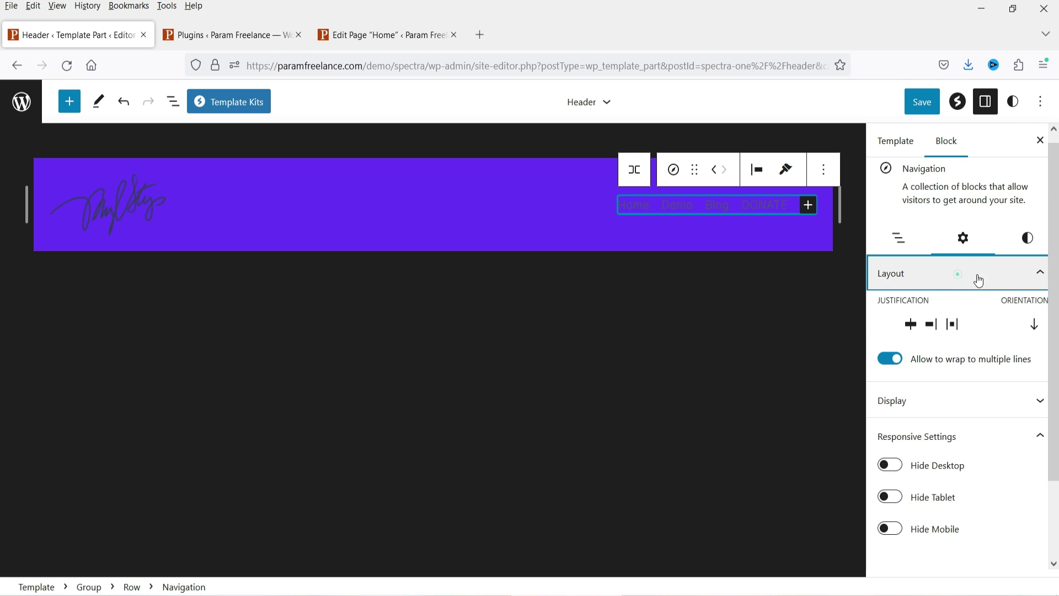
pyautogui.click(1028, 241)
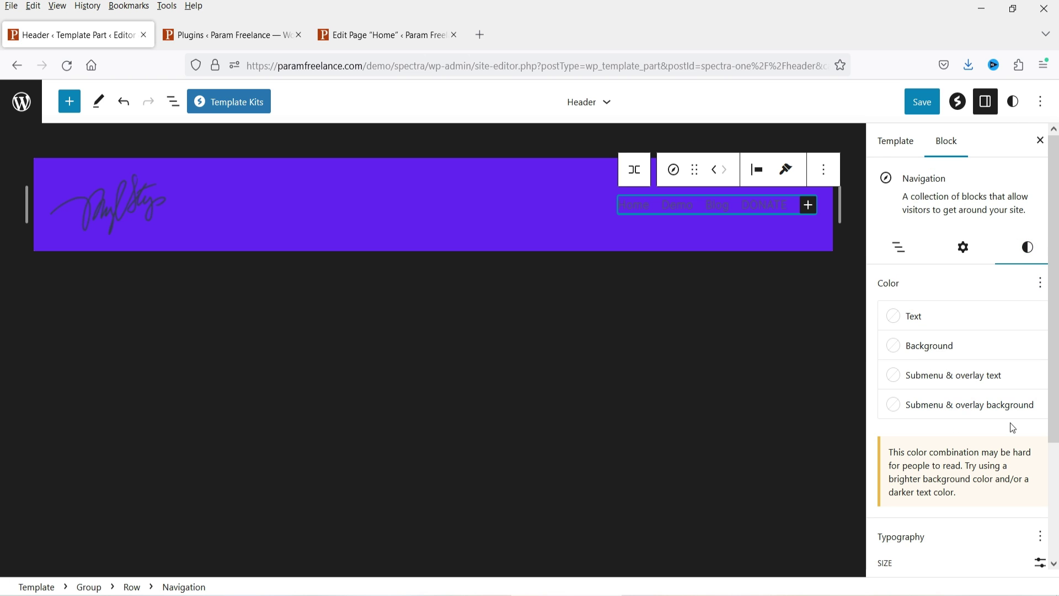
# Step: Set the header menu's text colour to Surface
pyautogui.click(892, 318)
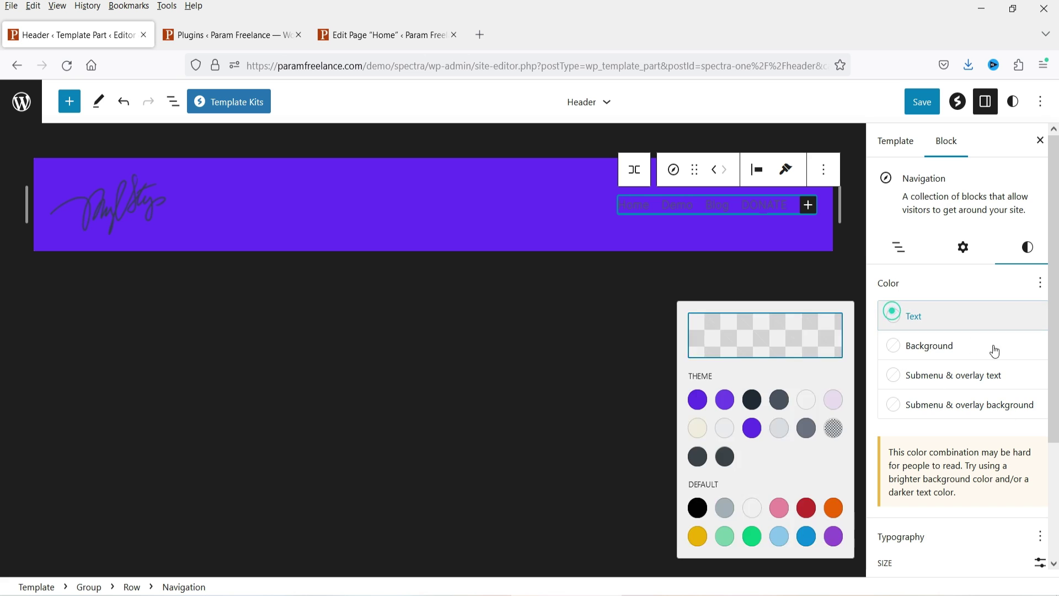
pyautogui.click(722, 429)
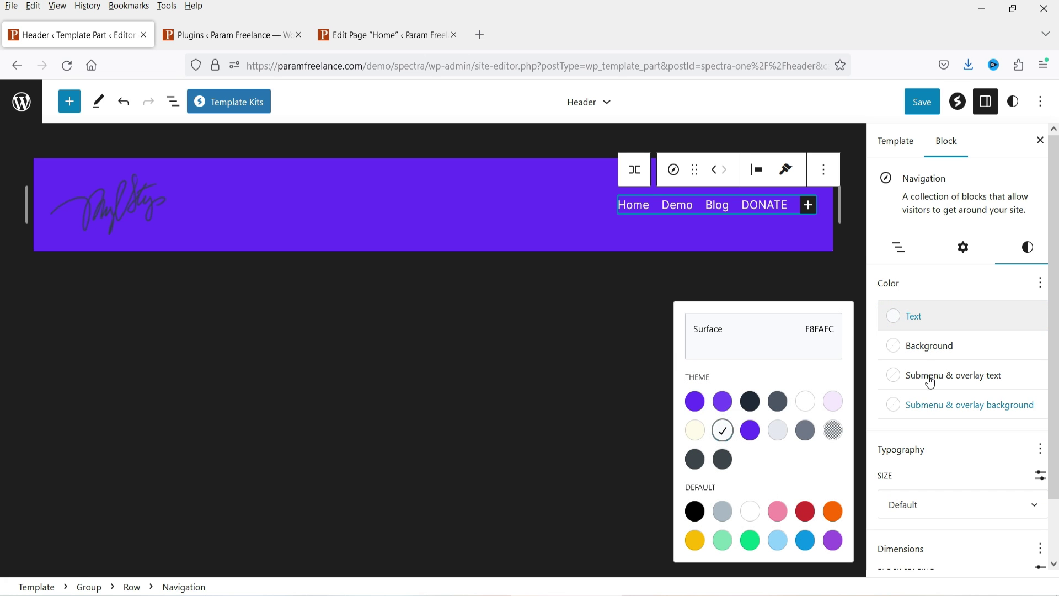
pyautogui.click(922, 354)
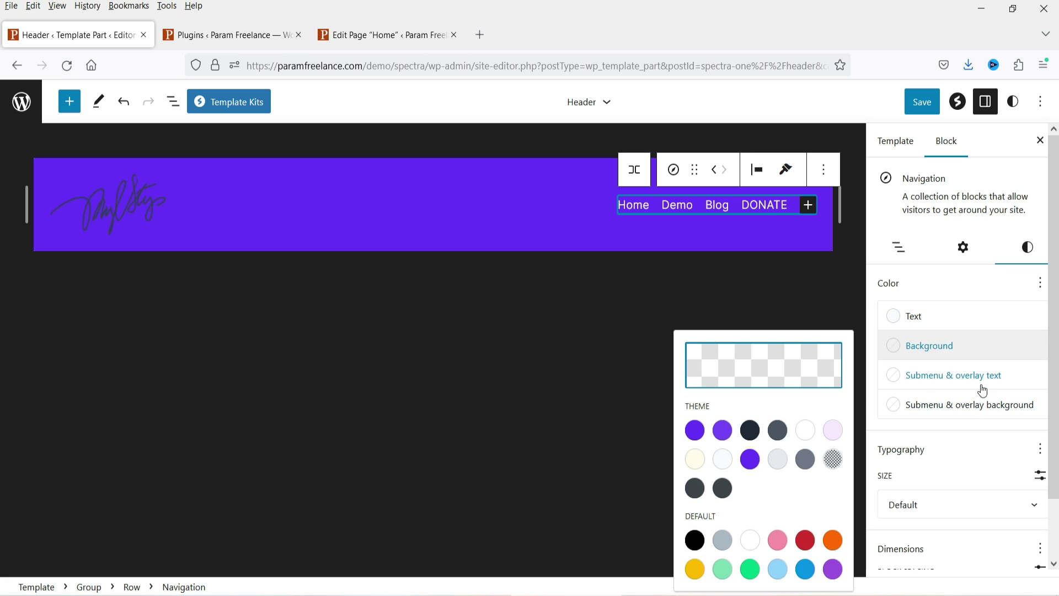
pyautogui.click(937, 319)
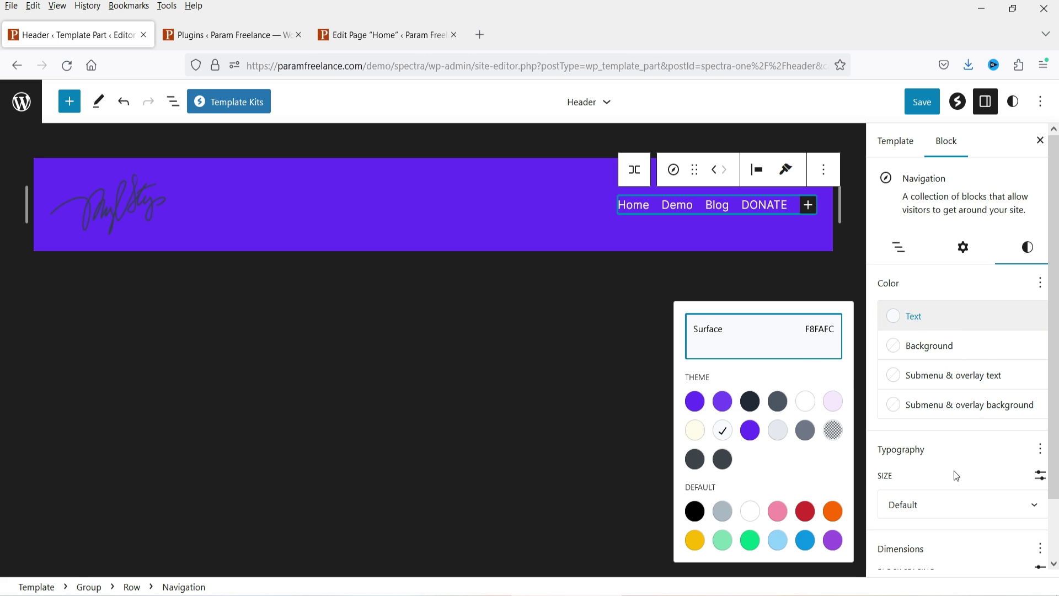
# Step: Give the header menu a custom 22 px font size
pyautogui.click(1039, 475)
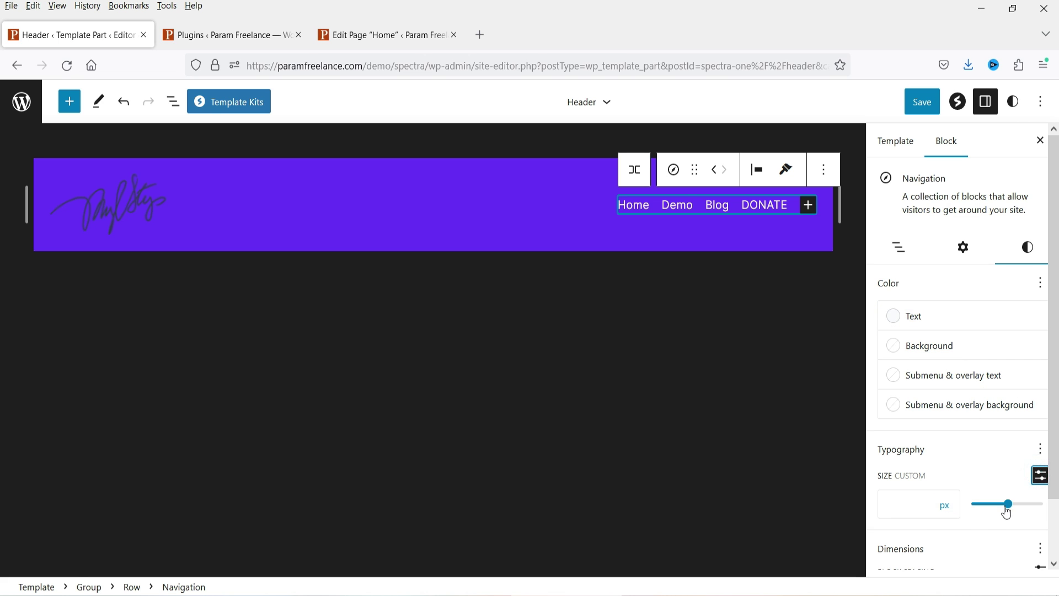
pyautogui.moveTo(1011, 511); pyautogui.dragTo(1007, 511)
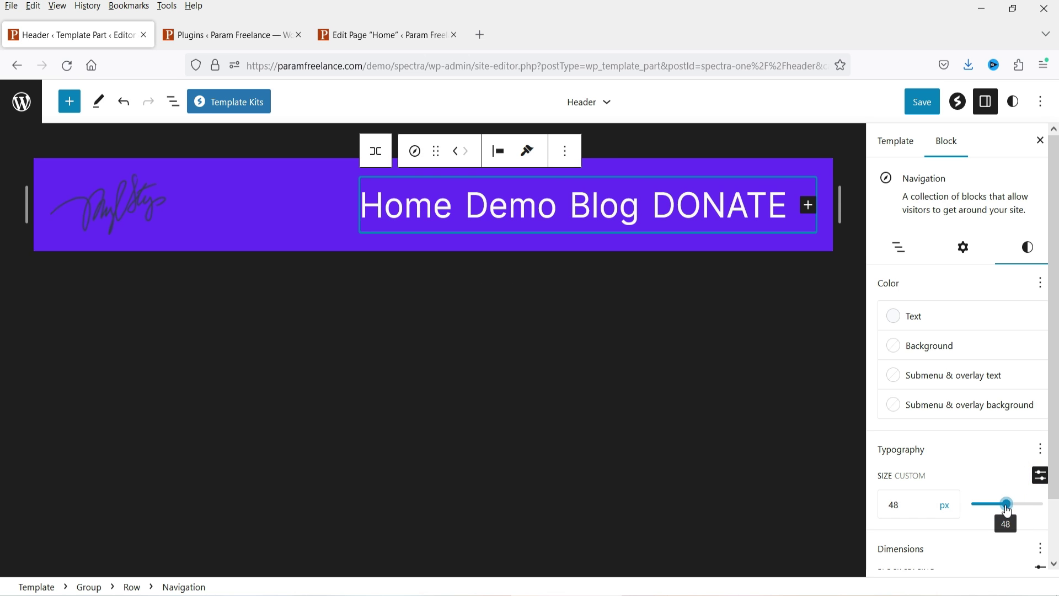
pyautogui.doubleClick(903, 508)
pyautogui.write('22')
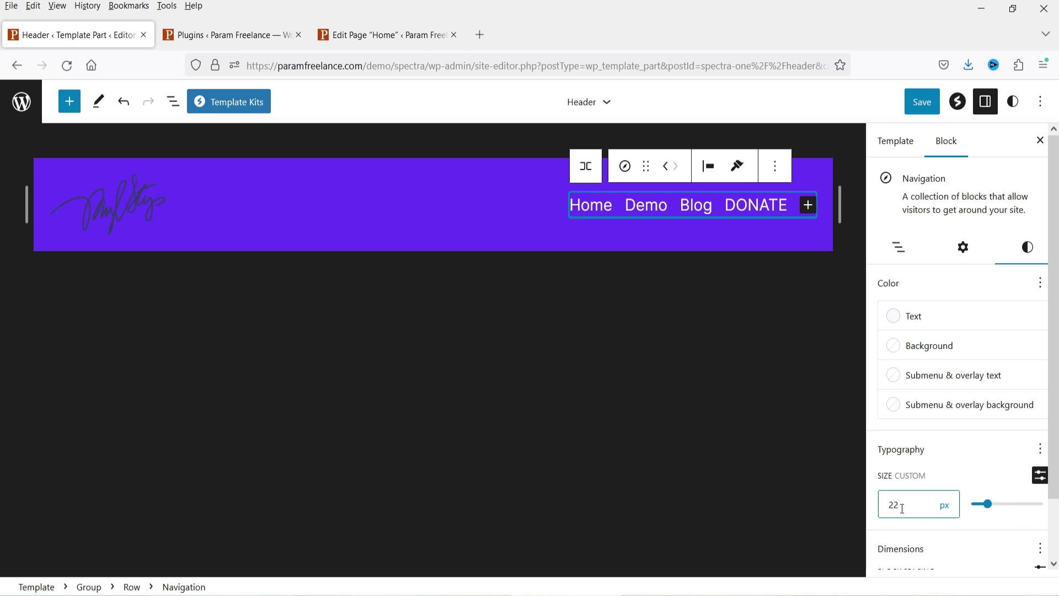
pyautogui.scroll(-2, 964, 508)
pyautogui.click(965, 508)
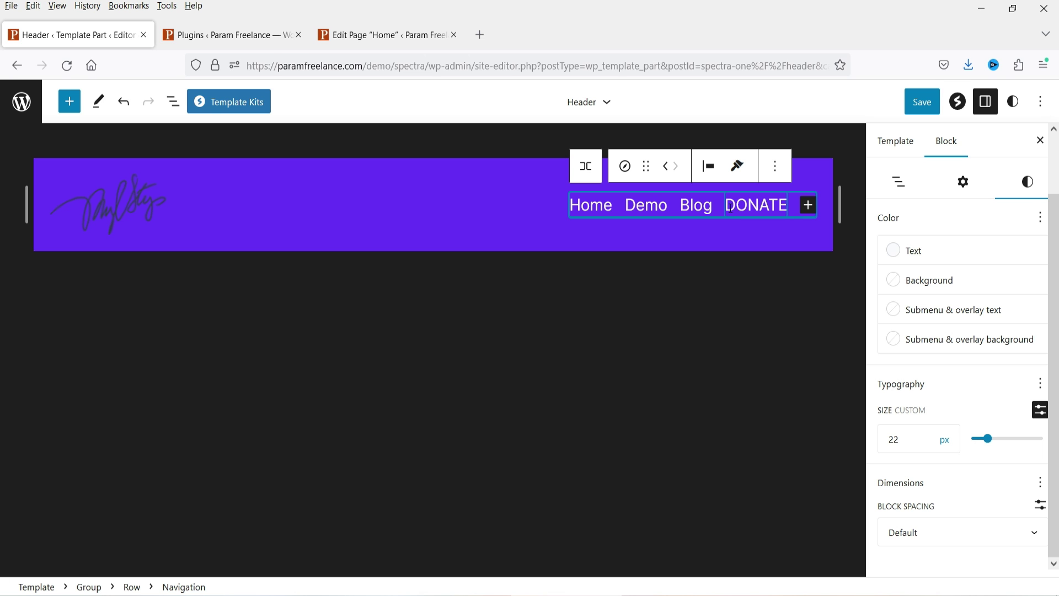
pyautogui.scroll(2, 997, 367)
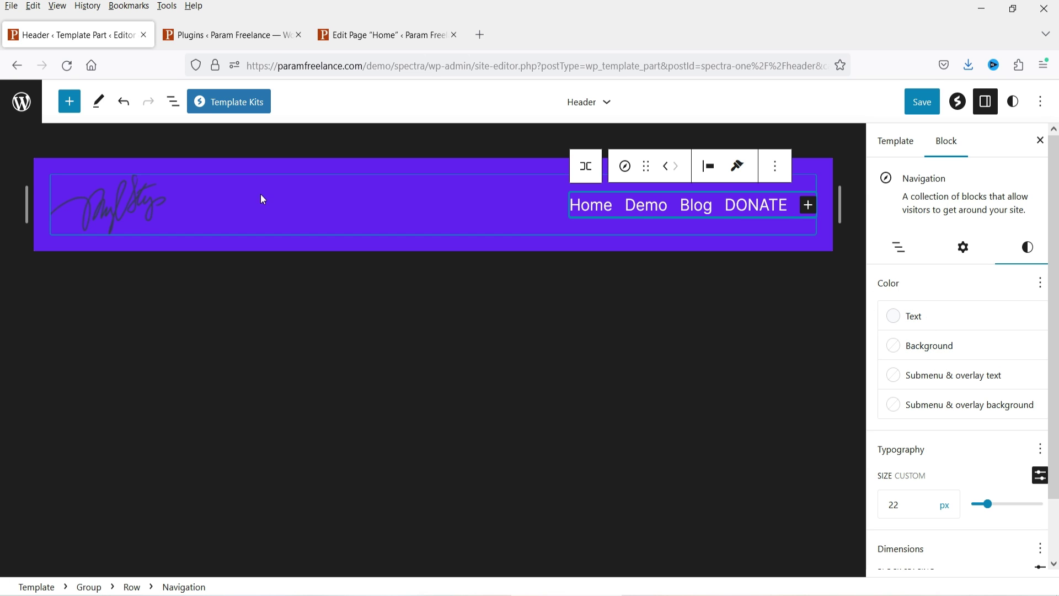
pyautogui.click(523, 214)
# Step: Insert a Buttons block into the header row after the DONATE menu item
pyautogui.click(520, 209)
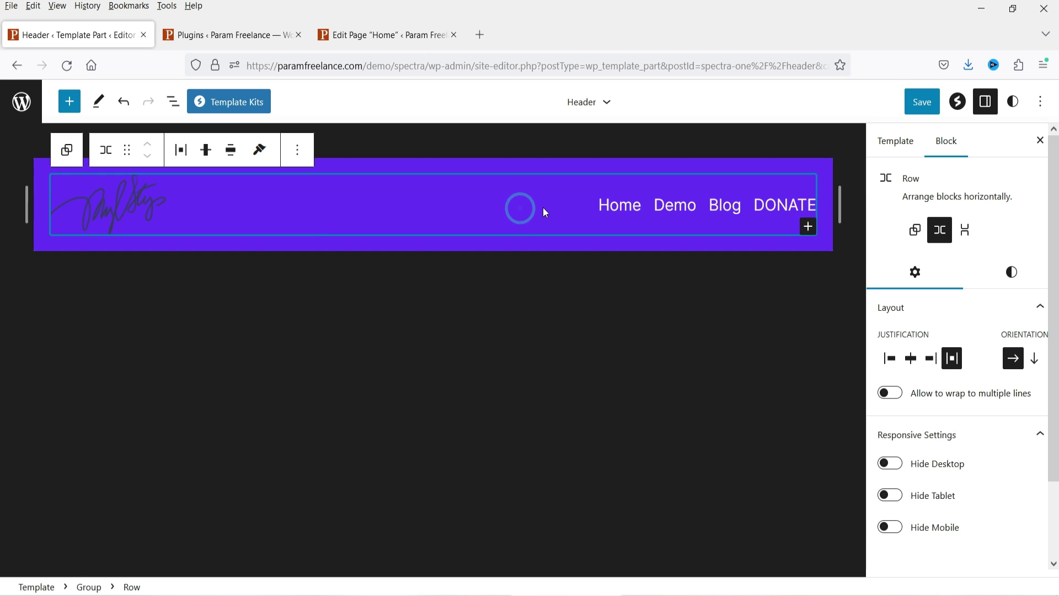
pyautogui.click(69, 101)
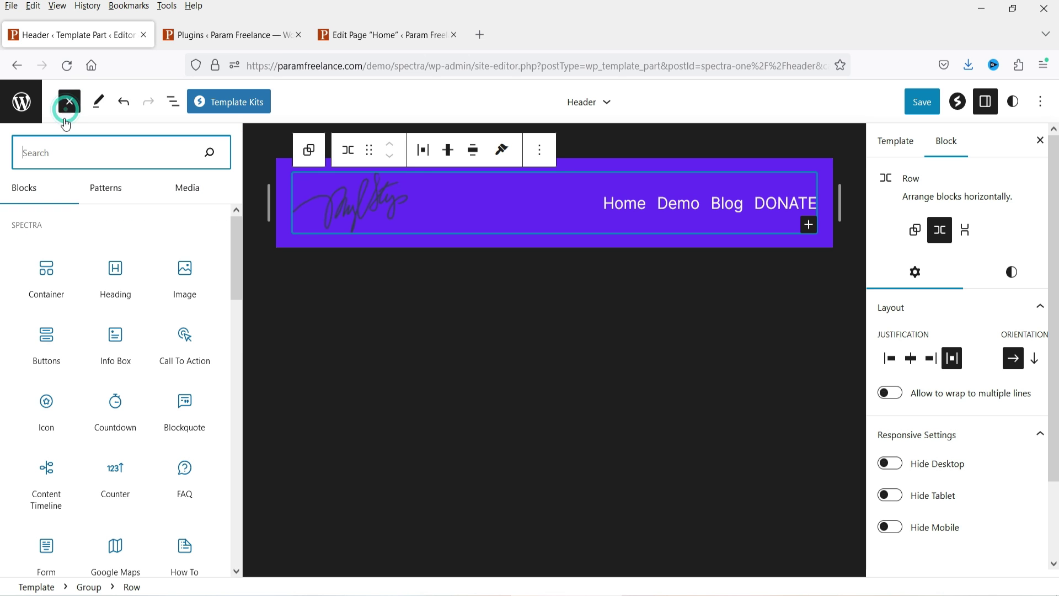
pyautogui.write('buy')
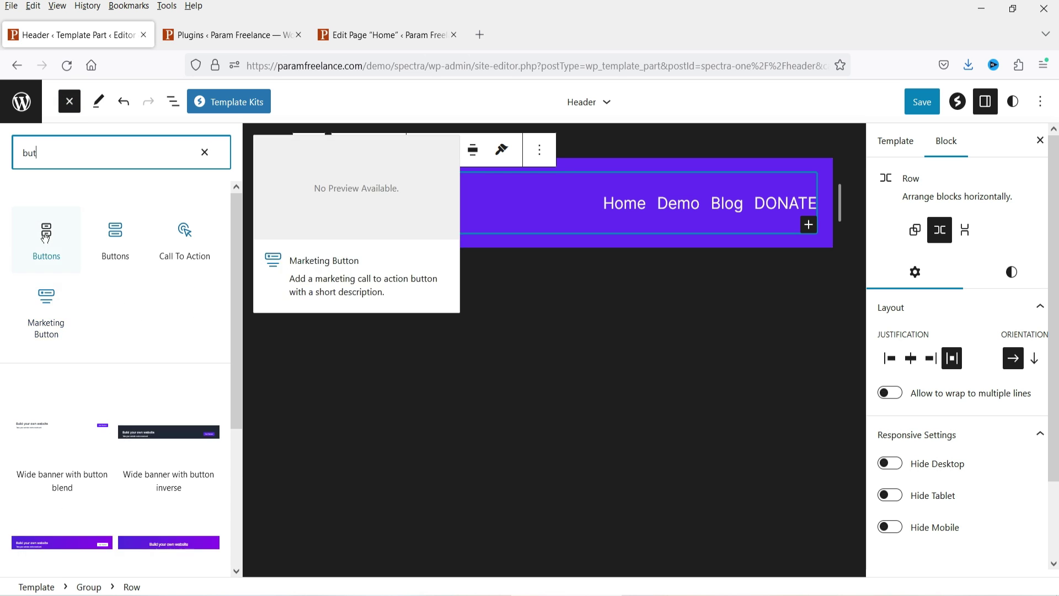
pyautogui.moveTo(87, 251)
pyautogui.moveTo(55, 242); pyautogui.dragTo(783, 207)
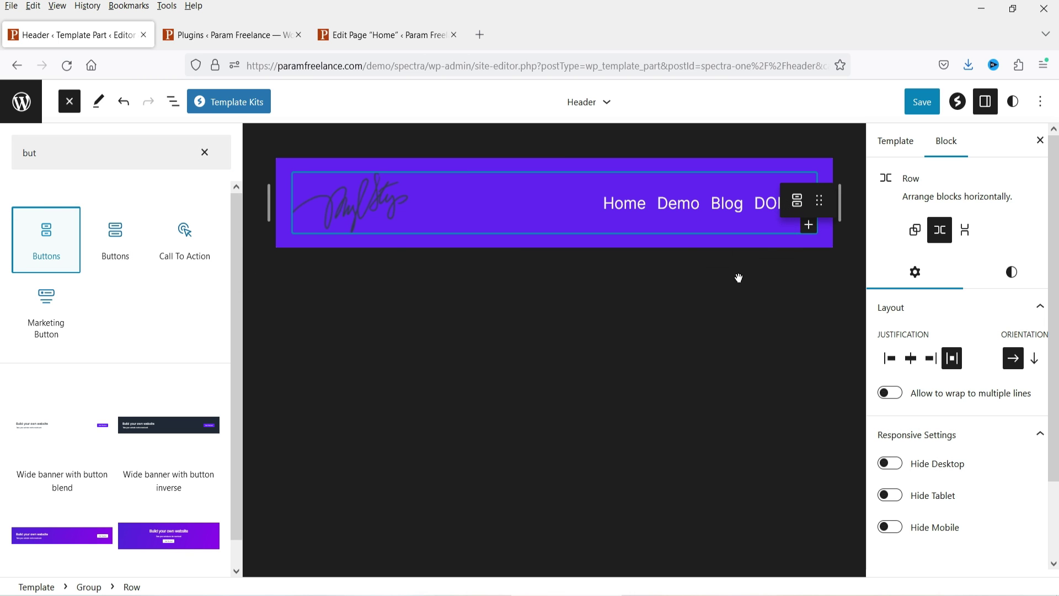
pyautogui.moveTo(647, 315); pyautogui.dragTo(633, 324)
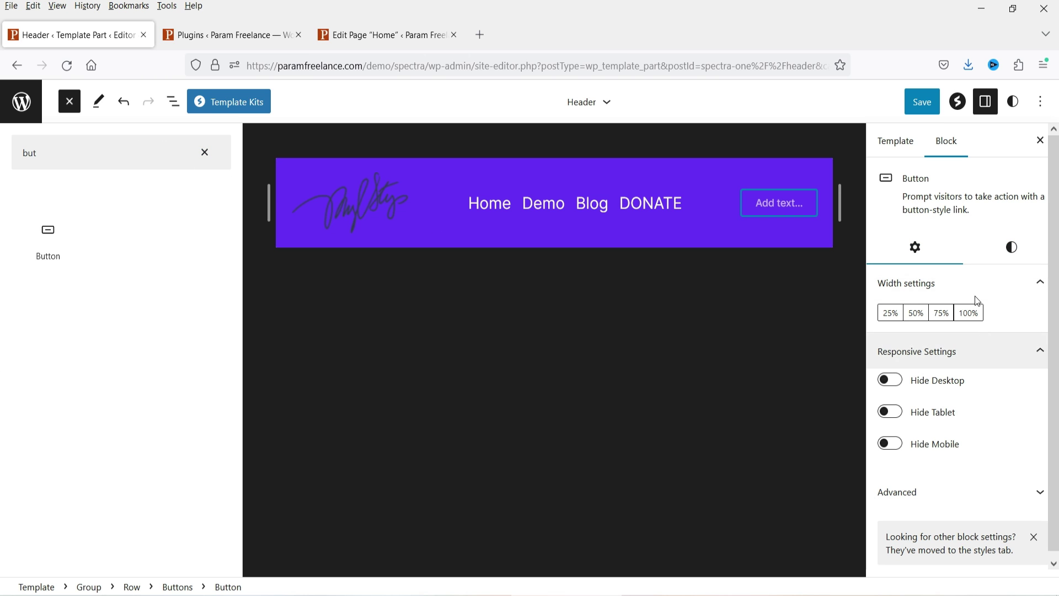
pyautogui.click(197, 159)
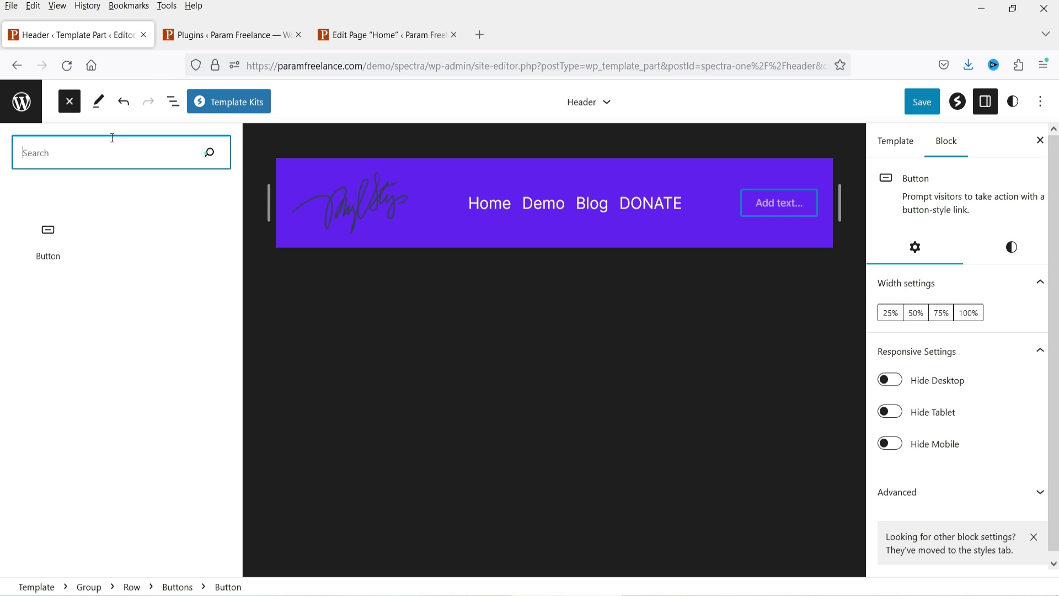
pyautogui.press('Escape')
pyautogui.click(768, 211)
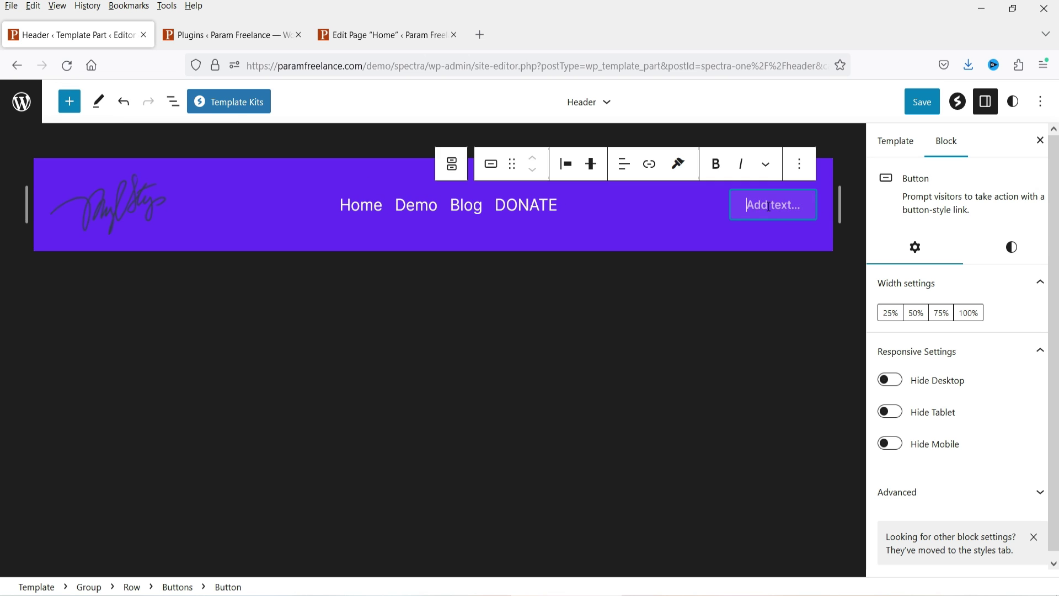
# Step: Label the new header button 'Call Now' and keep it in the Default style
pyautogui.write('Call Now')
pyautogui.click(1011, 246)
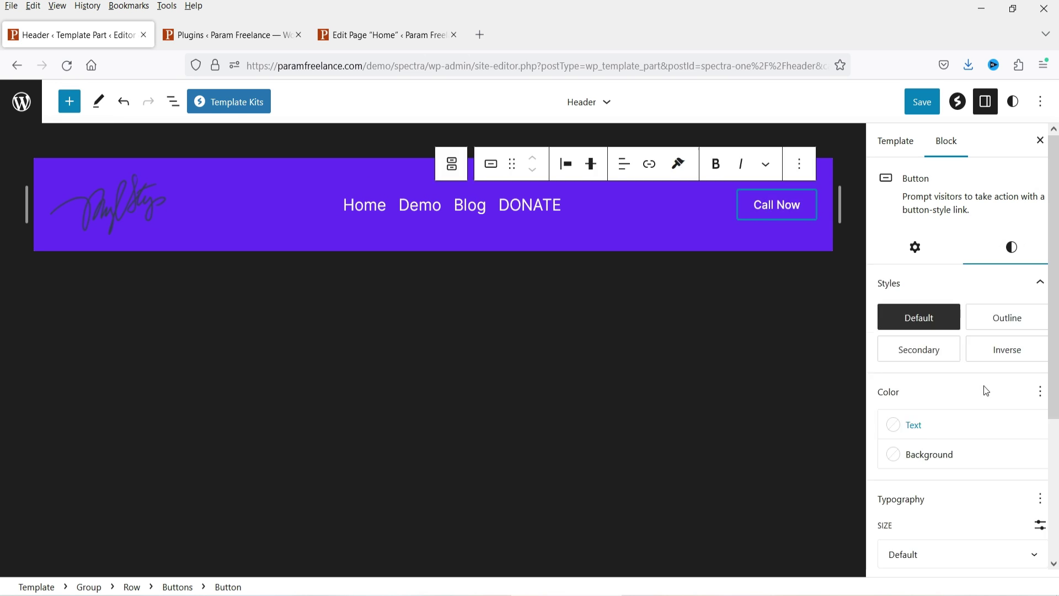
pyautogui.click(1010, 323)
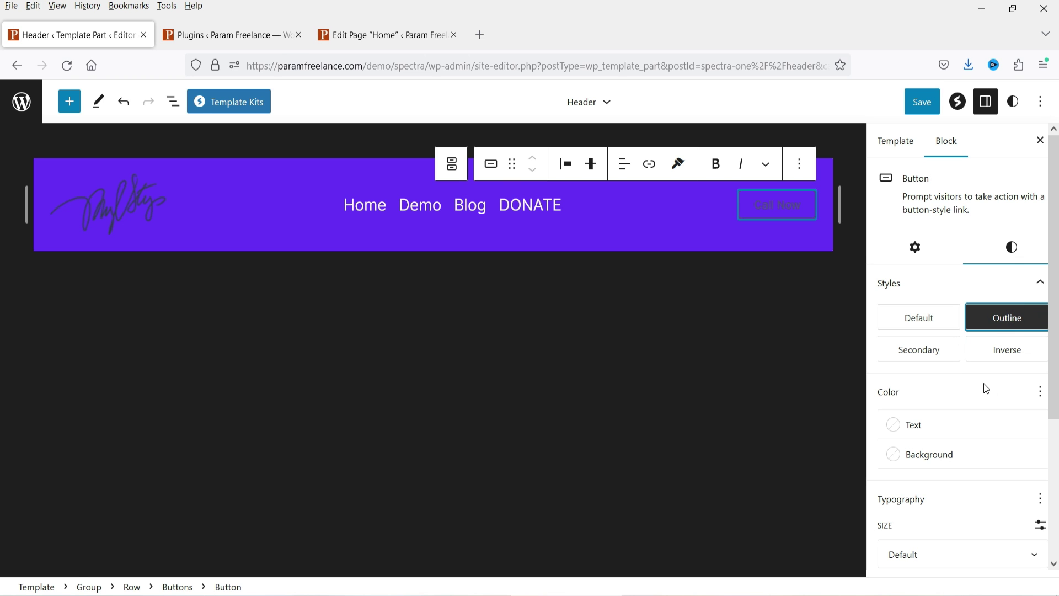
pyautogui.click(930, 324)
# Step: Give the Call Now button white text on the dark Heading 1F2937 background
pyautogui.click(965, 429)
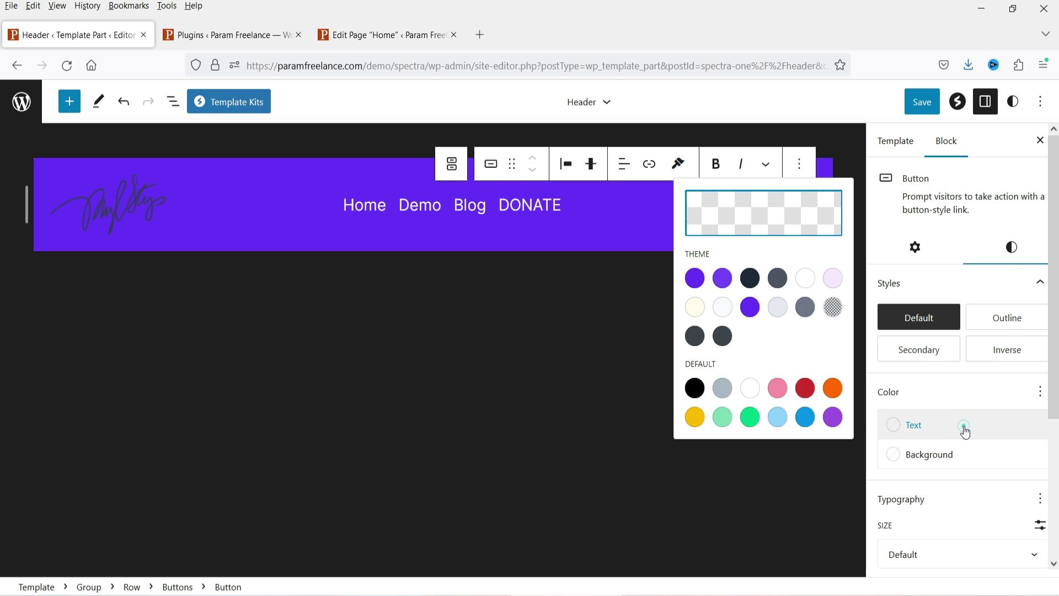
pyautogui.click(805, 279)
pyautogui.click(929, 454)
pyautogui.click(750, 573)
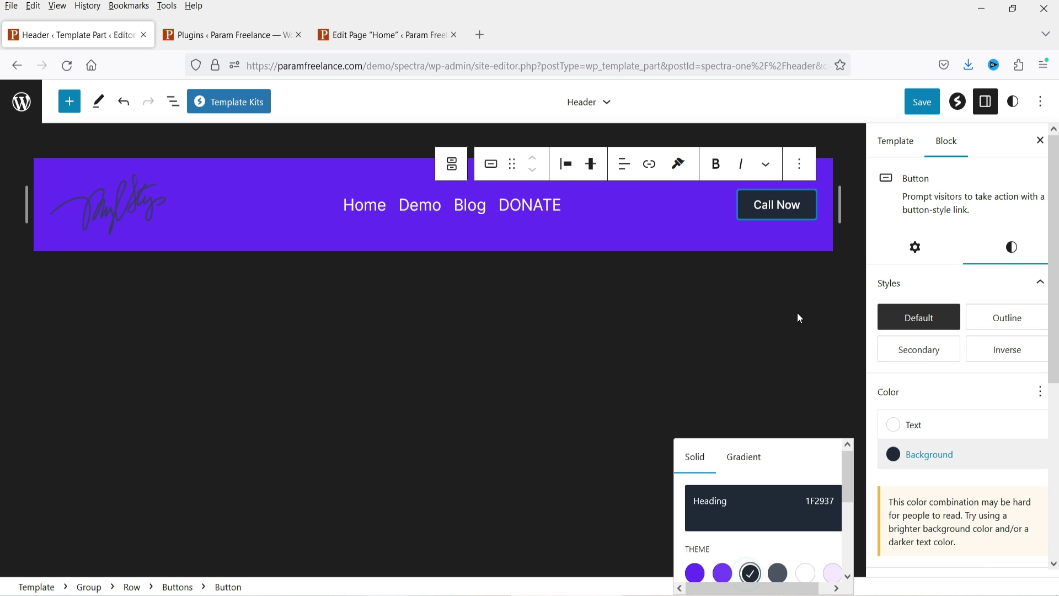
pyautogui.click(952, 399)
pyautogui.scroll(-5, 988, 361)
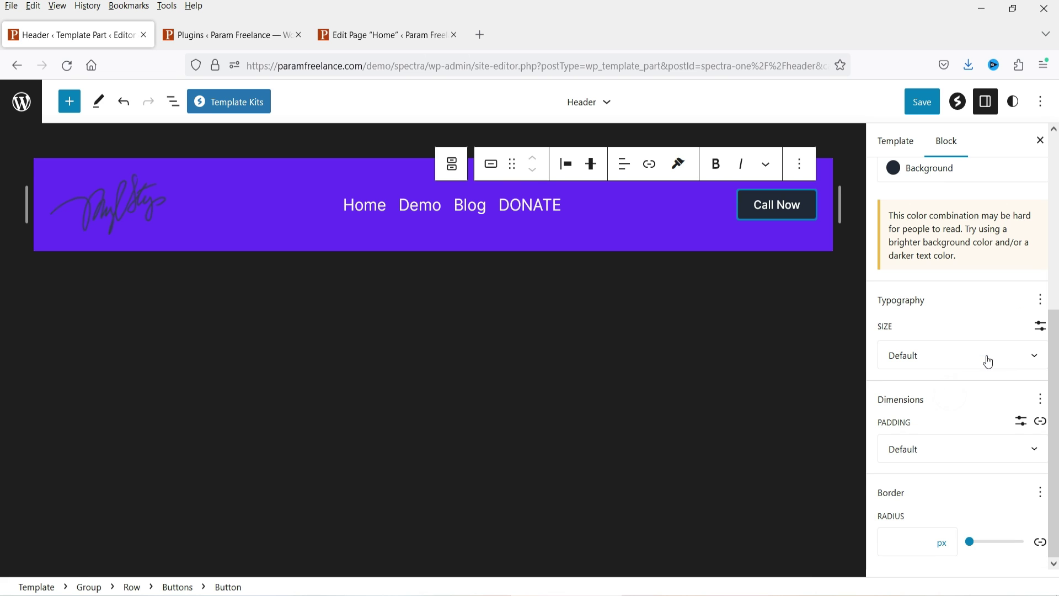
pyautogui.scroll(5, 886, 288)
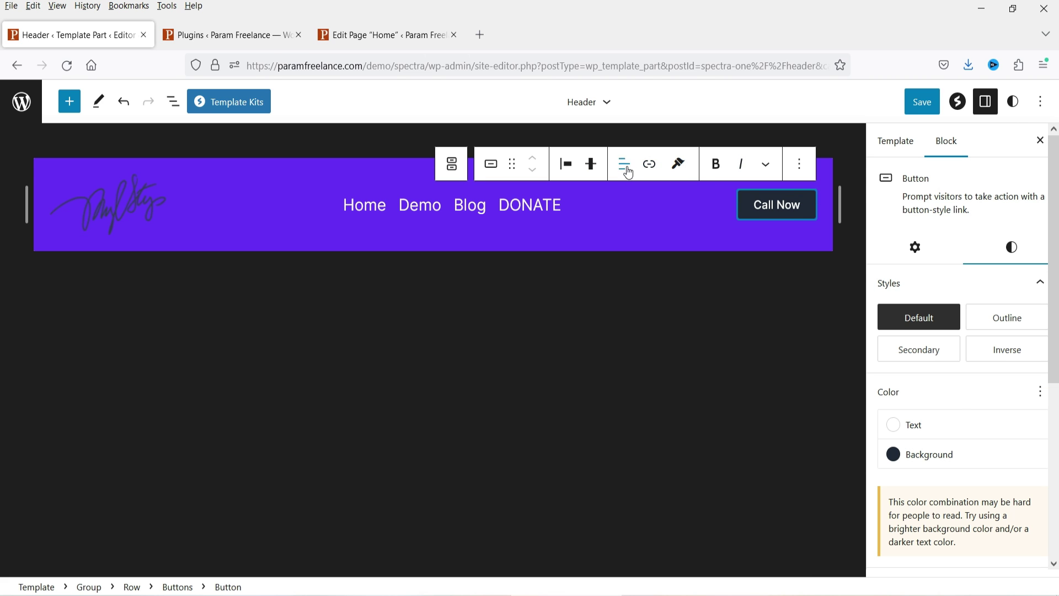
pyautogui.click(649, 165)
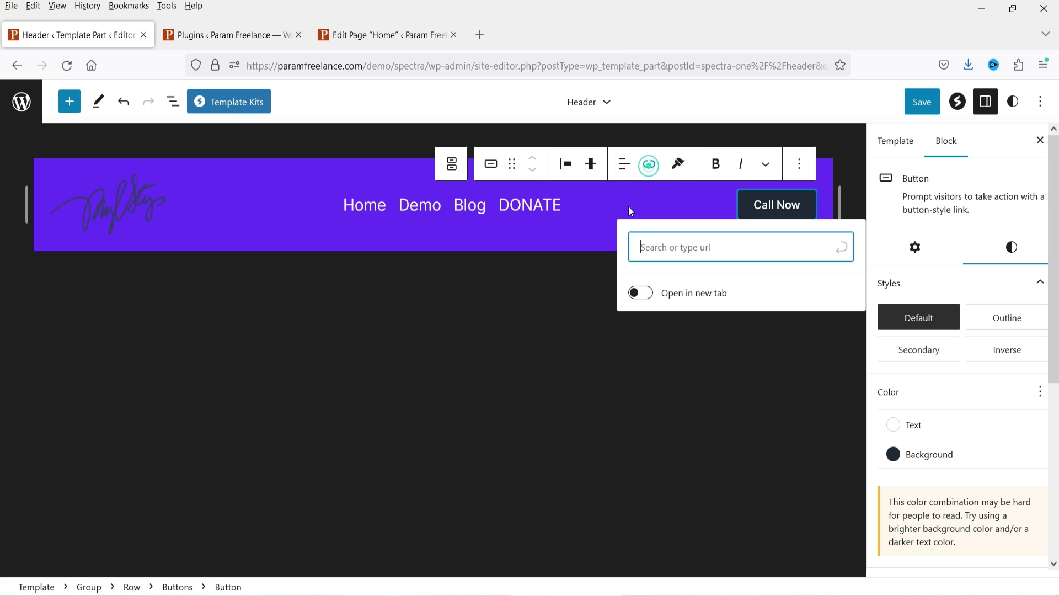
# Step: Link the Call Now button to the business phone number with a tel: link
pyautogui.write('tel')
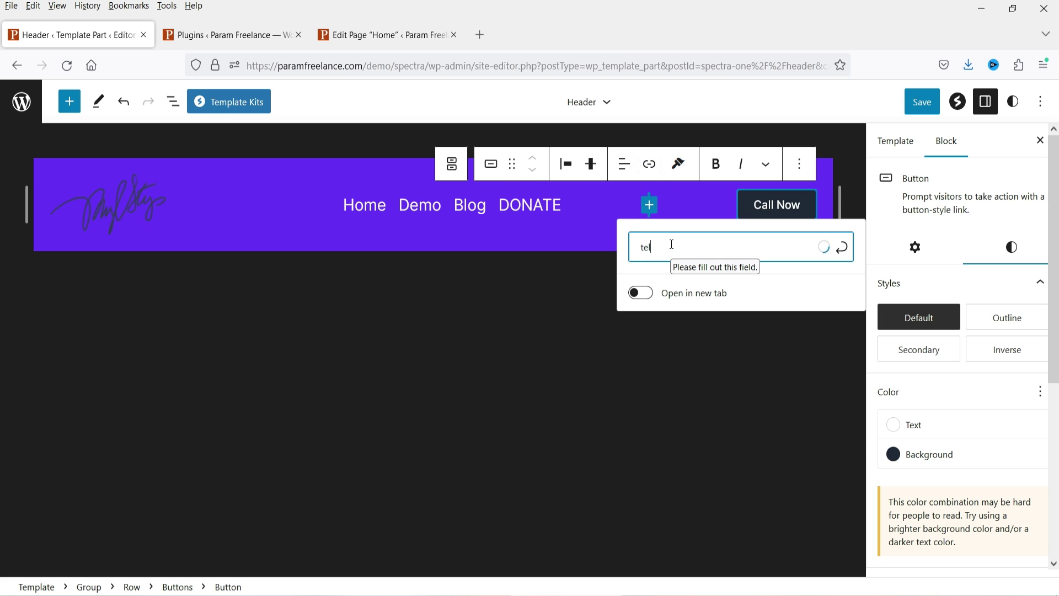
pyautogui.press('Return')
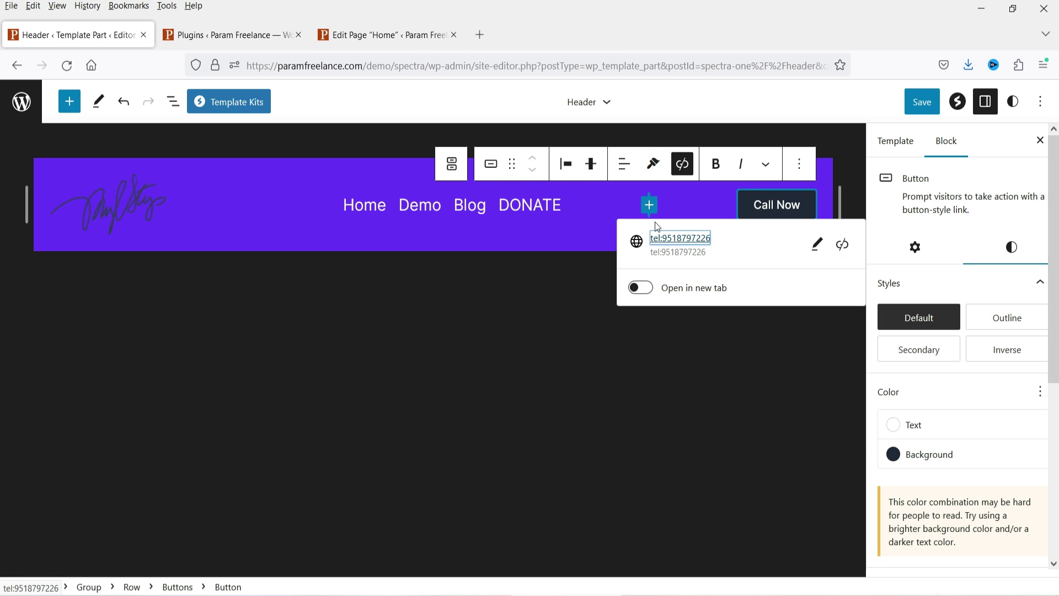
pyautogui.click(567, 226)
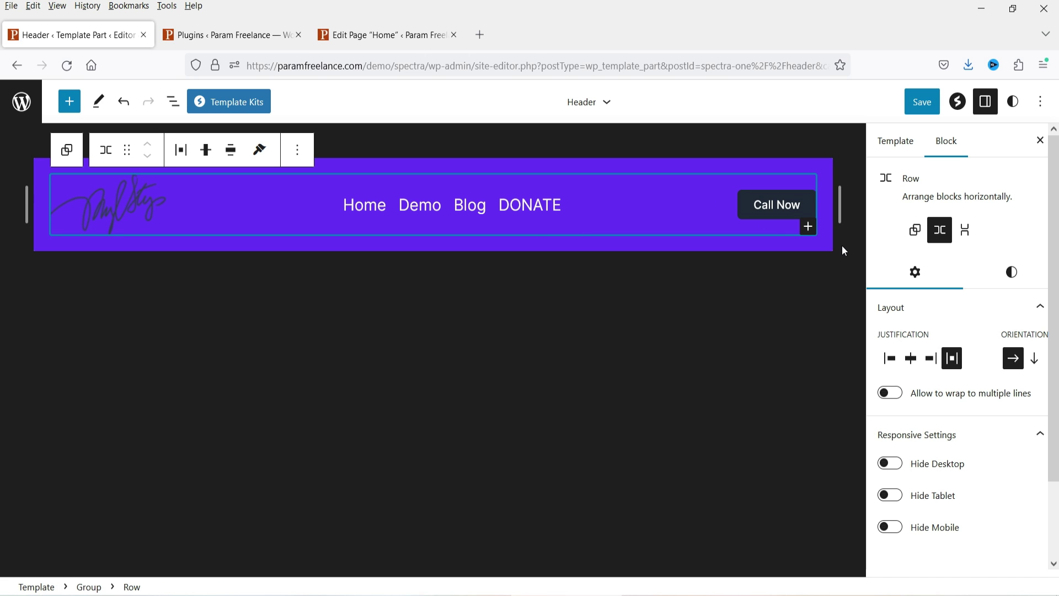
# Step: Hide the settings sidebar, deselect the header row and save the header template part
pyautogui.click(1039, 140)
pyautogui.click(580, 347)
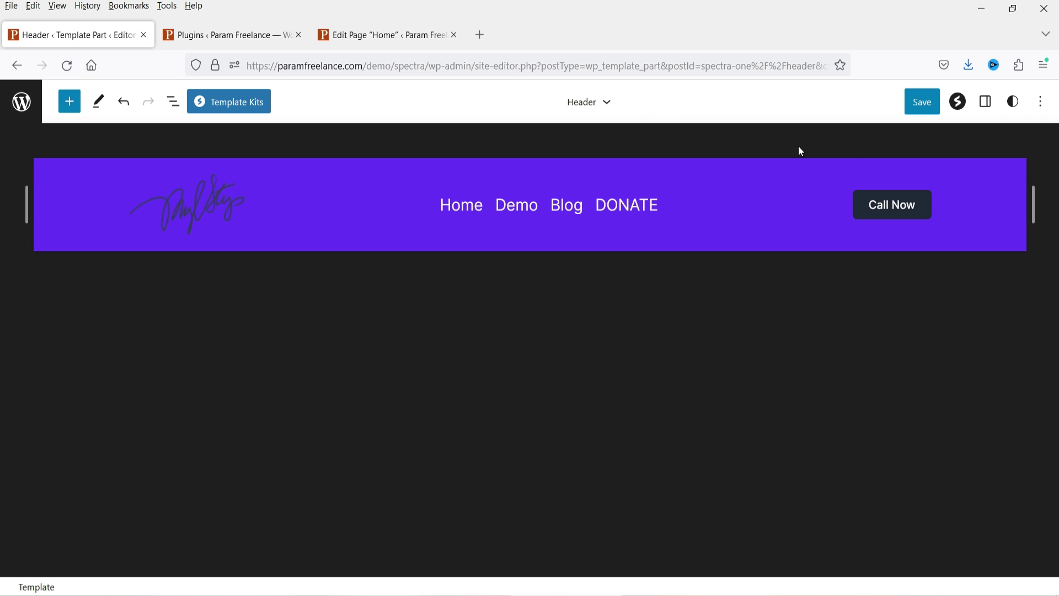
pyautogui.click(921, 104)
pyautogui.click(928, 102)
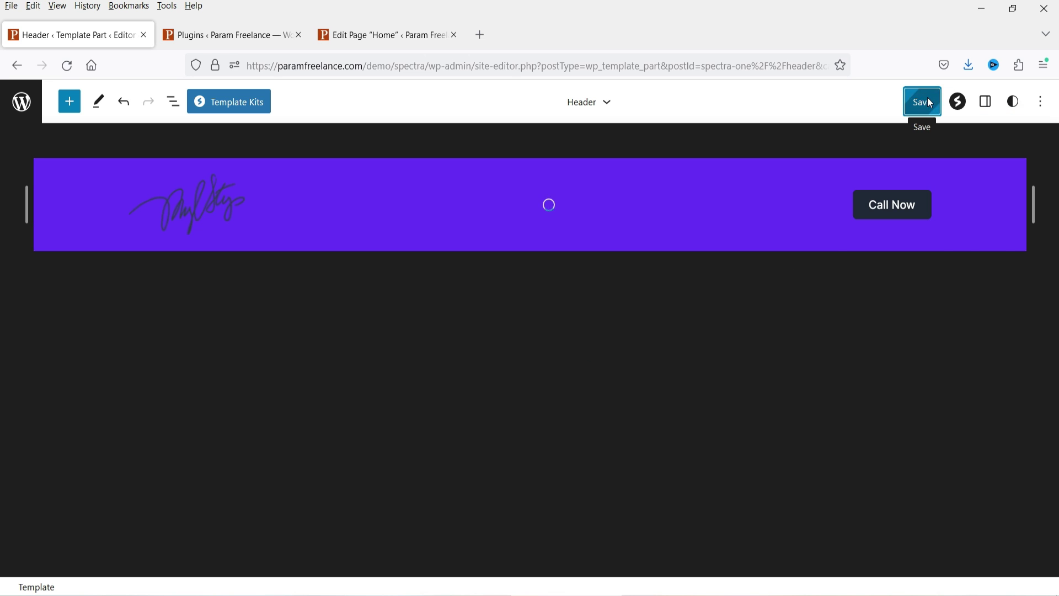
# Step: Enable Scroll To Top in Spectra's global settings, then bring up the site Styles panel
pyautogui.click(958, 102)
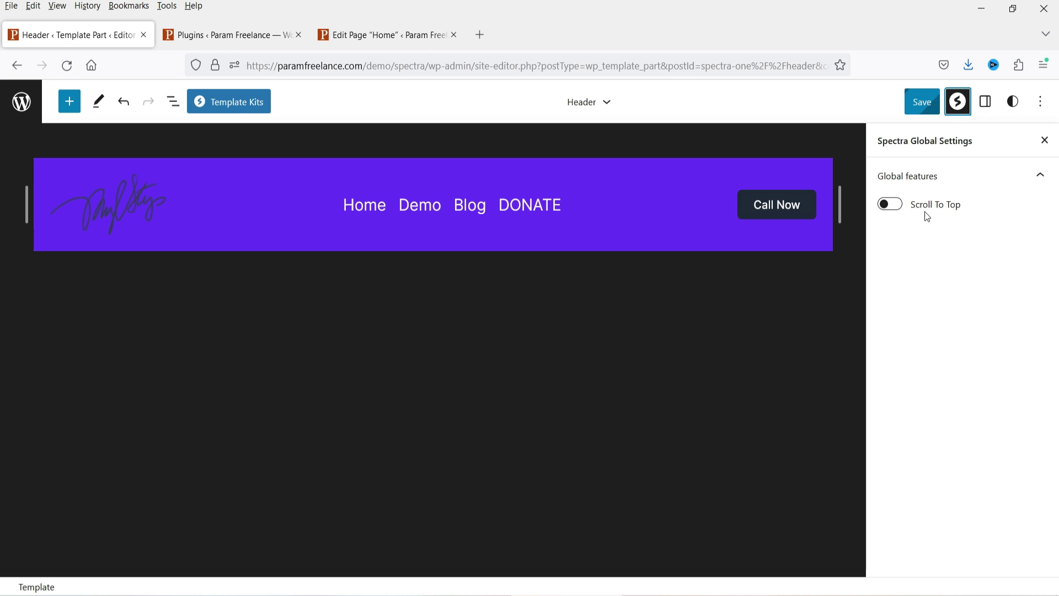
pyautogui.click(890, 207)
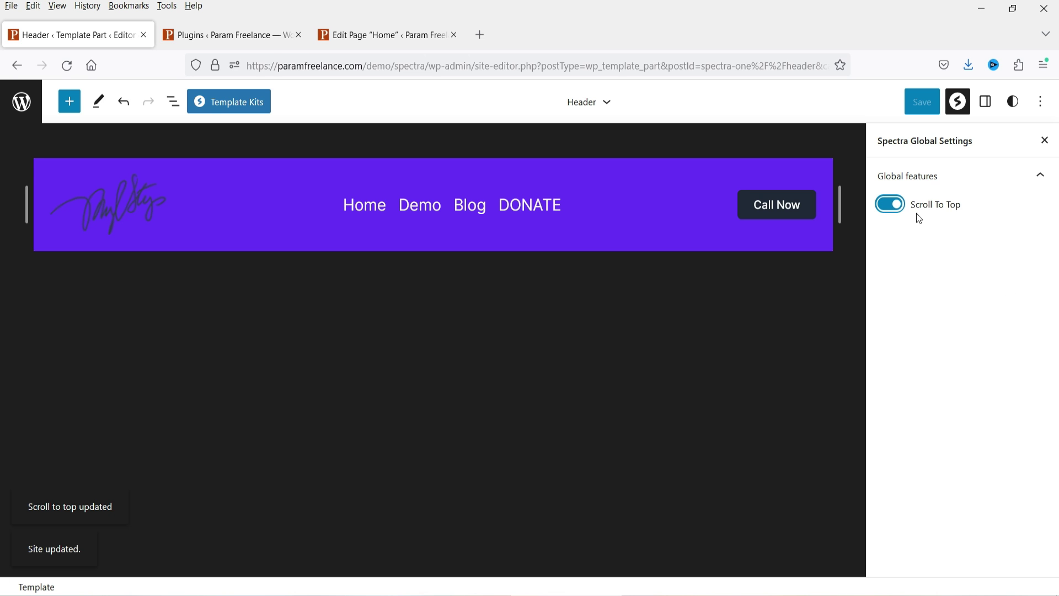
pyautogui.click(986, 110)
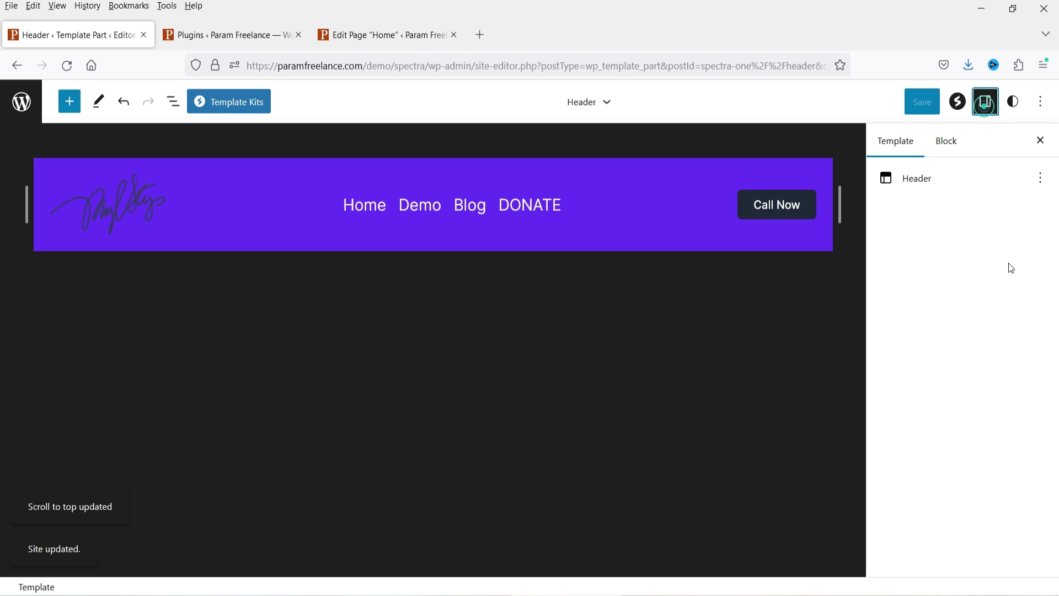
pyautogui.click(1014, 103)
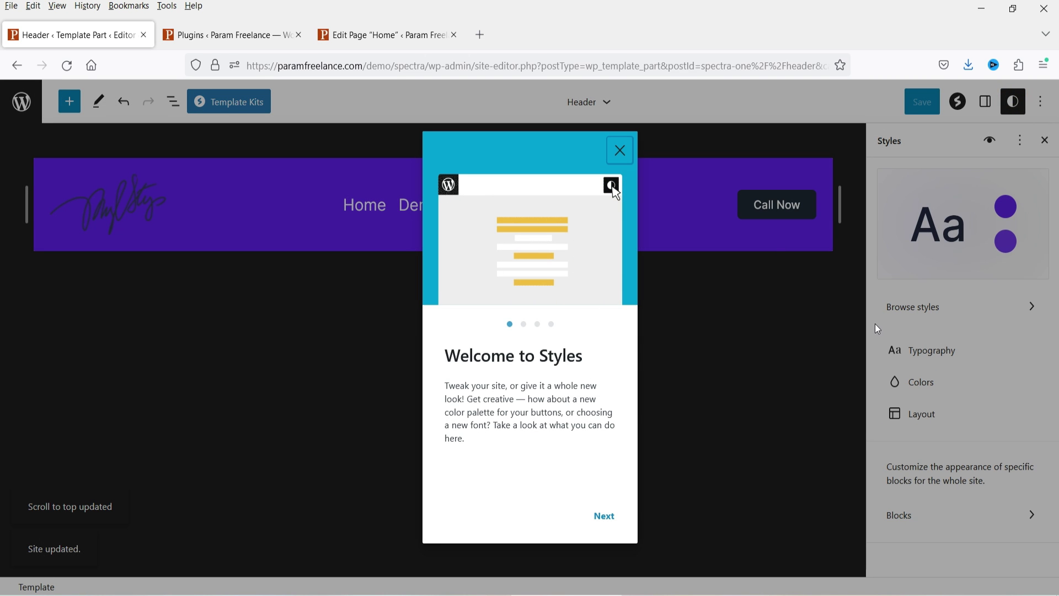
# Step: Preview the Aquamarine and a dark green style variation, revert to Default, and close Styles
pyautogui.click(619, 151)
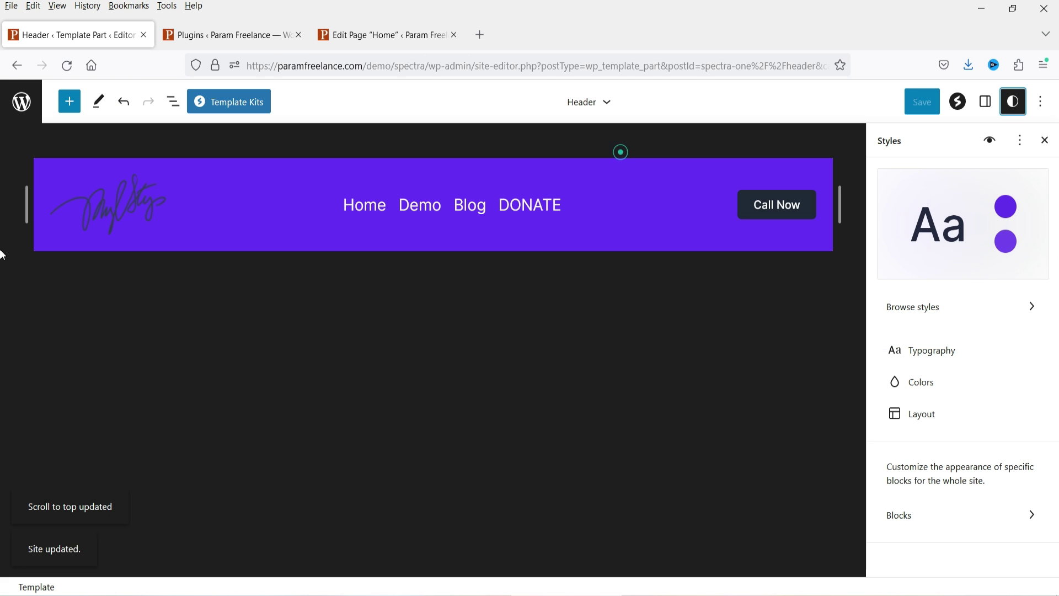
pyautogui.click(927, 304)
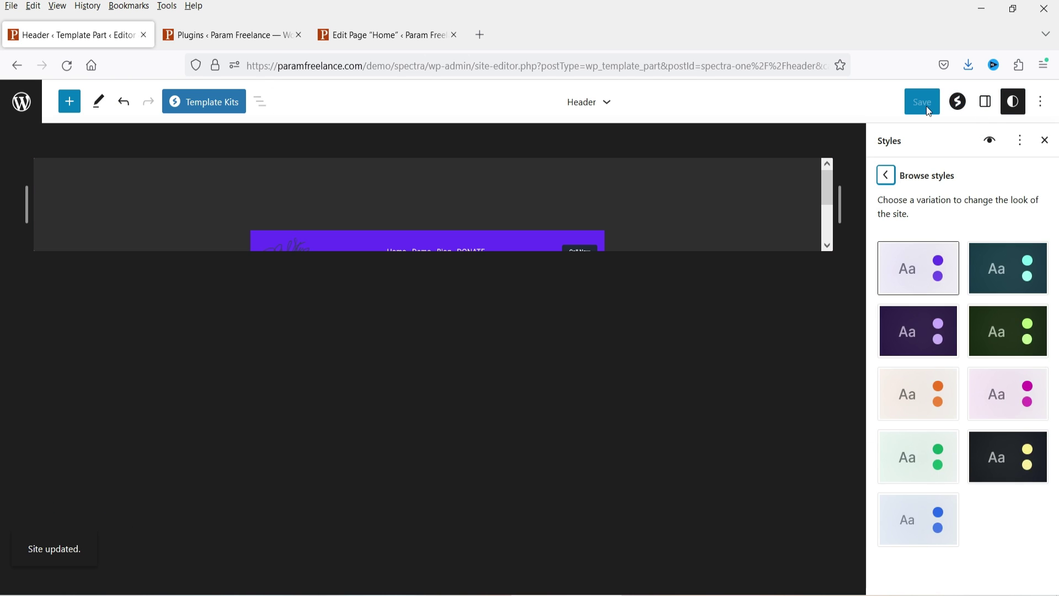
pyautogui.click(1015, 111)
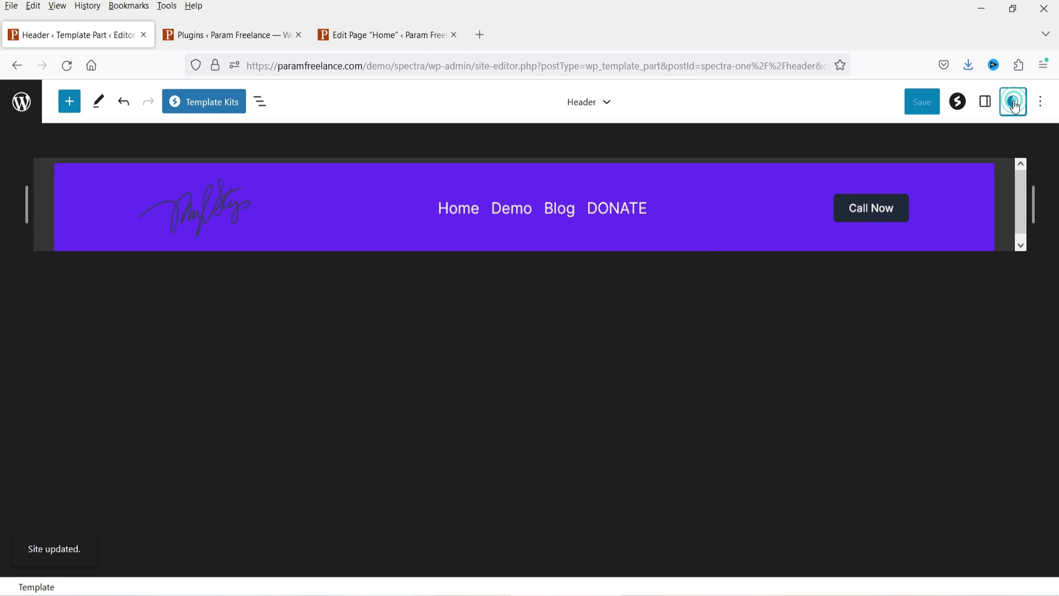
pyautogui.click(1018, 110)
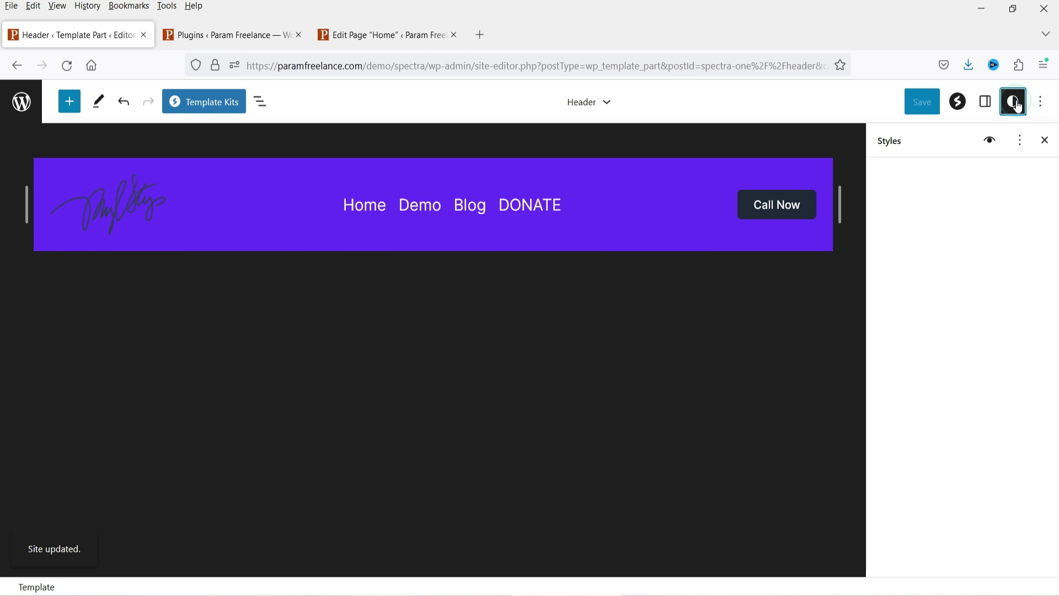
pyautogui.click(954, 307)
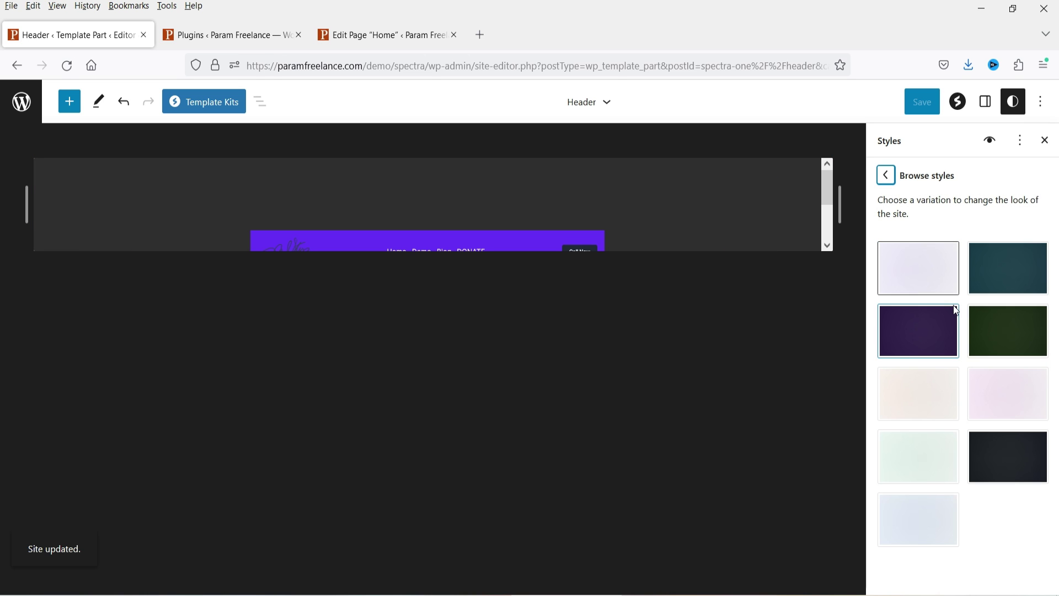
pyautogui.scroll(-2, 710, 213)
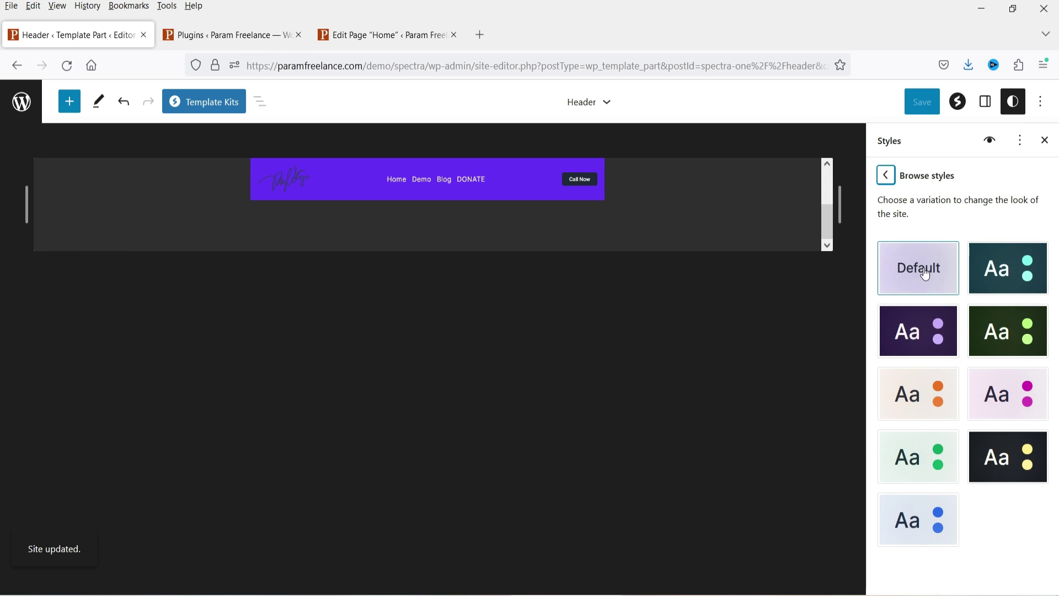
pyautogui.click(1014, 284)
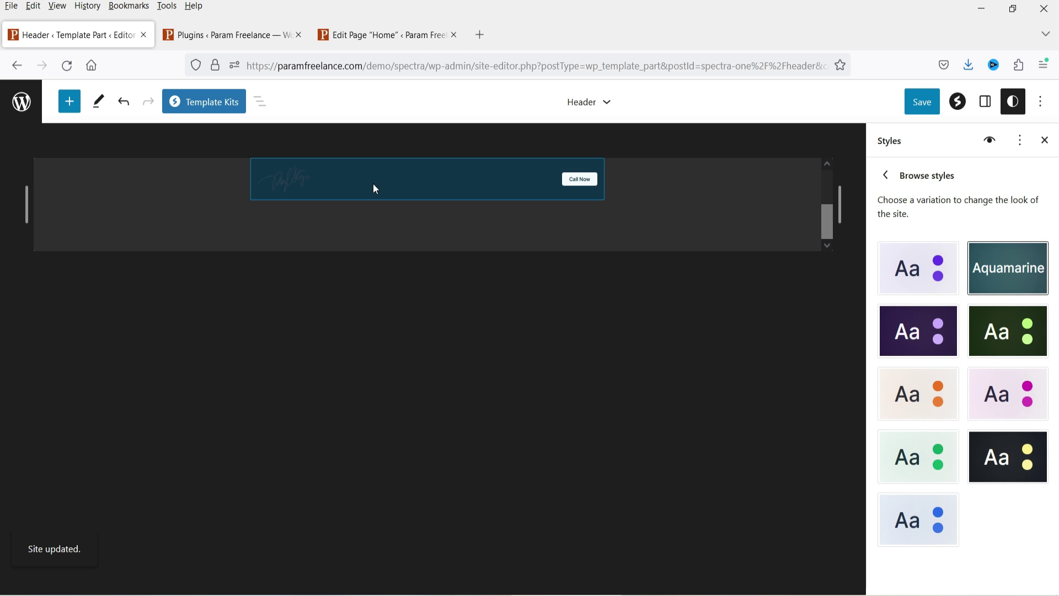
pyautogui.click(1004, 336)
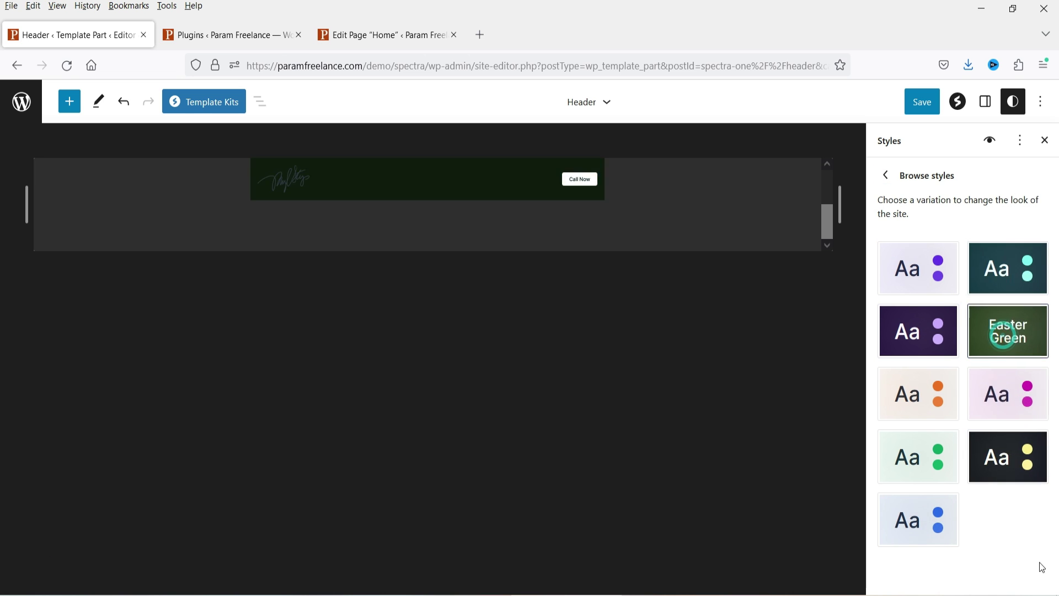
pyautogui.click(911, 281)
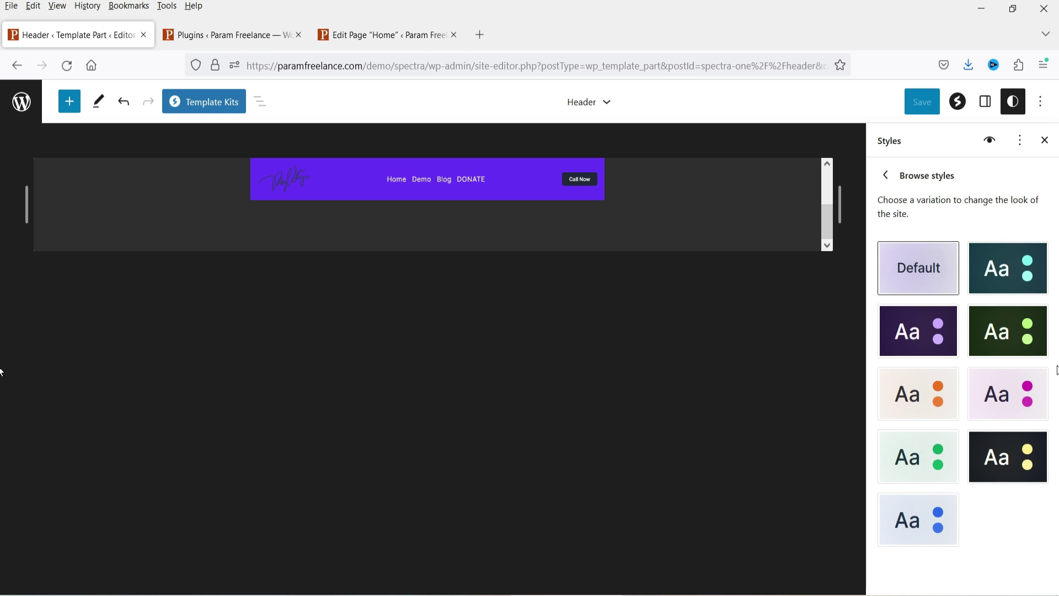
pyautogui.click(1044, 141)
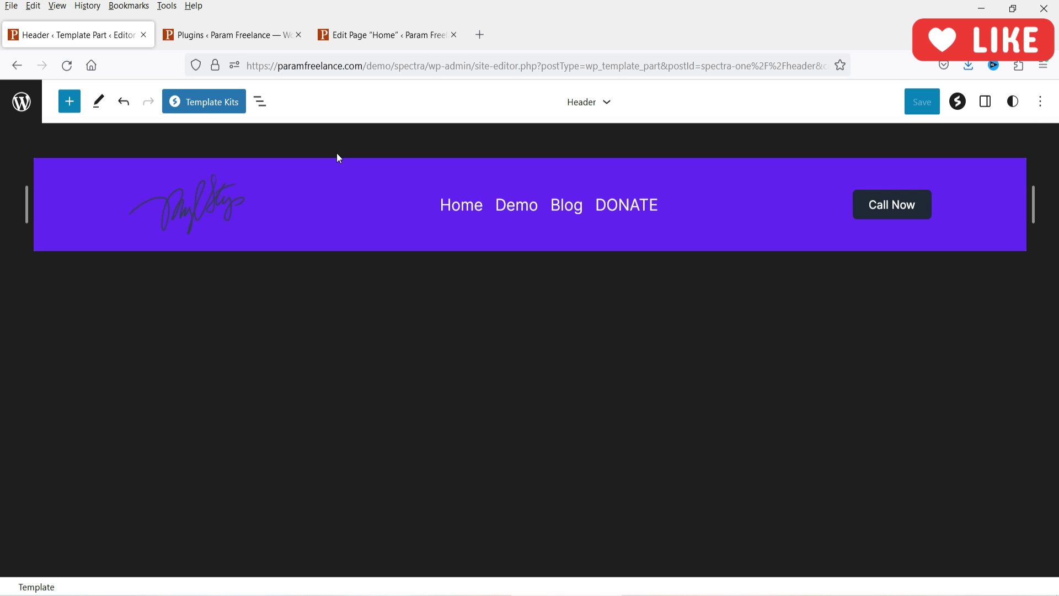
# Step: Set the template part area to Footer, then open Footer from Manage all template parts
pyautogui.click(606, 104)
pyautogui.click(608, 109)
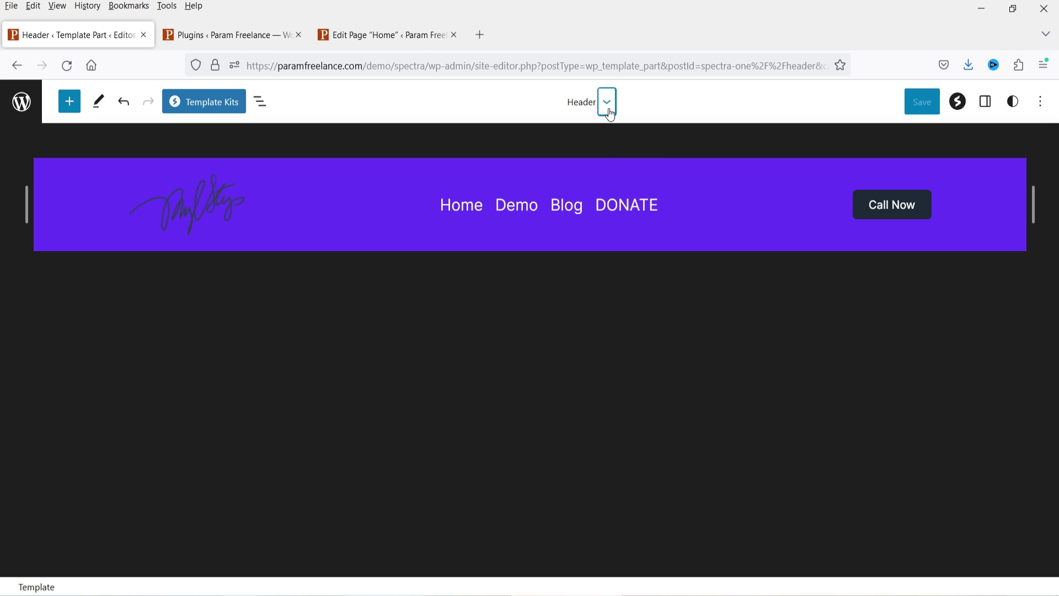
pyautogui.click(608, 108)
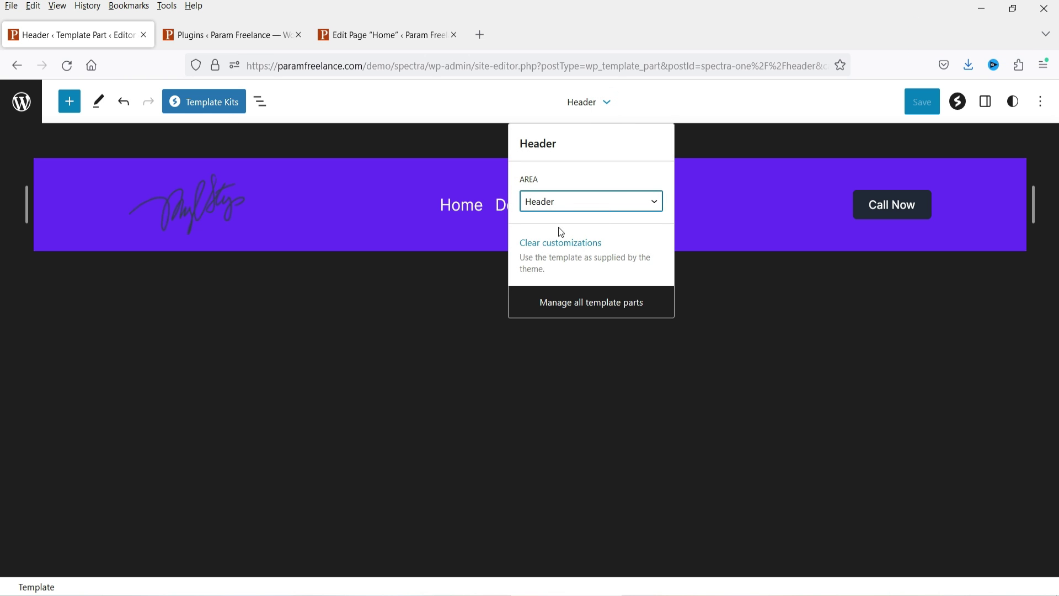
pyautogui.click(565, 209)
pyautogui.click(573, 260)
pyautogui.click(598, 311)
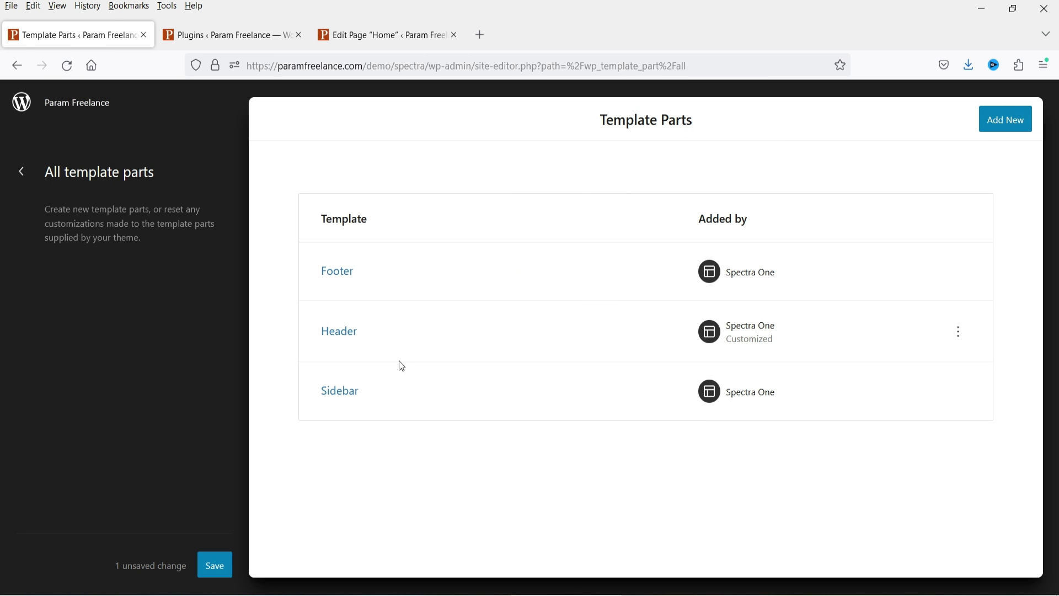
pyautogui.click(339, 272)
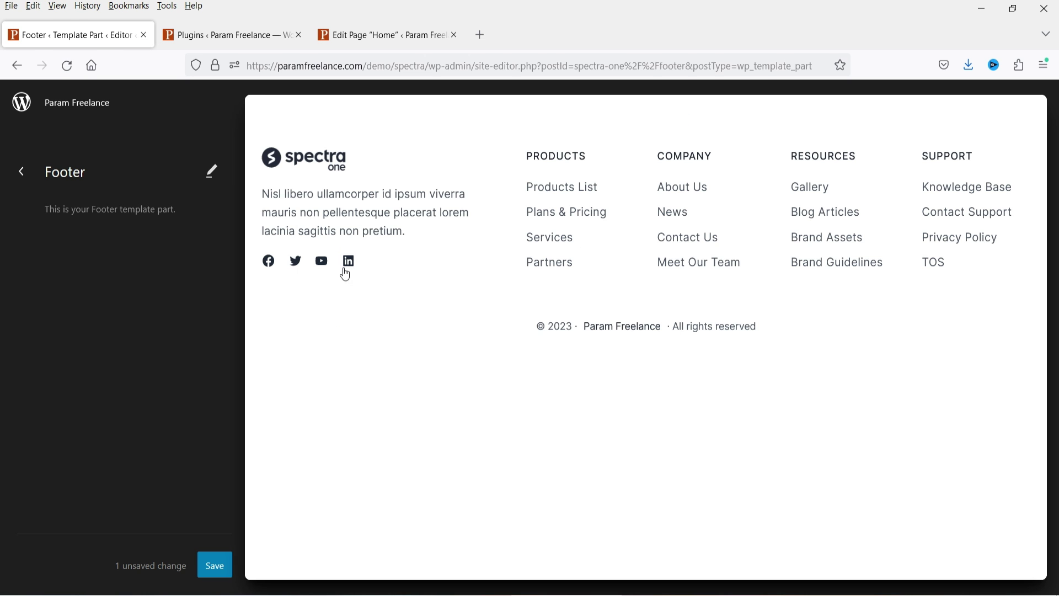
# Step: Replace the footer's Spectra logo with the signature image from the Media Library
pyautogui.click(839, 451)
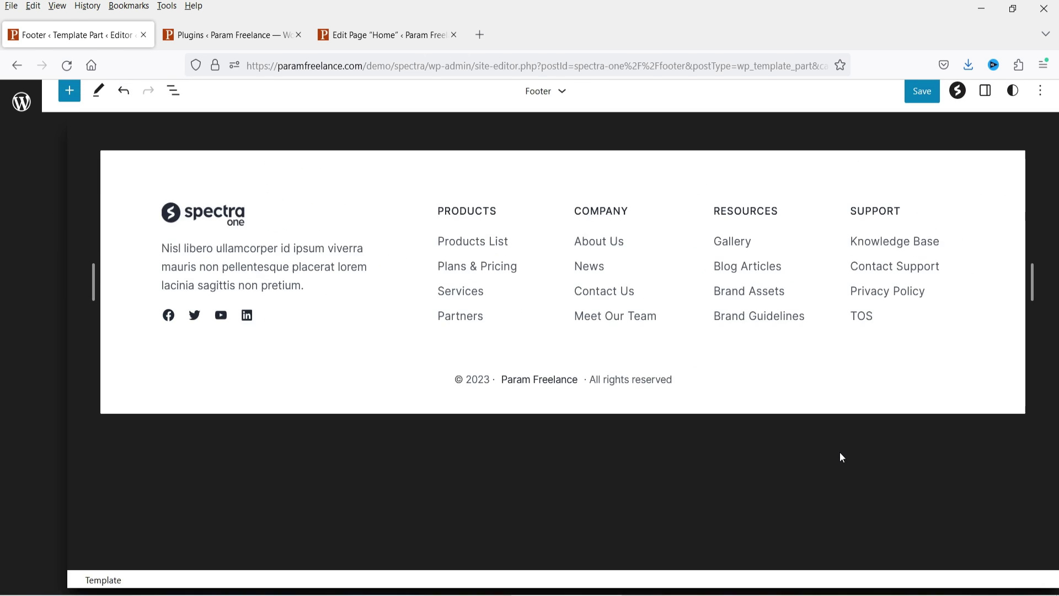
pyautogui.click(297, 227)
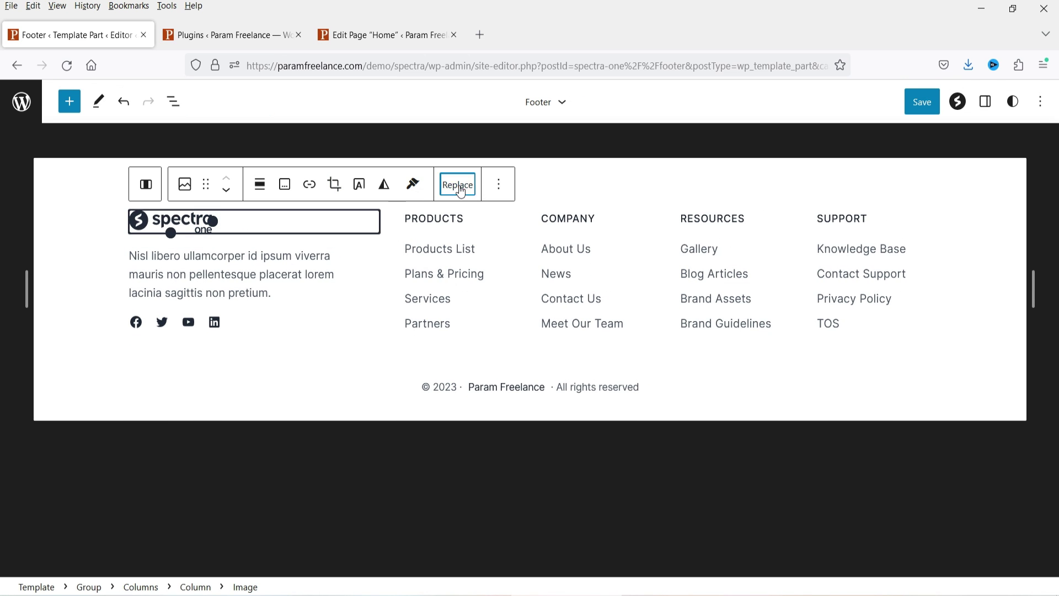
pyautogui.click(465, 193)
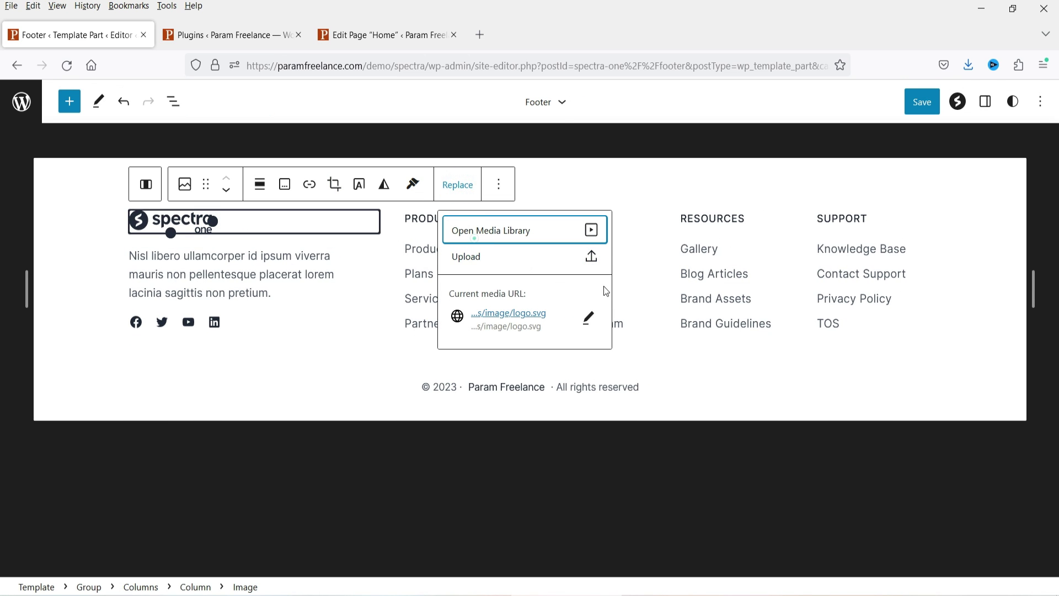
pyautogui.press('Return')
pyautogui.scroll(-3, 469, 296)
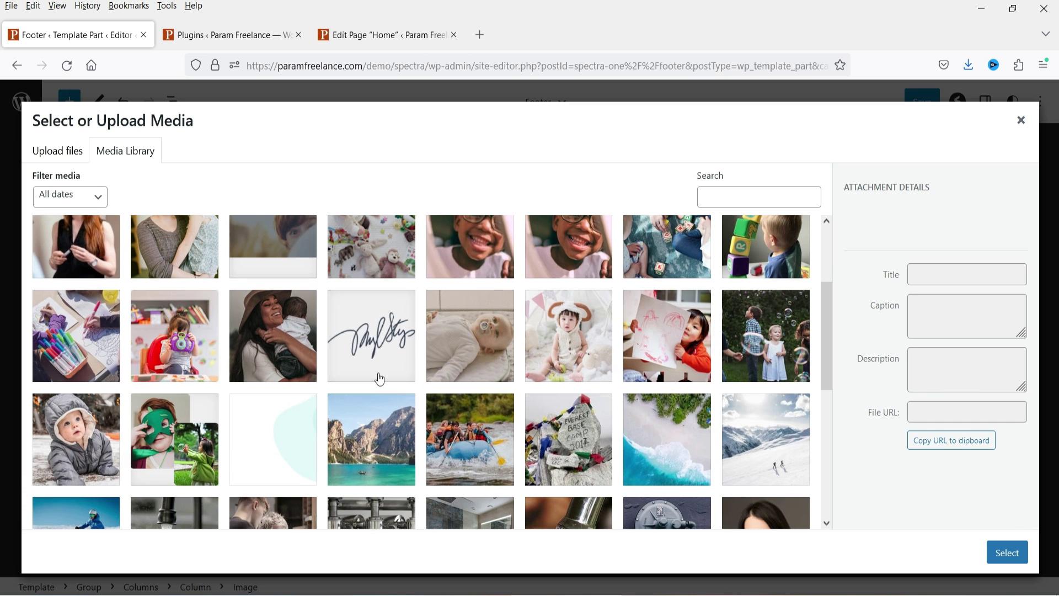
pyautogui.click(380, 358)
pyautogui.press('Return')
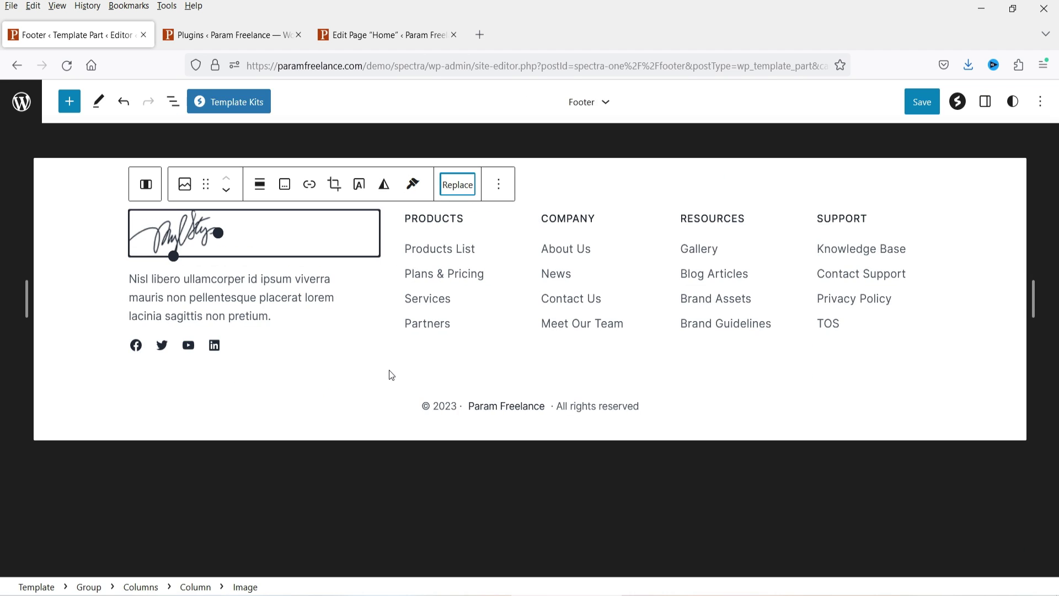
# Step: Review the footer description, social icons and PRODUCTS column links and their settings
pyautogui.click(223, 283)
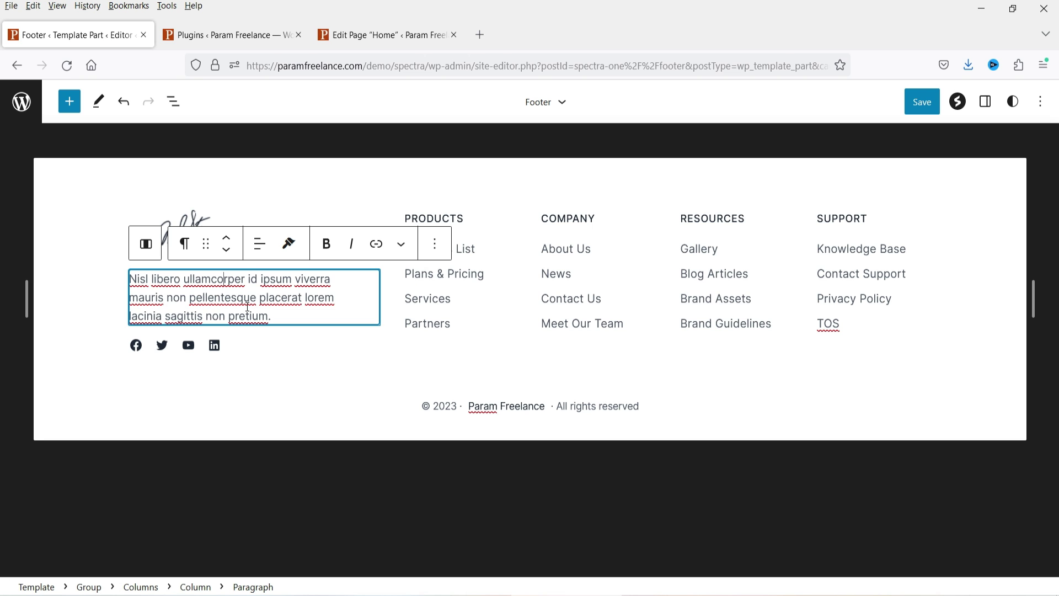
pyautogui.tripleClick(248, 307)
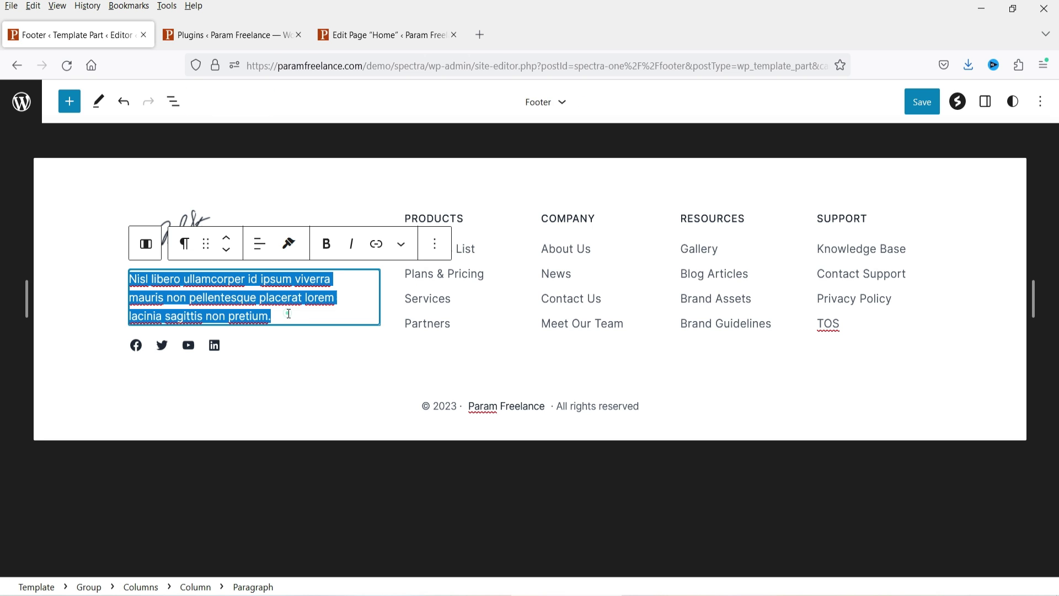
pyautogui.click(241, 346)
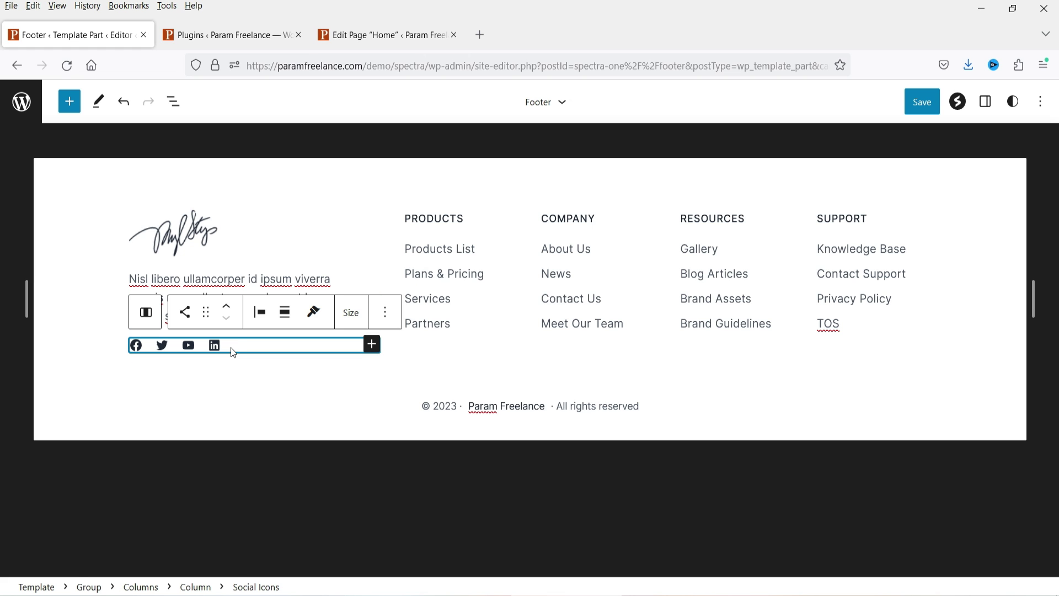
pyautogui.click(231, 345)
pyautogui.click(451, 220)
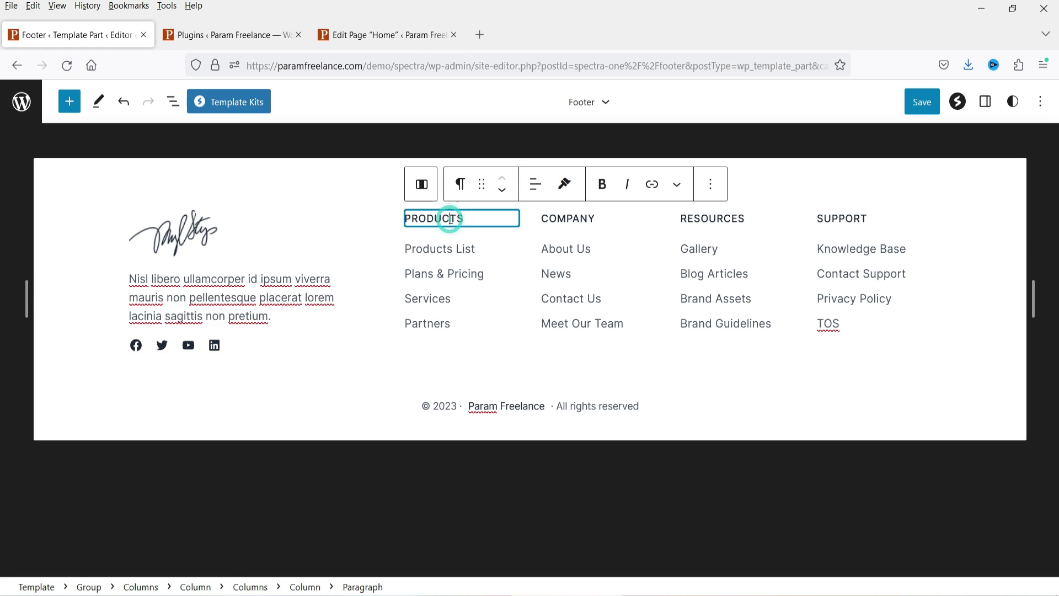
pyautogui.click(449, 255)
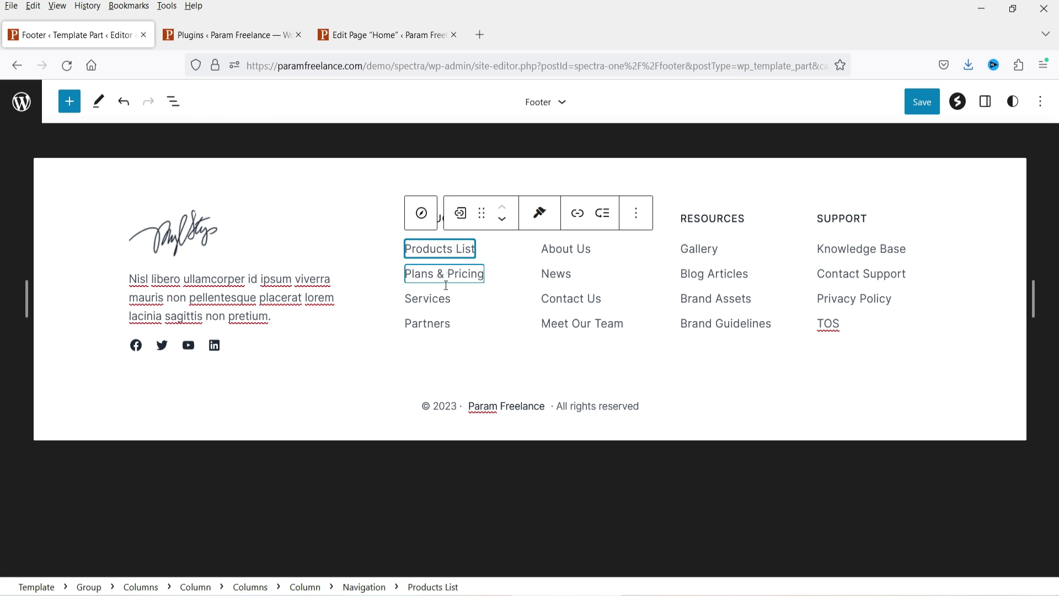
pyautogui.click(446, 274)
pyautogui.click(443, 296)
pyautogui.click(441, 327)
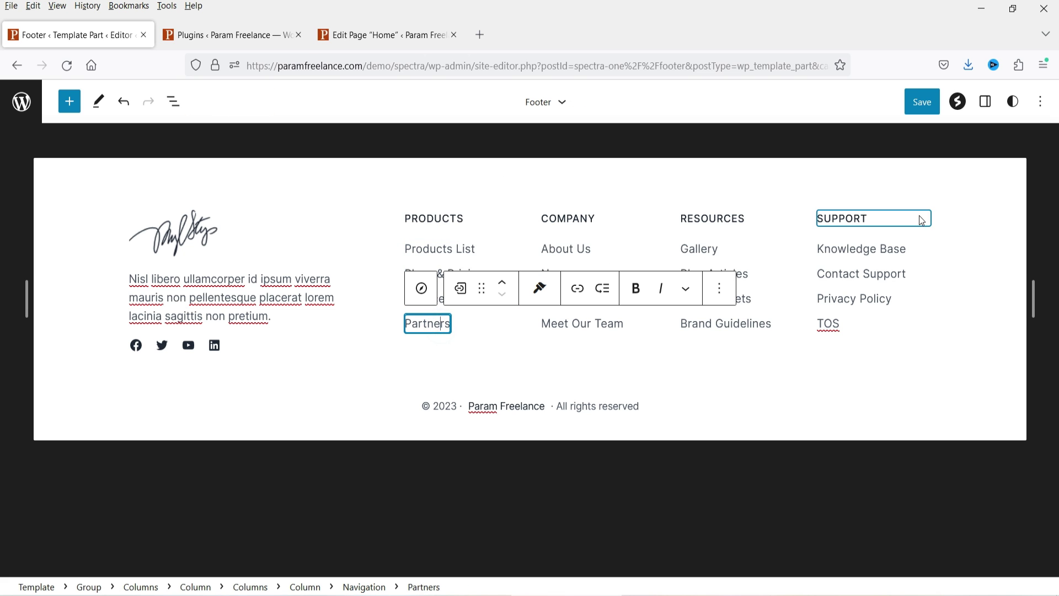
pyautogui.click(454, 251)
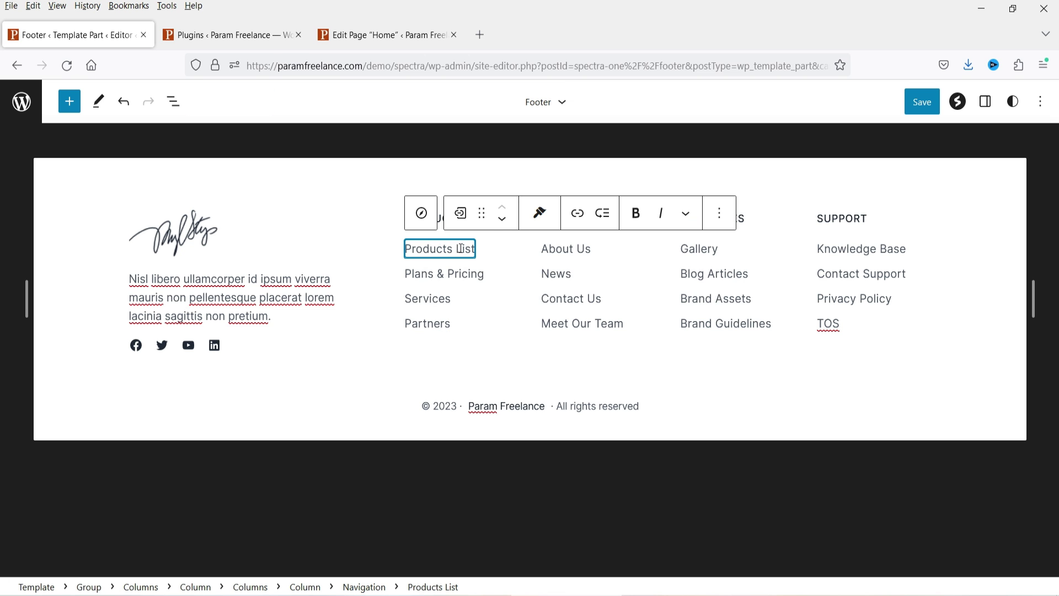
pyautogui.click(985, 100)
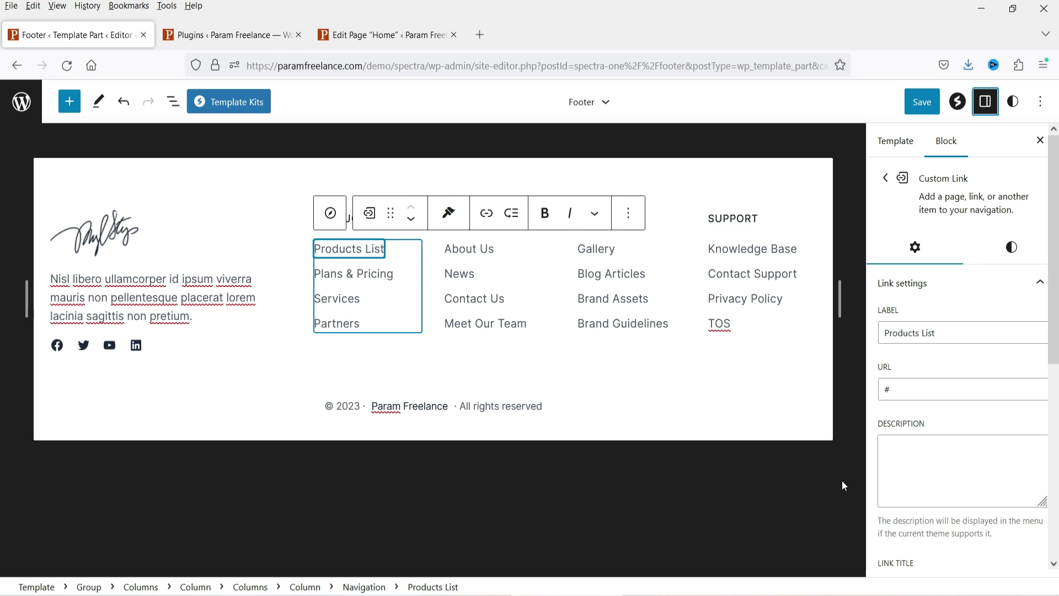
pyautogui.scroll(-5, 939, 292)
pyautogui.scroll(5, 964, 355)
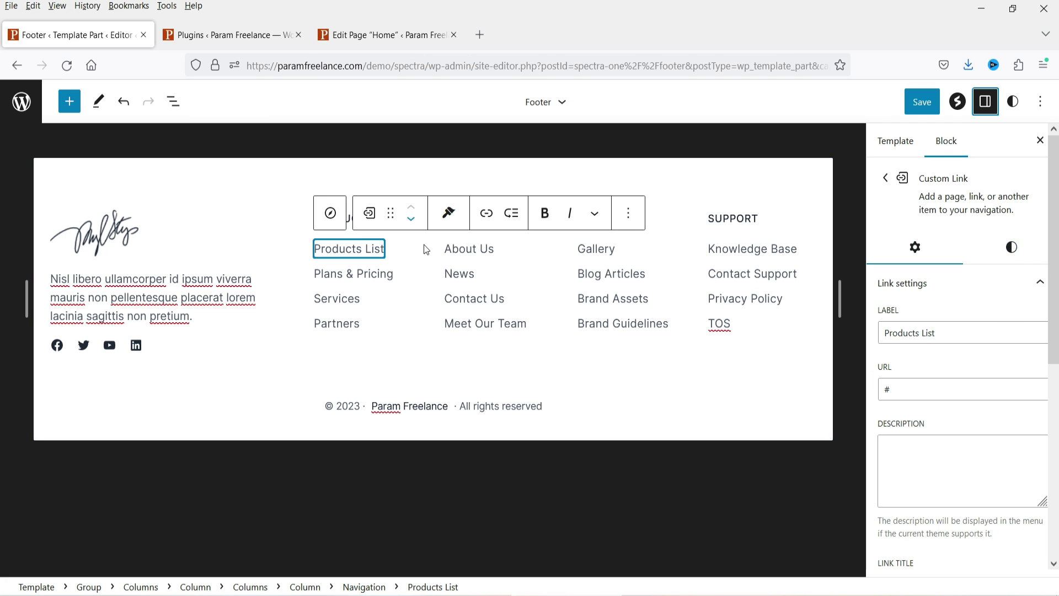
# Step: Review the SUPPORT and RESOURCES columns, the Gallery link and the copyright line
pyautogui.click(728, 222)
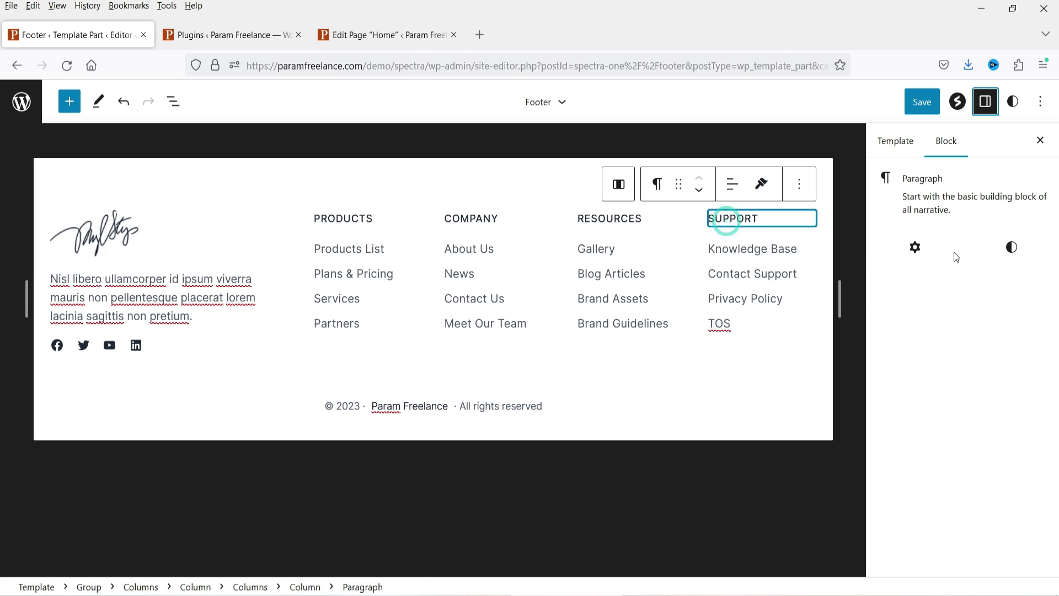
pyautogui.click(604, 221)
pyautogui.click(611, 250)
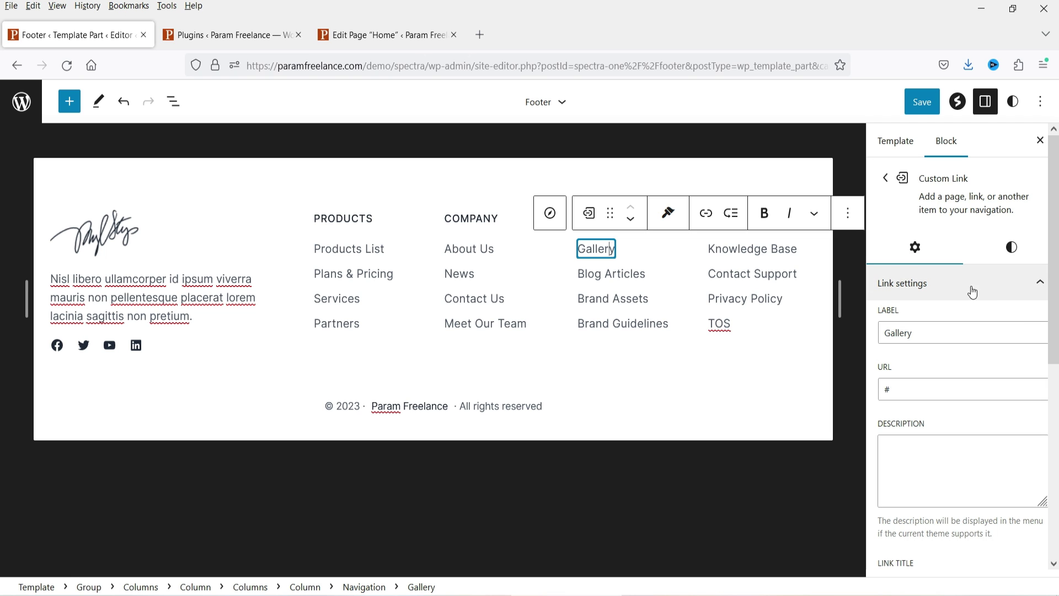
pyautogui.click(371, 407)
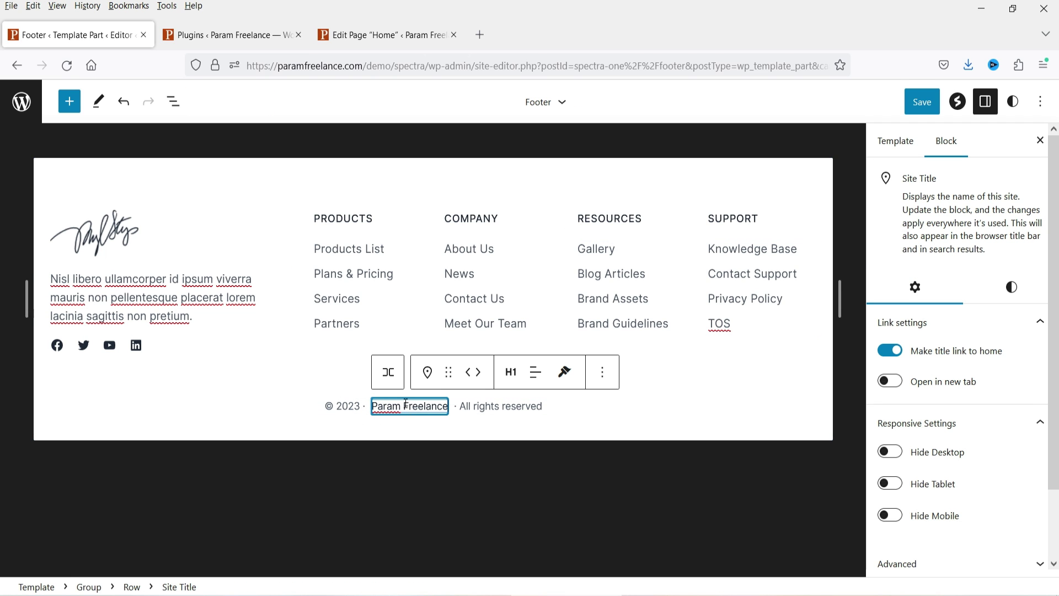
pyautogui.tripleClick(404, 405)
pyautogui.click(521, 404)
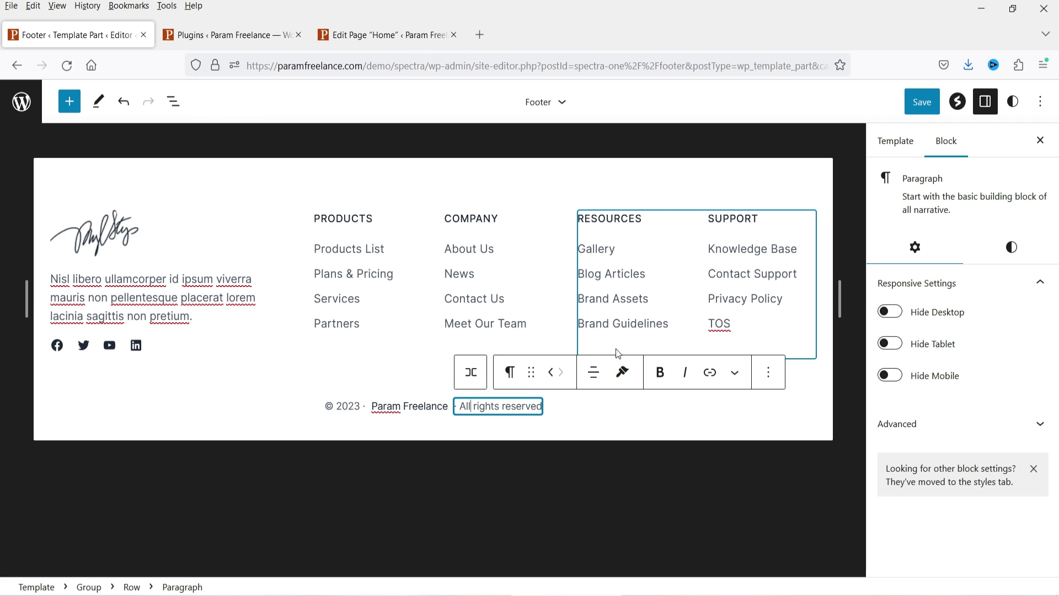
# Step: Save the updated footer template part
pyautogui.click(920, 102)
pyautogui.click(919, 105)
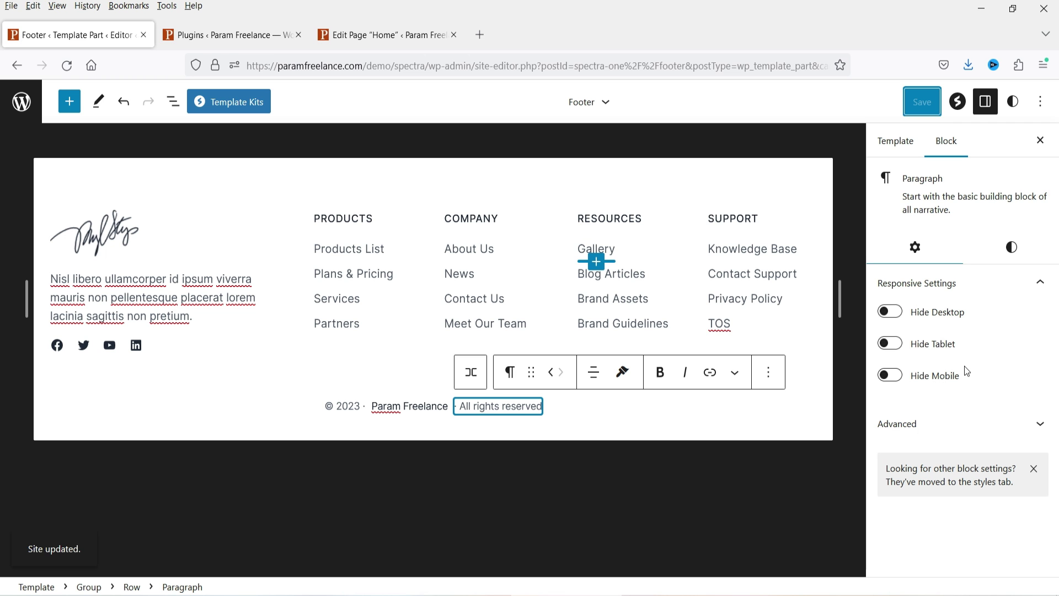
pyautogui.click(244, 112)
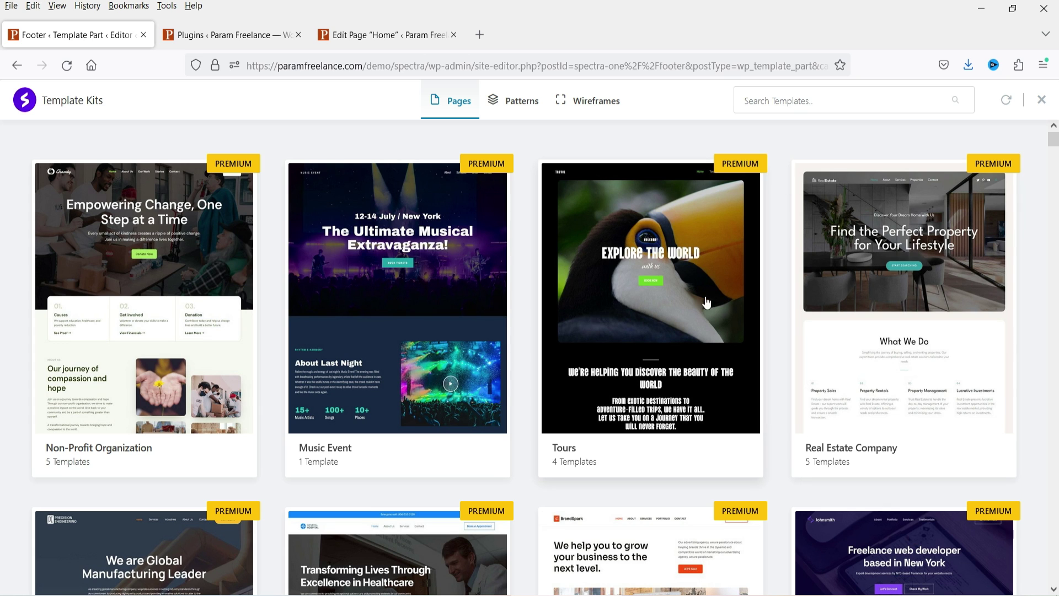
# Step: Scroll through the Pages template grid and open the Pharmaceutical Company kit
pyautogui.scroll(-10, 822, 323)
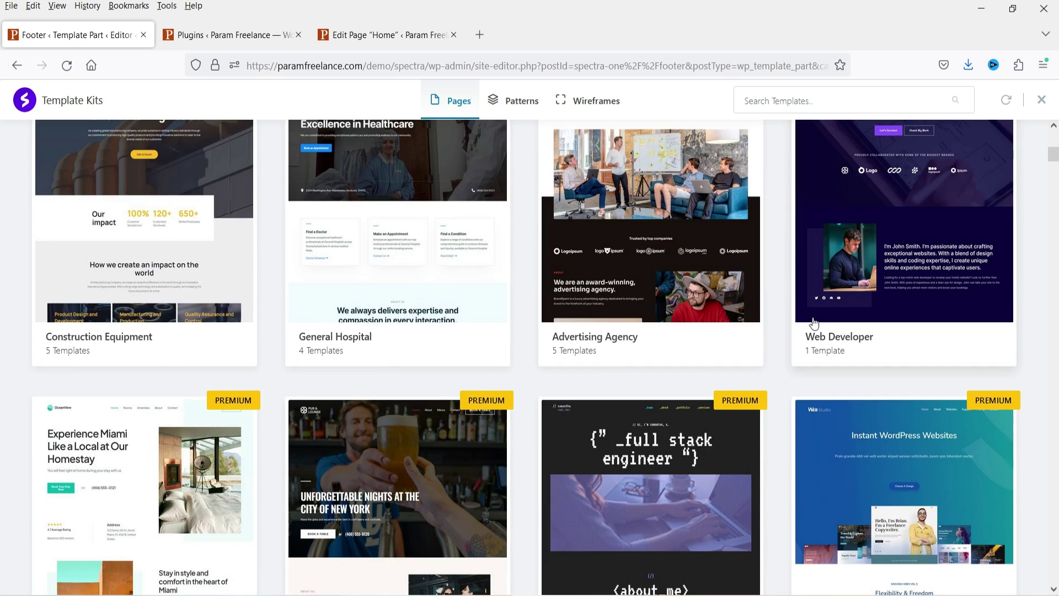
pyautogui.scroll(-7, 814, 317)
pyautogui.scroll(-15, 775, 276)
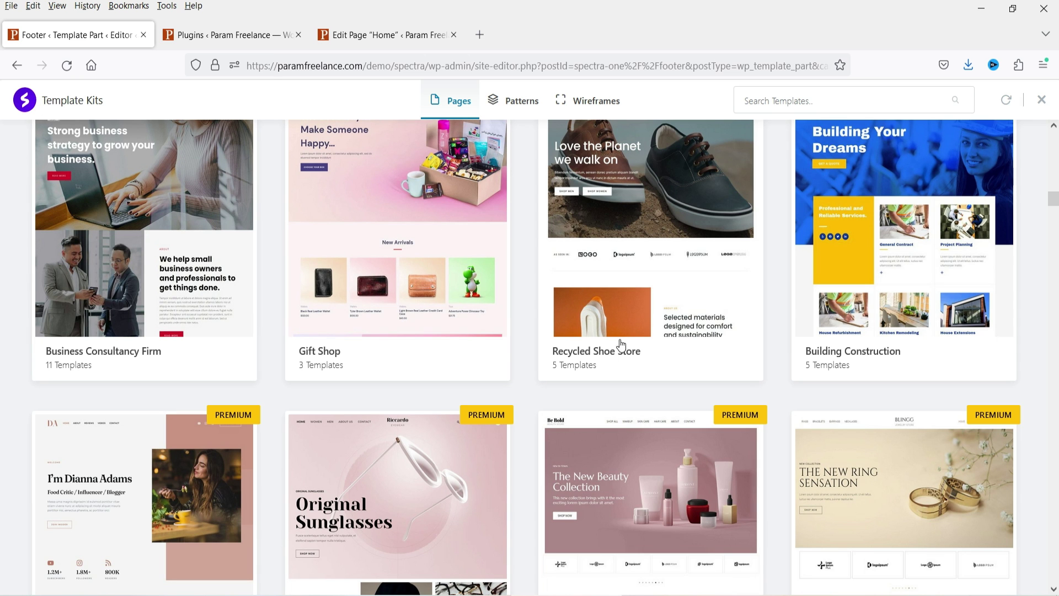
pyautogui.scroll(-15, 640, 351)
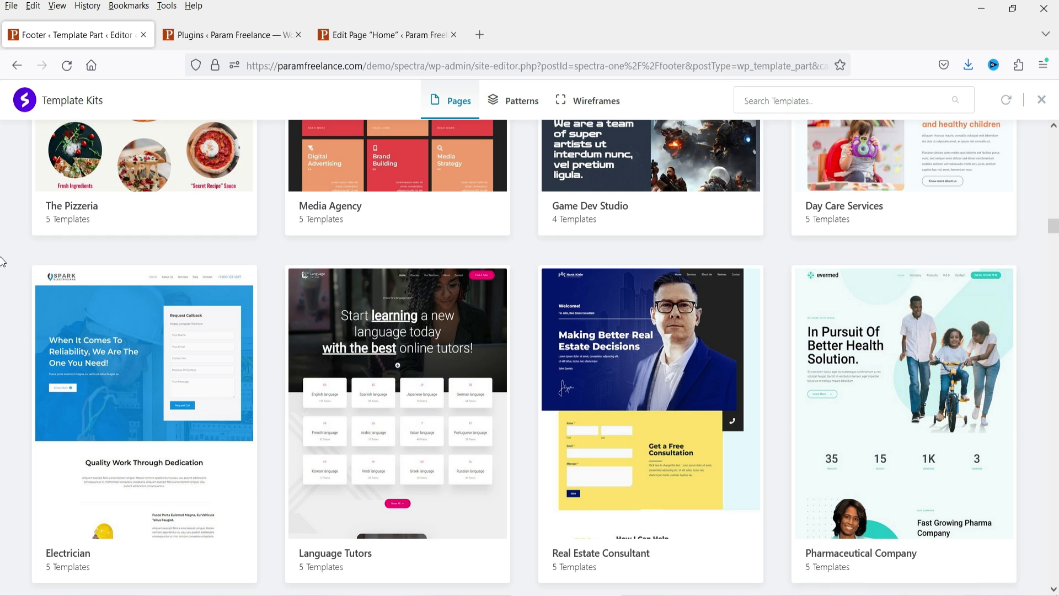
pyautogui.scroll(-4, 981, 270)
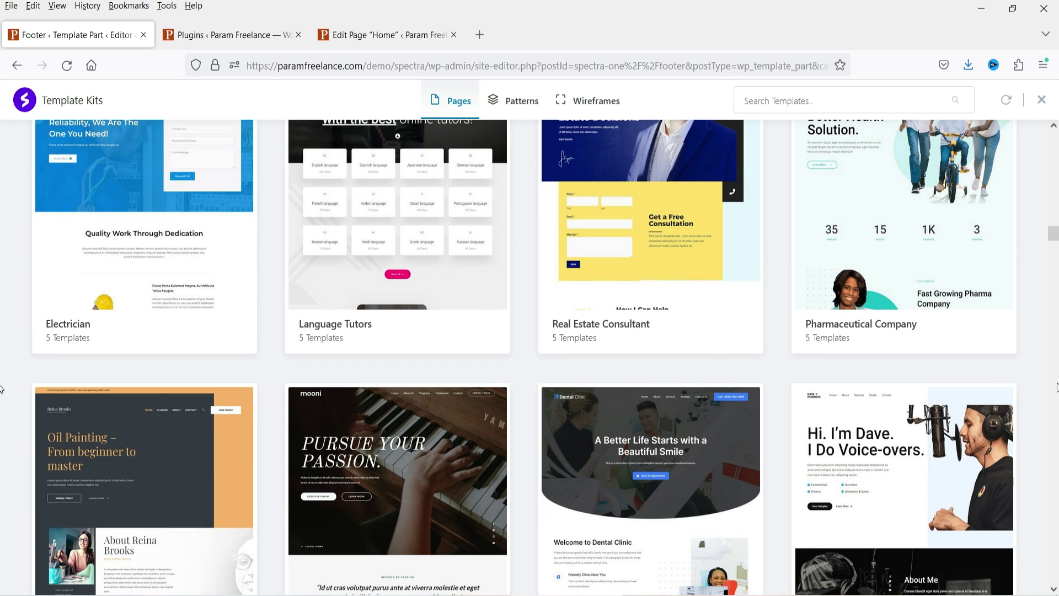
pyautogui.scroll(4, 937, 353)
pyautogui.scroll(-5, 915, 403)
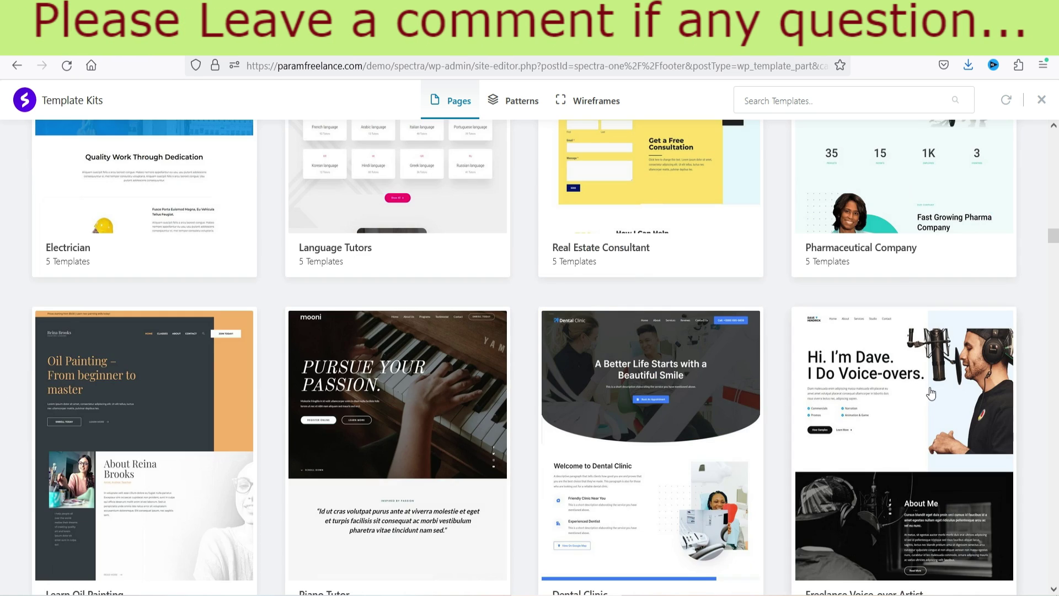
pyautogui.scroll(5, 930, 390)
pyautogui.scroll(-4, 899, 389)
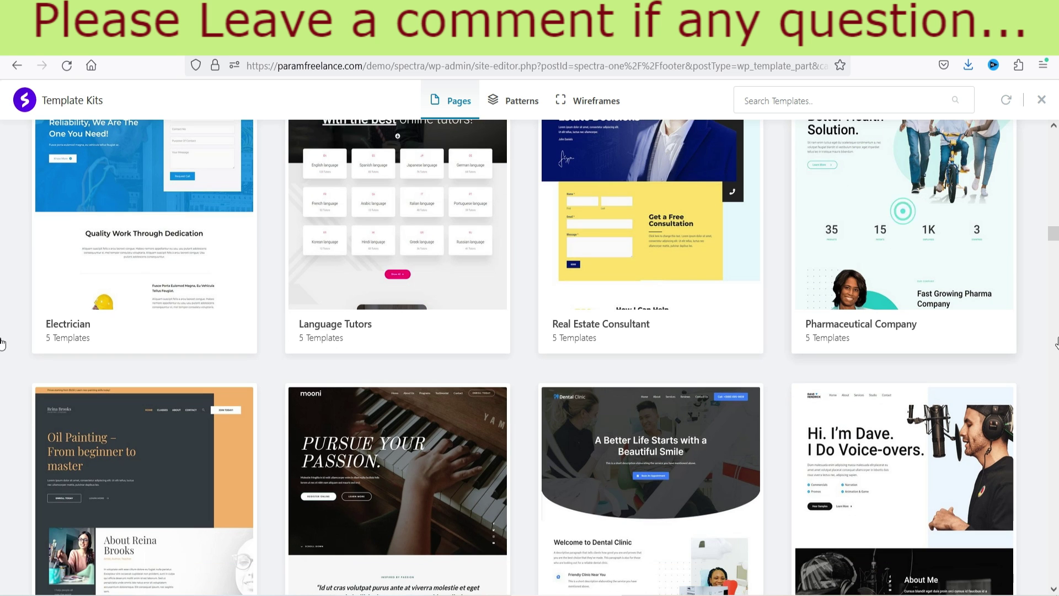
pyautogui.scroll(4, 937, 273)
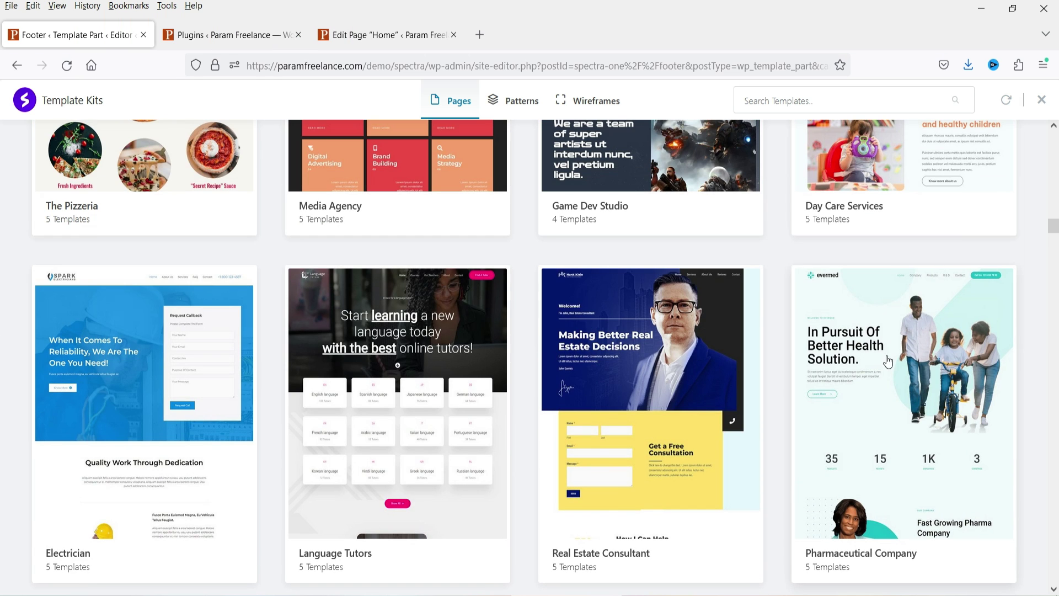
pyautogui.click(888, 363)
# Step: Preview the kit's Contact page template, return to the kit grid and close the library
pyautogui.click(896, 368)
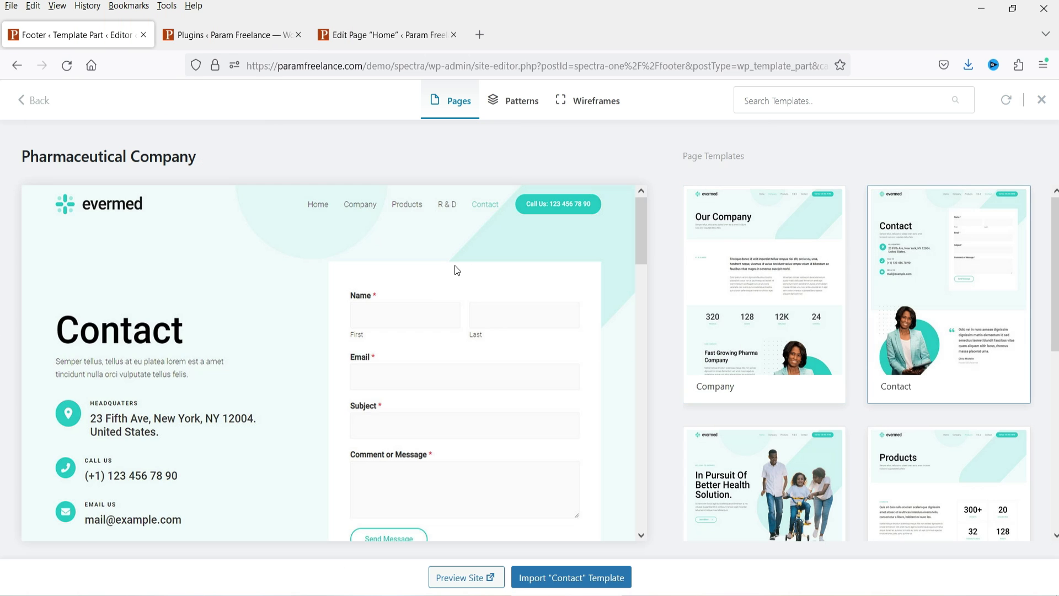
pyautogui.scroll(-10, 416, 276)
pyautogui.scroll(6, 496, 304)
pyautogui.scroll(-7, 864, 318)
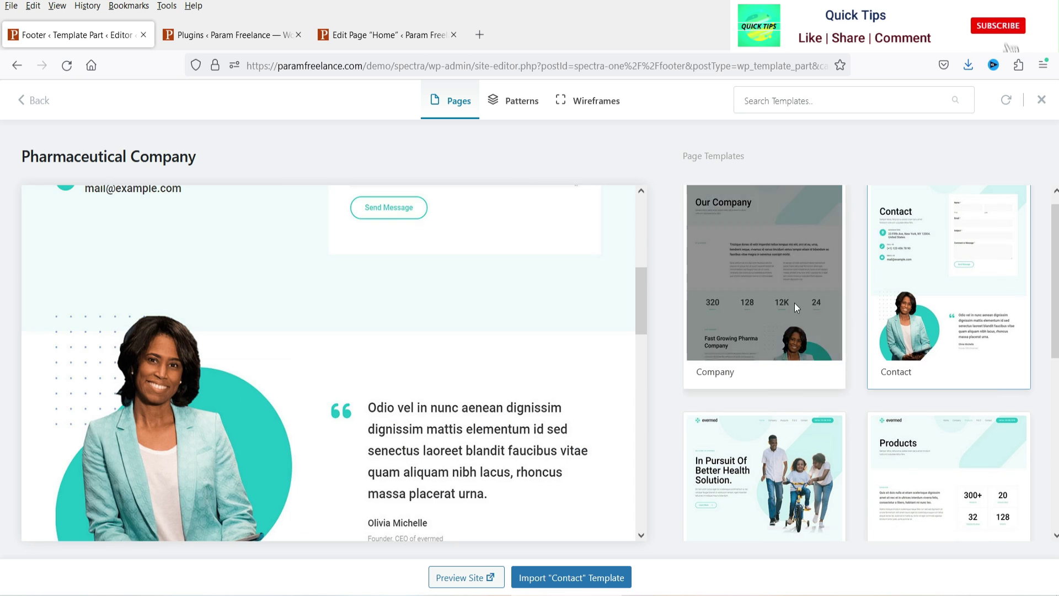
pyautogui.scroll(3, 951, 448)
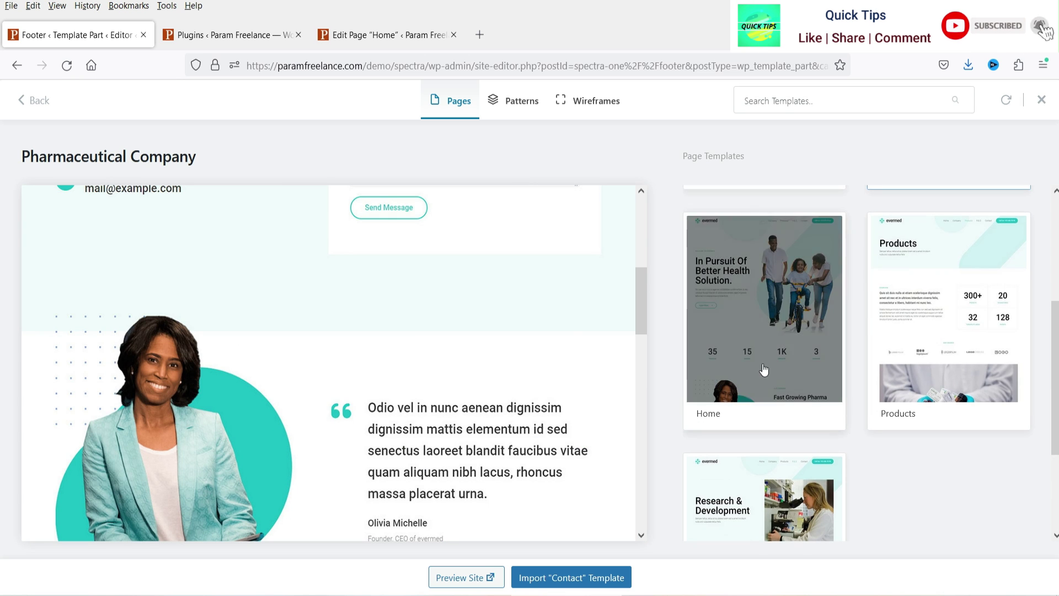
pyautogui.scroll(-3, 810, 466)
pyautogui.scroll(6, 936, 446)
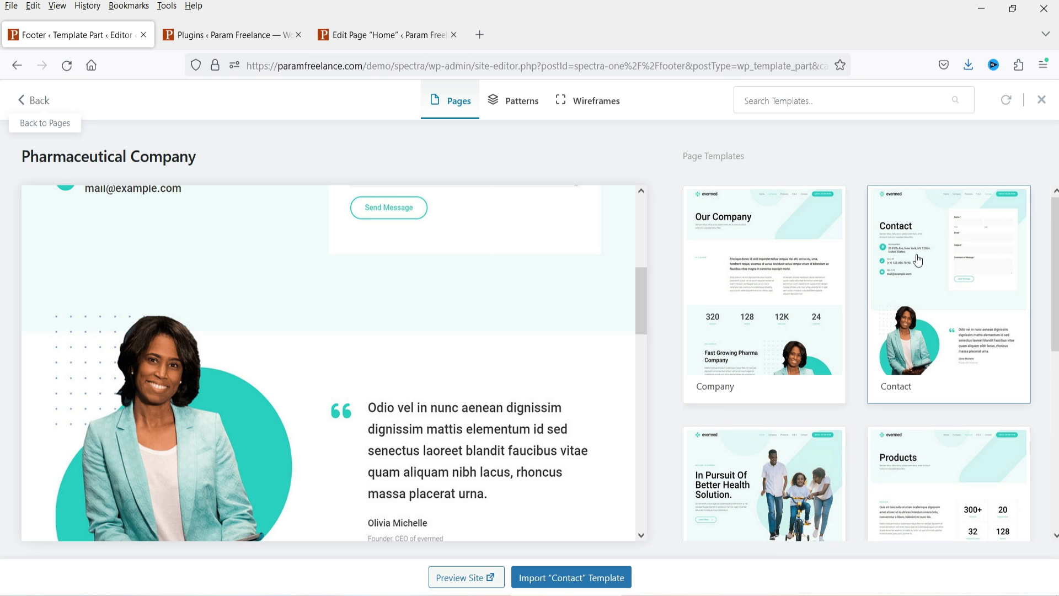
pyautogui.click(38, 120)
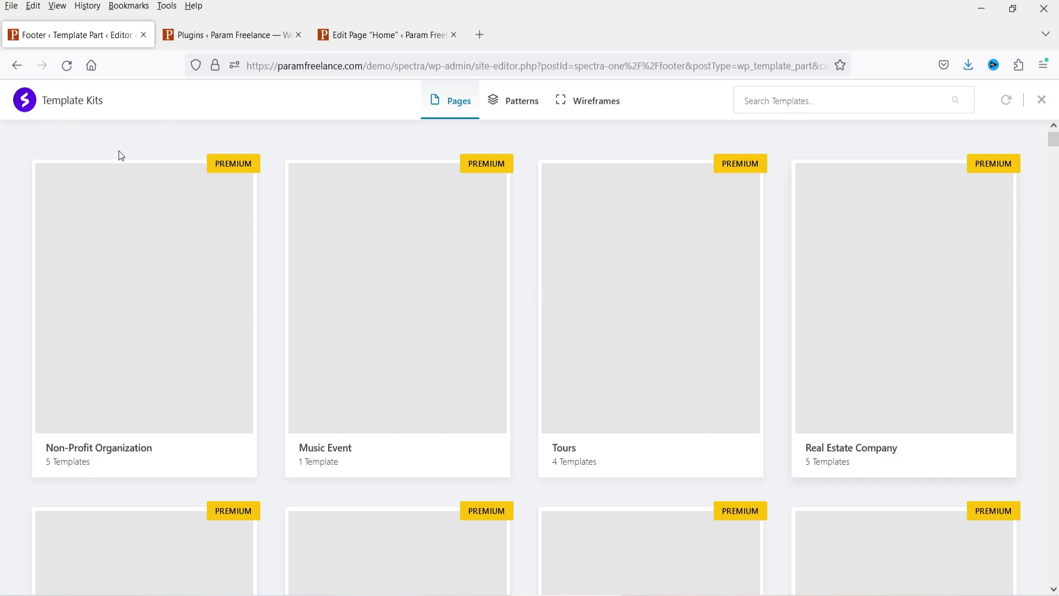
pyautogui.click(1042, 100)
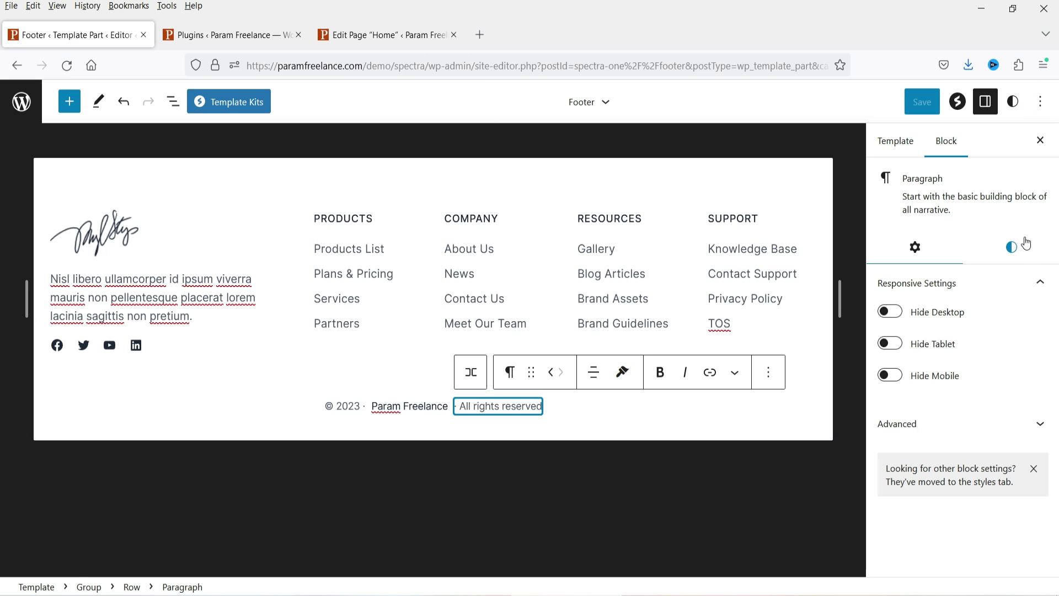
# Step: Go to Manage all template parts from the Footer options and back to the Template parts list
pyautogui.click(605, 102)
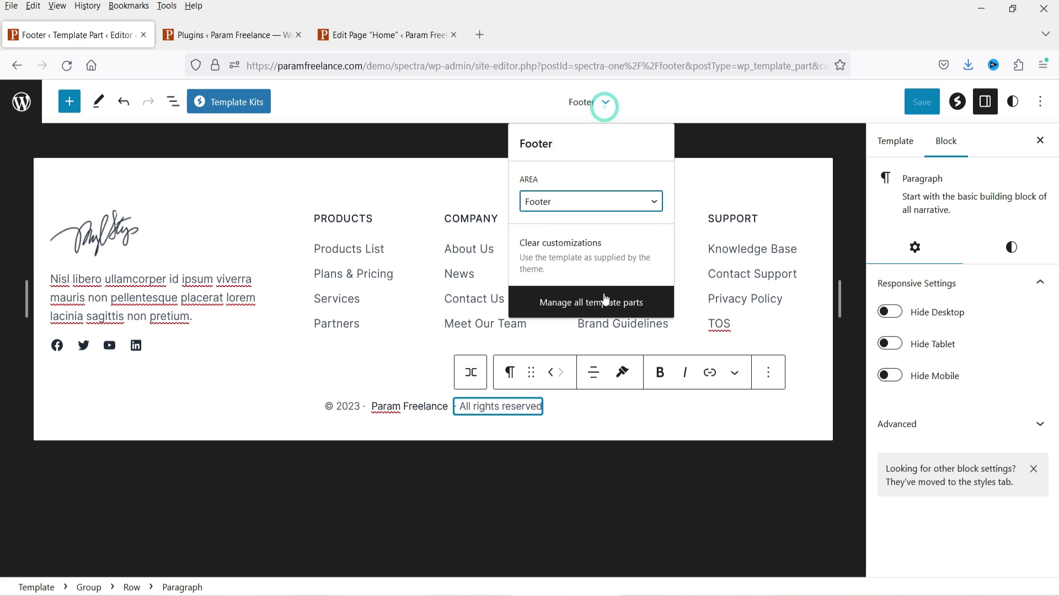
pyautogui.click(606, 301)
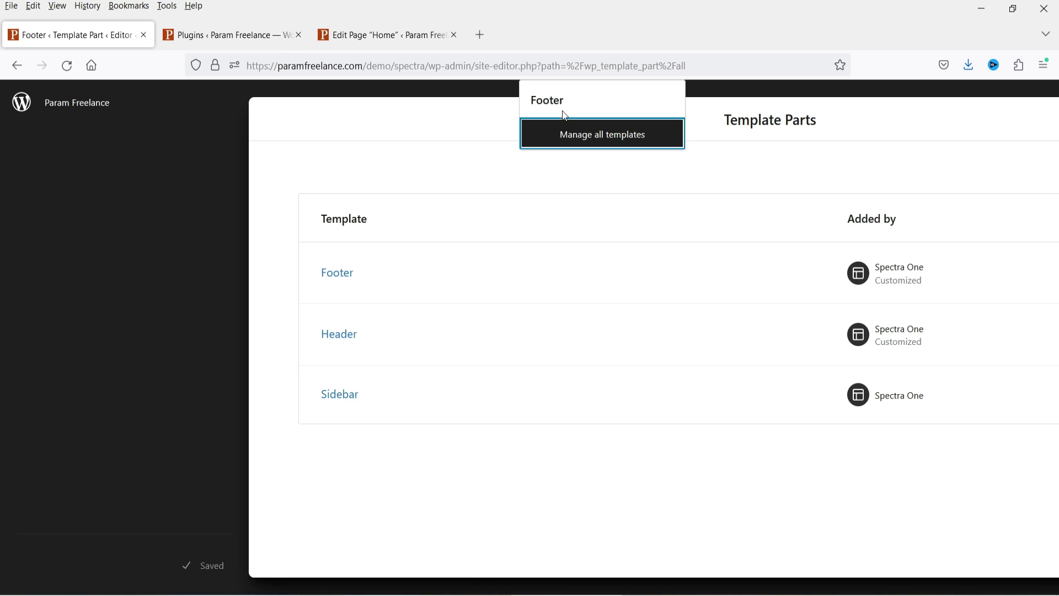
pyautogui.click(213, 565)
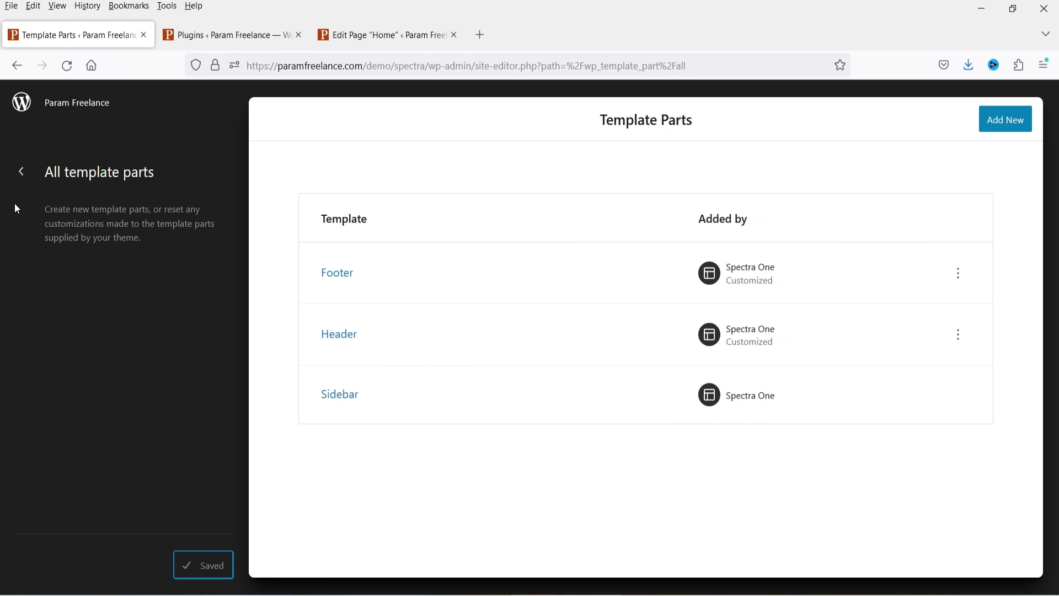
pyautogui.click(22, 177)
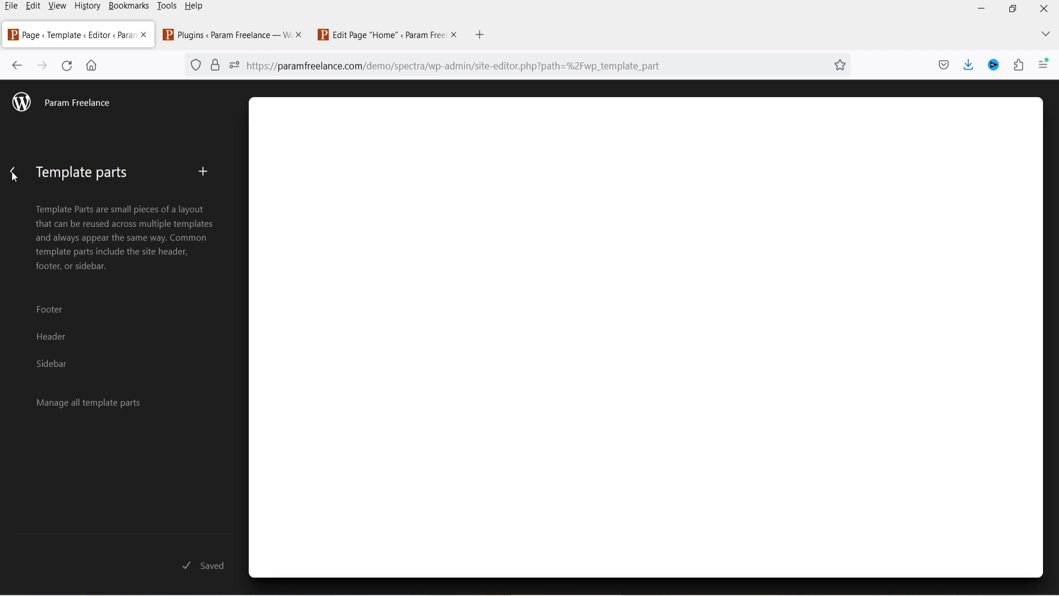
# Step: Open the Archive template from Design > Templates, scroll its post listings and start editing it
pyautogui.click(14, 171)
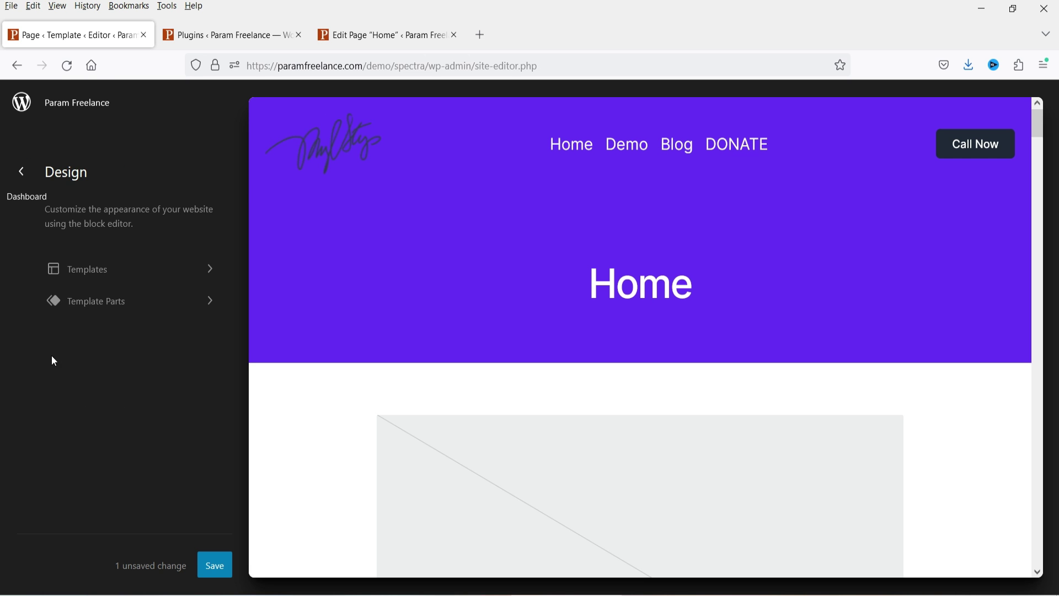
pyautogui.click(109, 272)
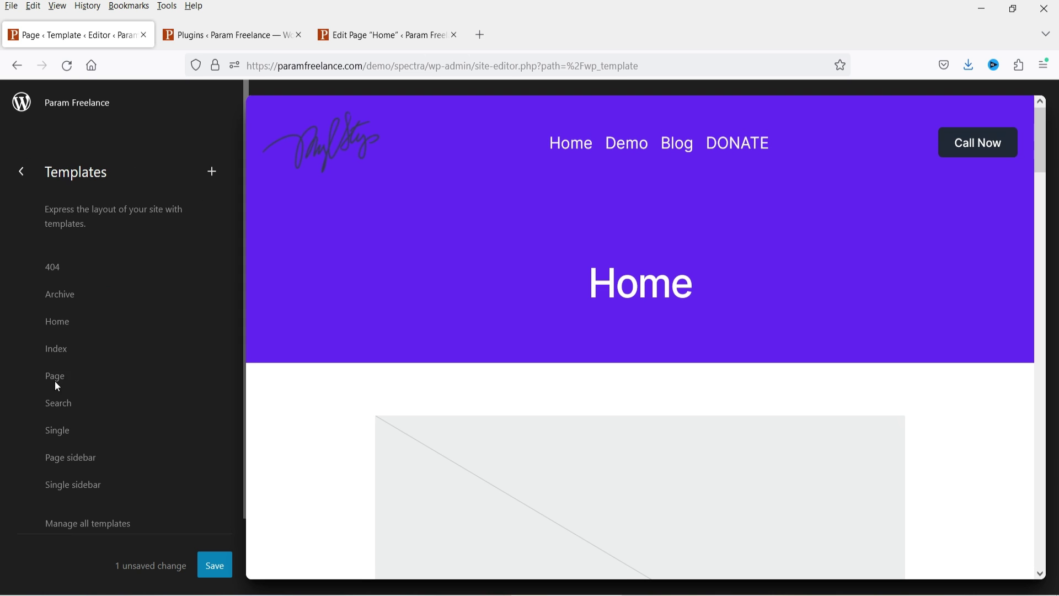
pyautogui.click(115, 307)
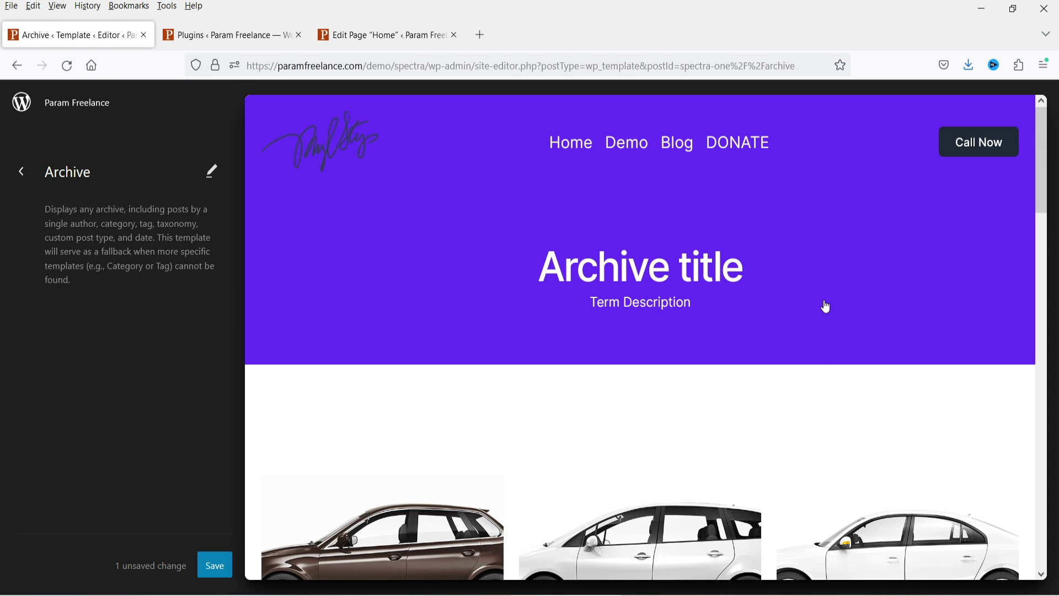
pyautogui.scroll(-5, 826, 306)
pyautogui.scroll(-7, 818, 298)
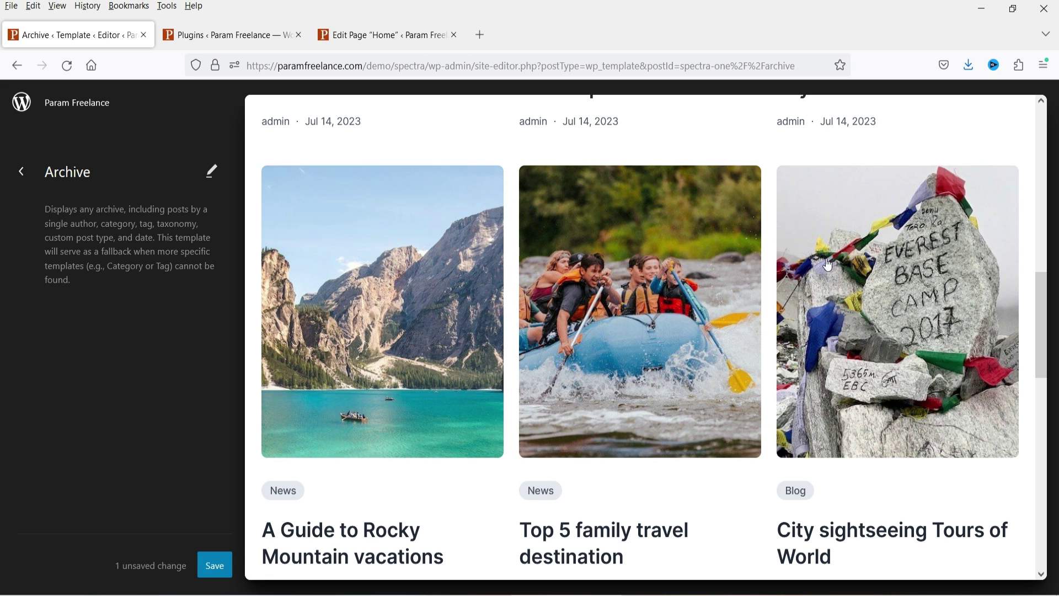
pyautogui.press('Return')
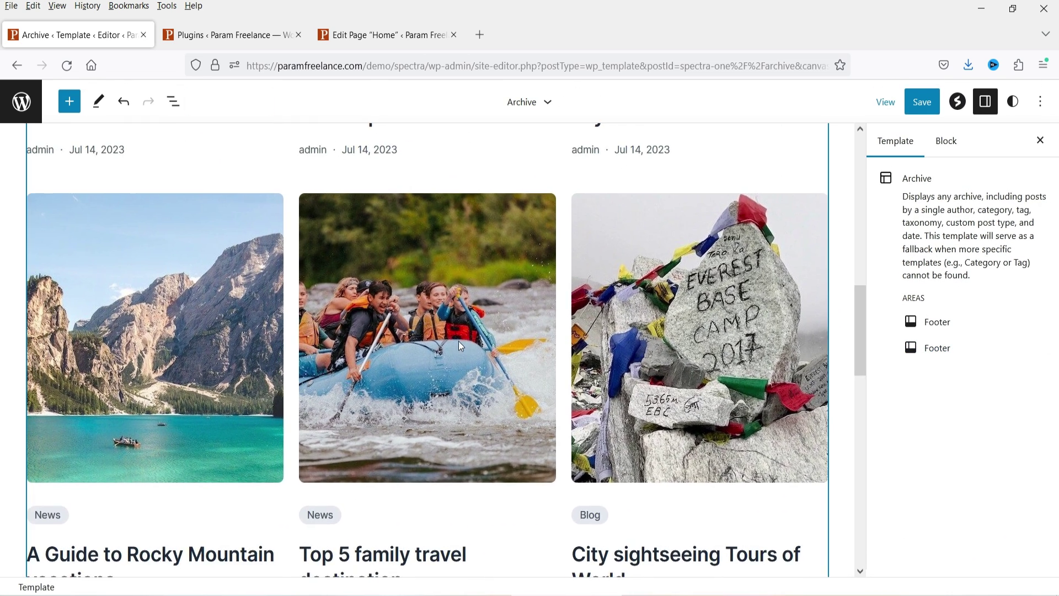
# Step: Review the Archive template's Post Template block of car posts and its Archive title block
pyautogui.scroll(12, 460, 327)
pyautogui.scroll(-3, 483, 323)
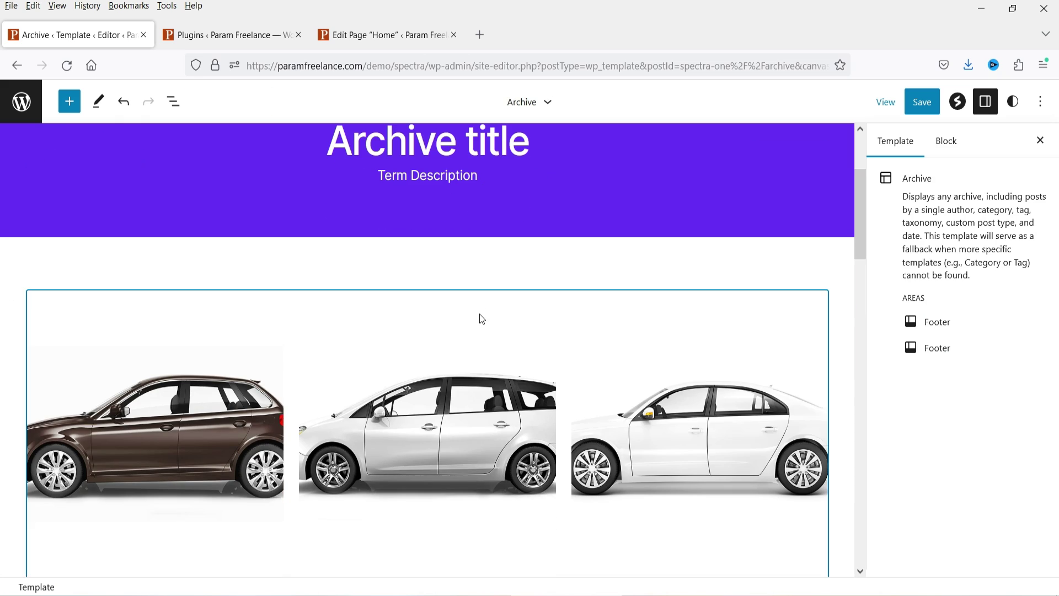
pyautogui.scroll(-20, 676, 261)
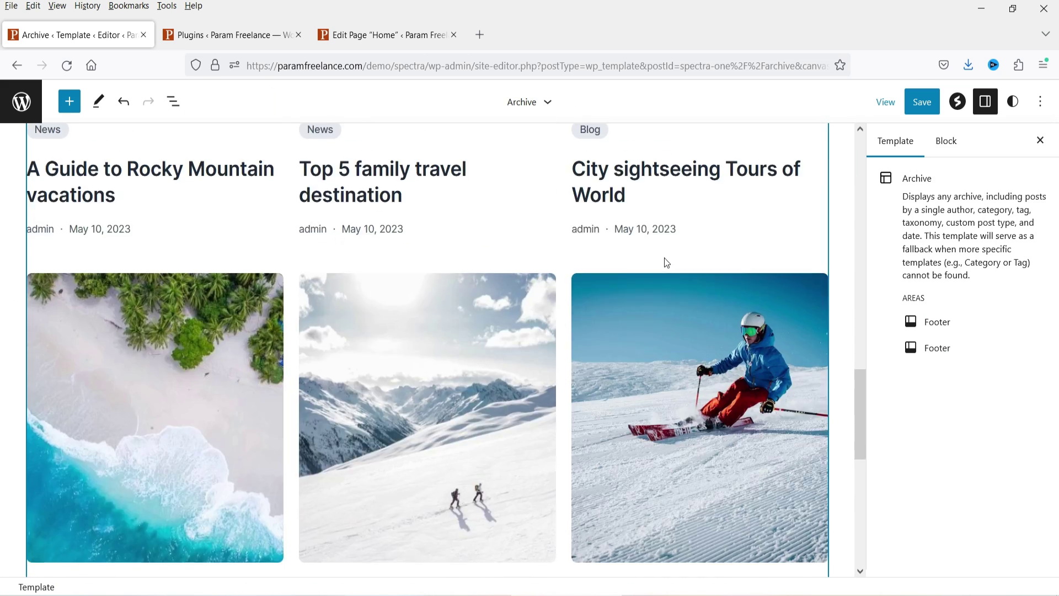
pyautogui.scroll(20, 658, 266)
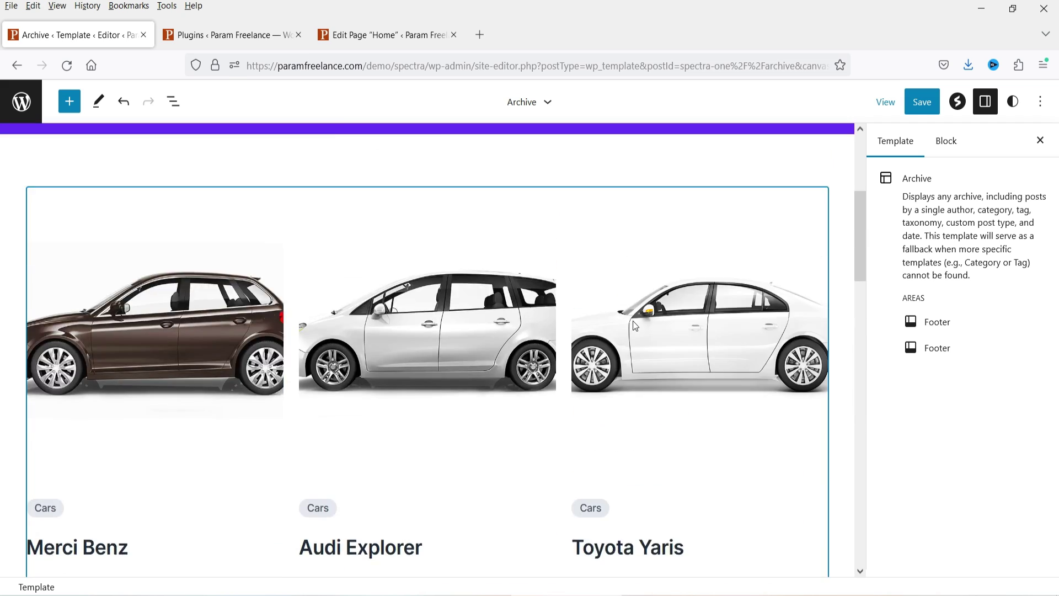
pyautogui.scroll(-6, 363, 363)
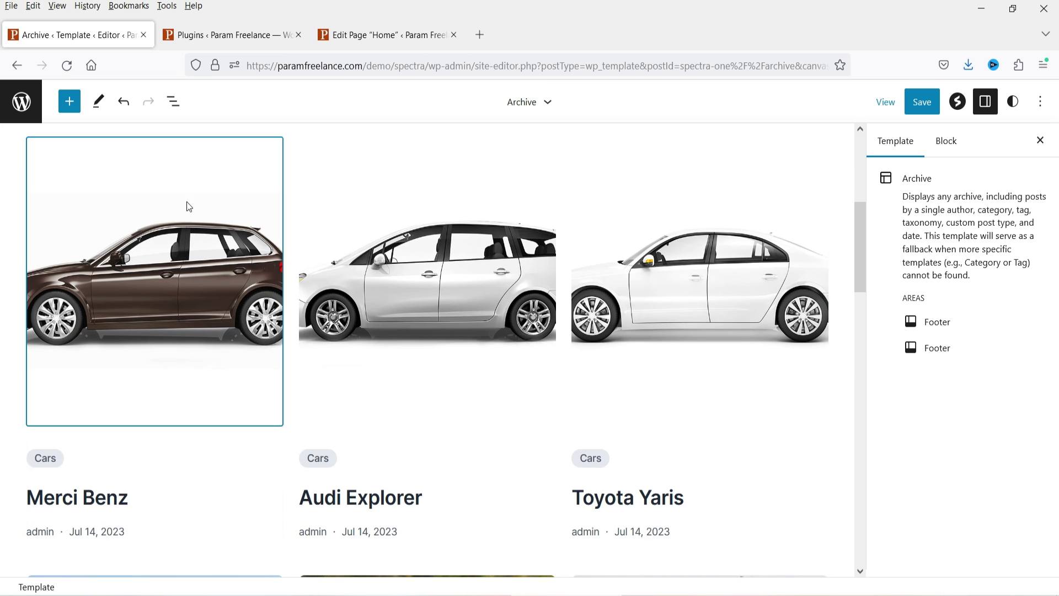
pyautogui.click(422, 160)
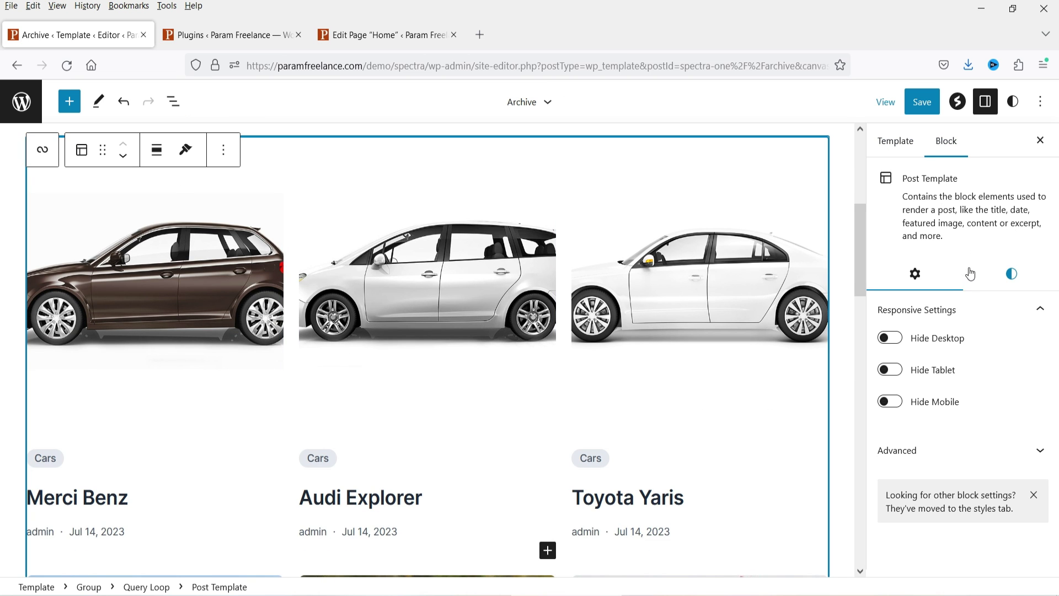
pyautogui.scroll(4, 861, 283)
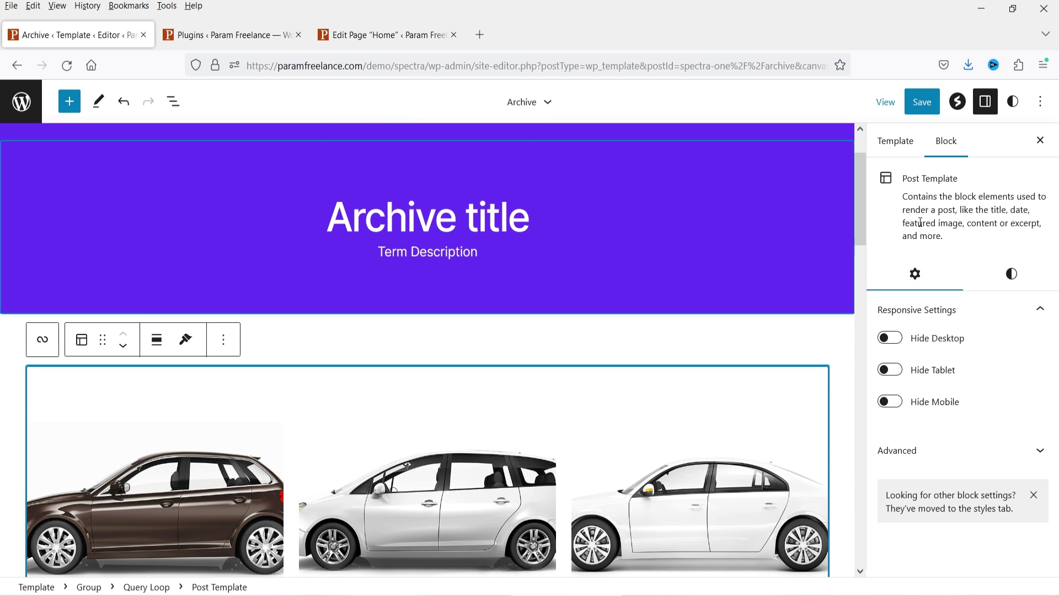
pyautogui.click(899, 141)
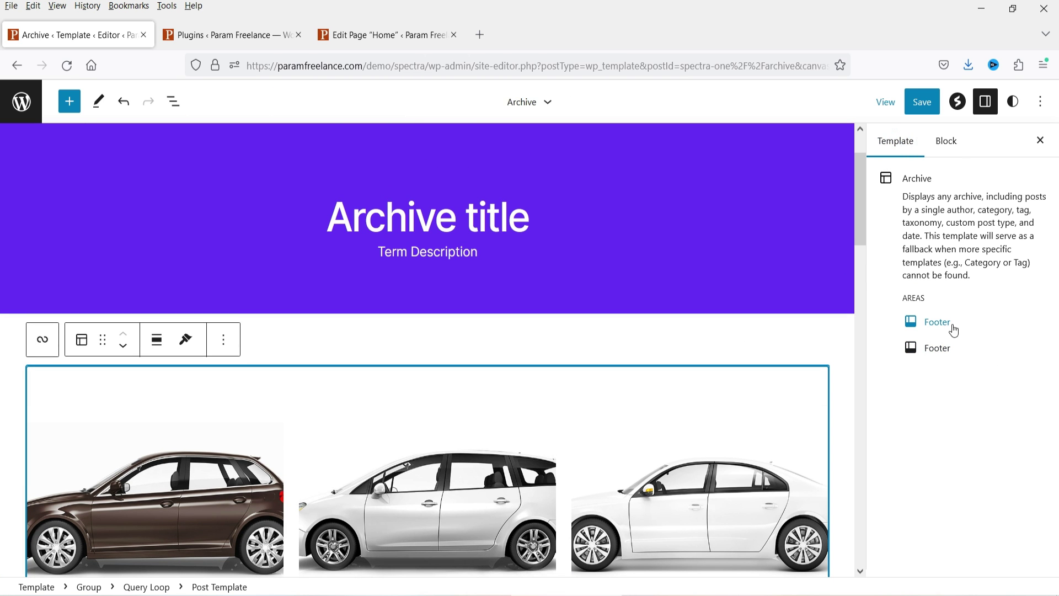
pyautogui.click(946, 141)
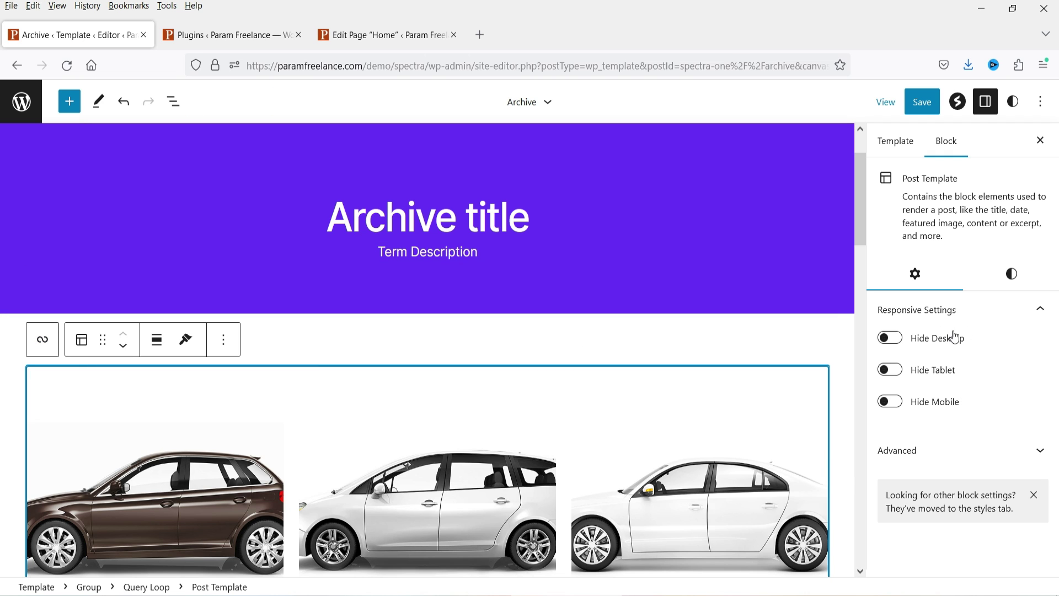
pyautogui.scroll(-3, 507, 346)
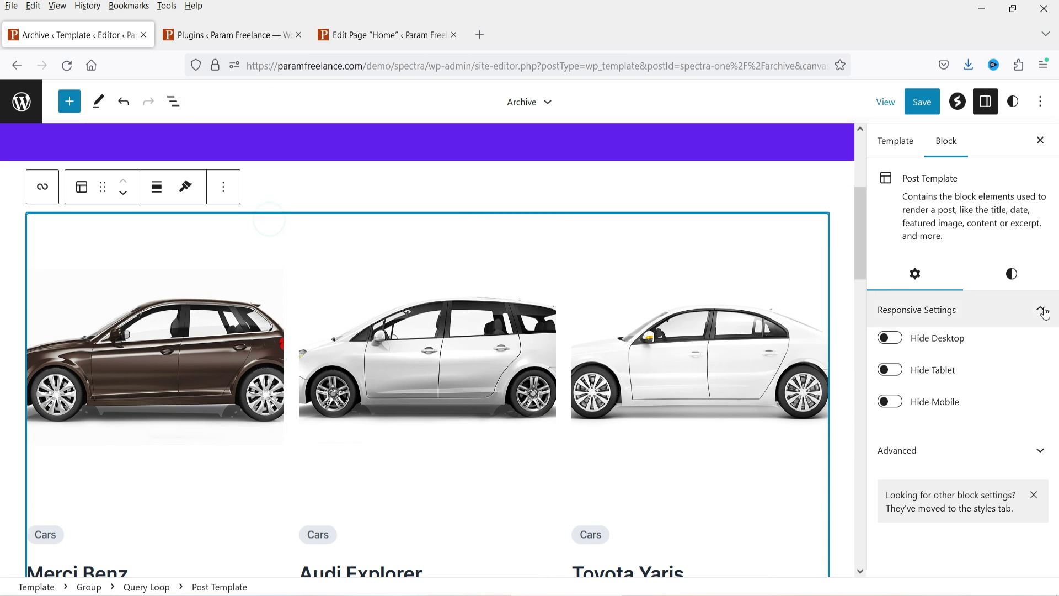
pyautogui.scroll(3, 294, 243)
pyautogui.click(496, 292)
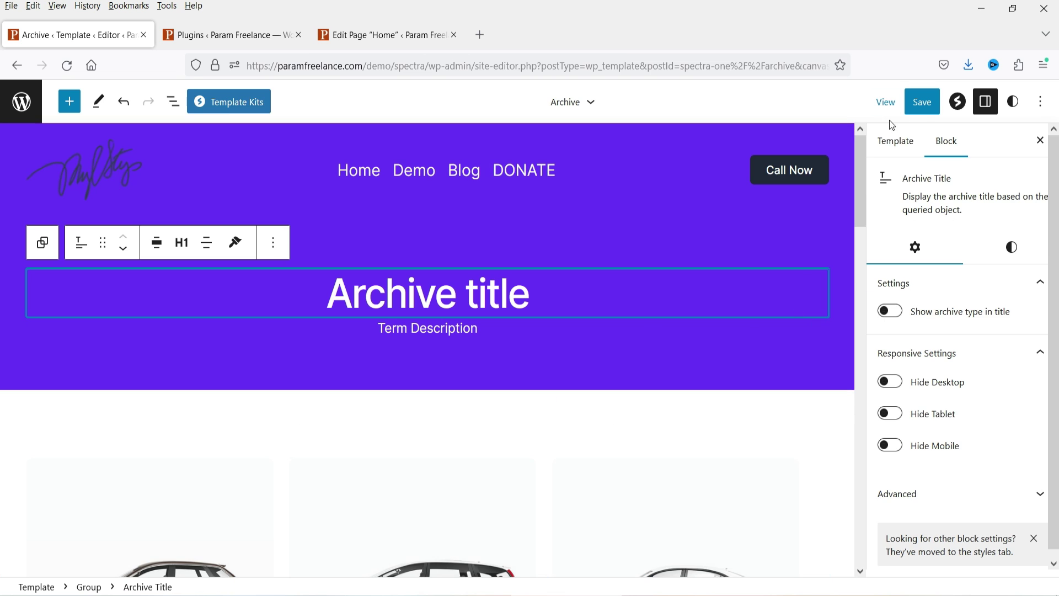
# Step: Save the Archive template, visit the all-templates list, then go to the Installed Plugins tab
pyautogui.click(922, 112)
pyautogui.click(918, 102)
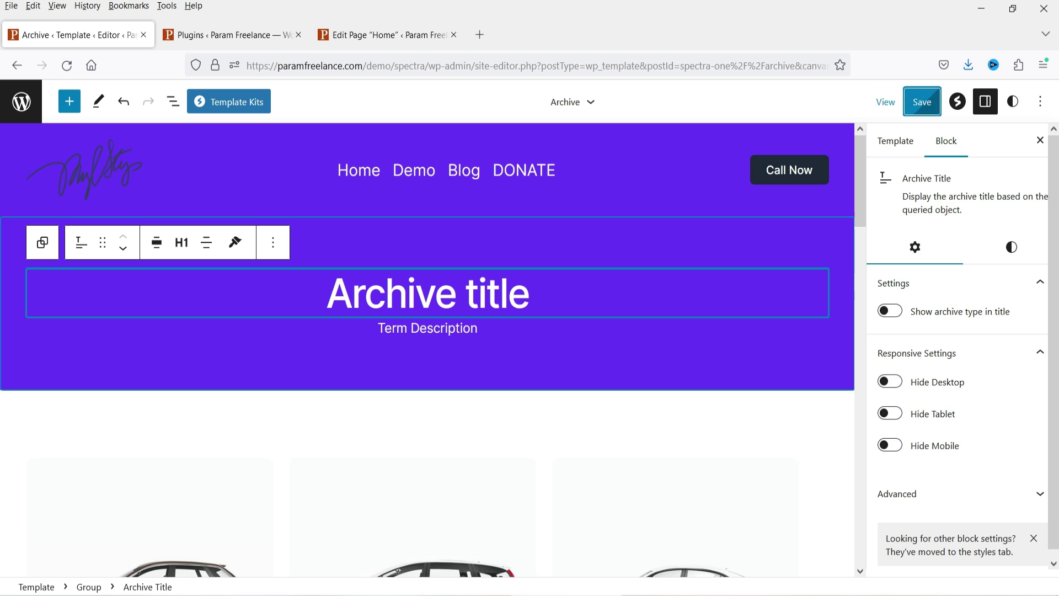
pyautogui.click(591, 103)
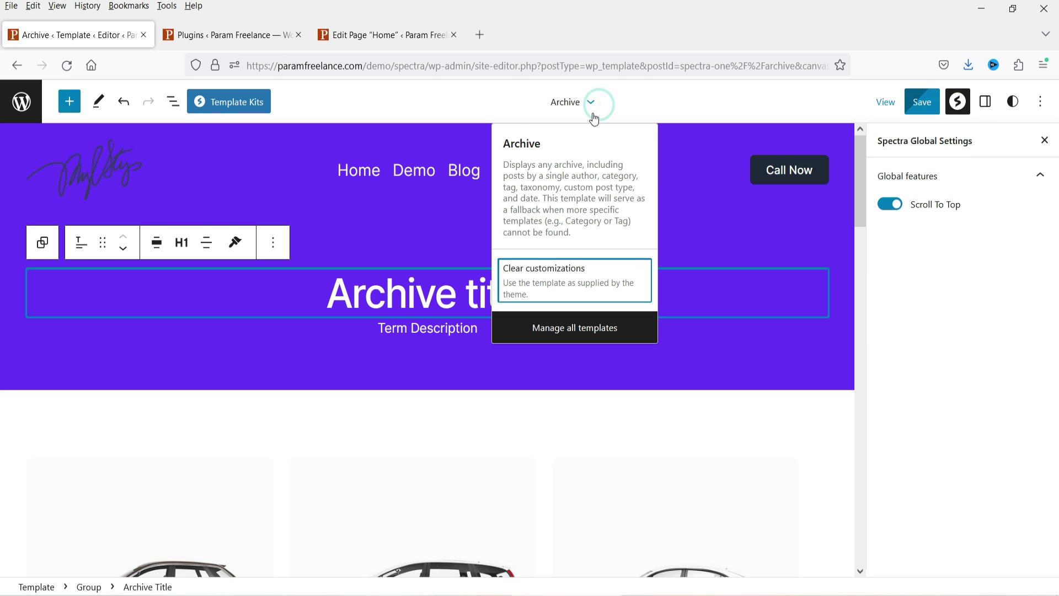
pyautogui.click(592, 331)
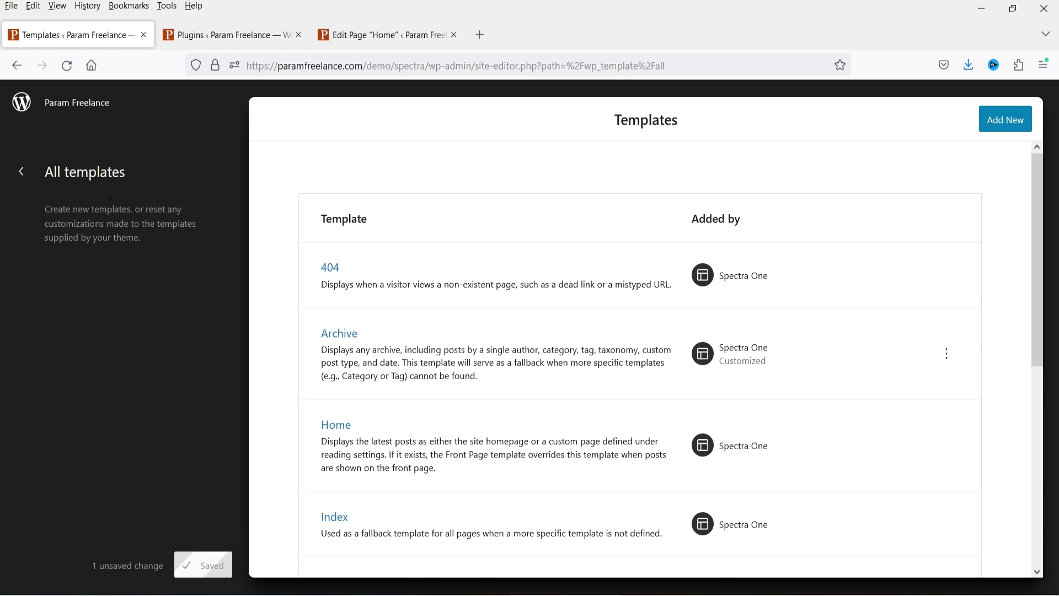
pyautogui.click(22, 172)
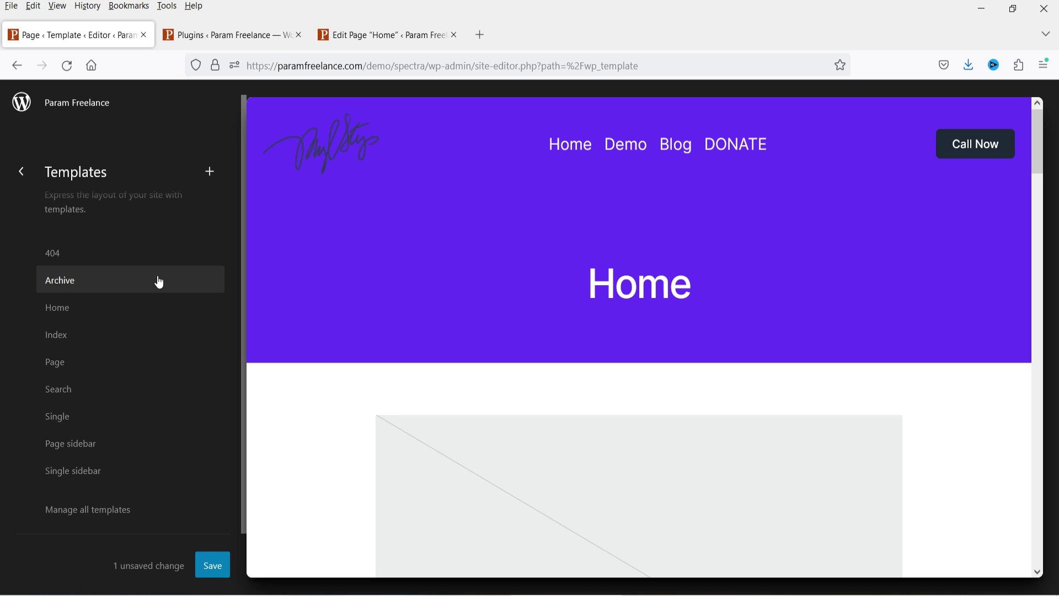
pyautogui.click(240, 37)
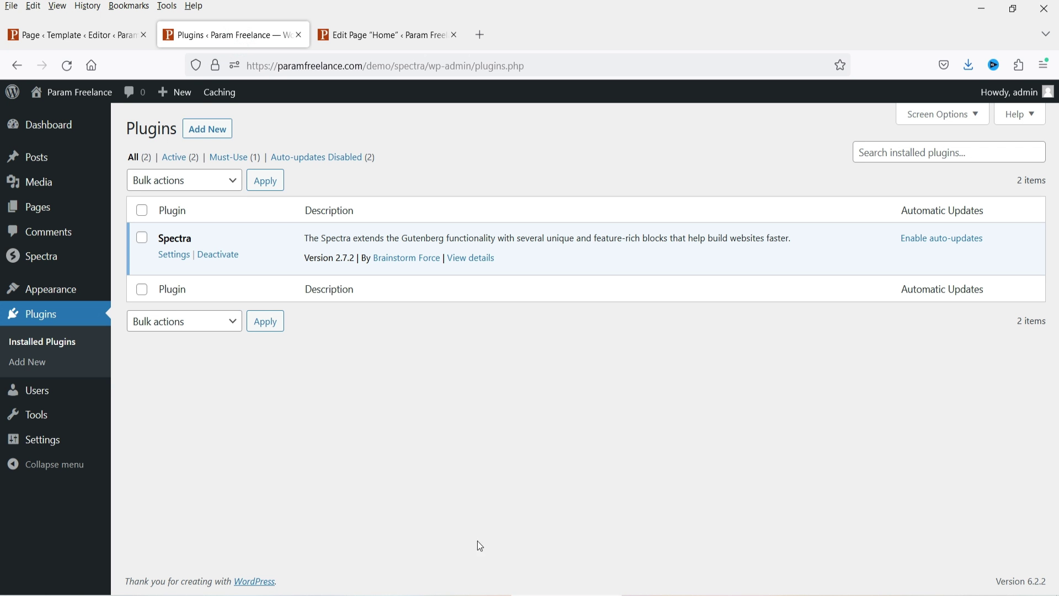
# Step: Search Add Plugins for 'woocommerce', install WooCommerce and activate it
pyautogui.click(38, 363)
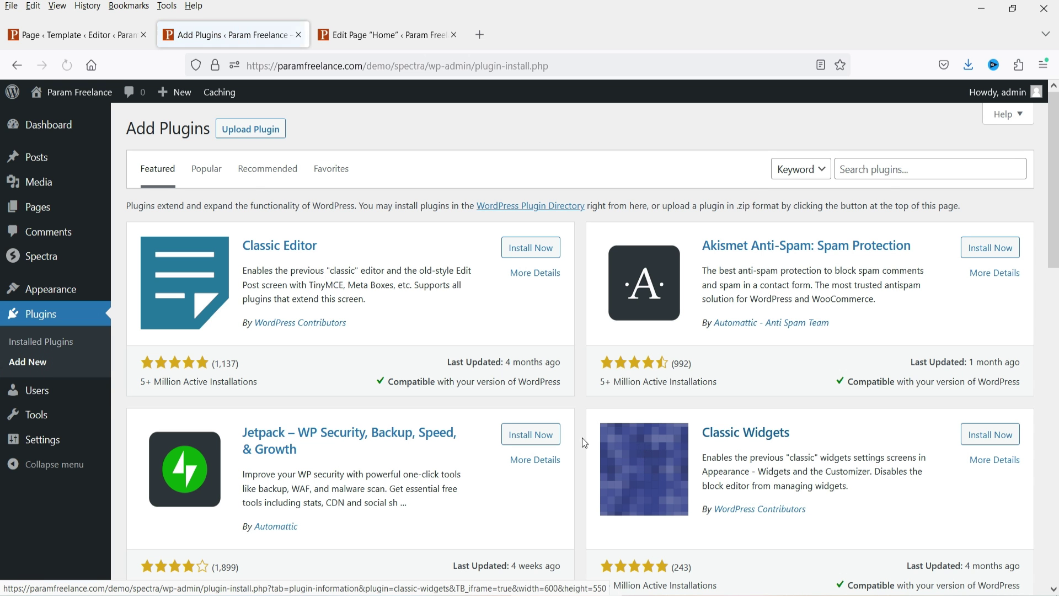
pyautogui.click(885, 167)
pyautogui.write('wooc')
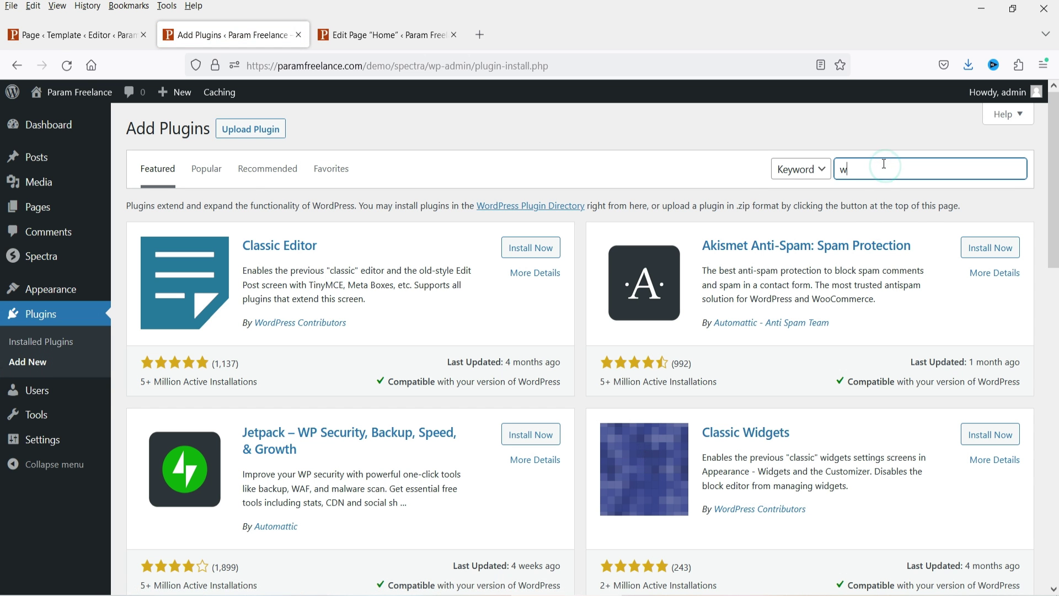
pyautogui.write('ommerce')
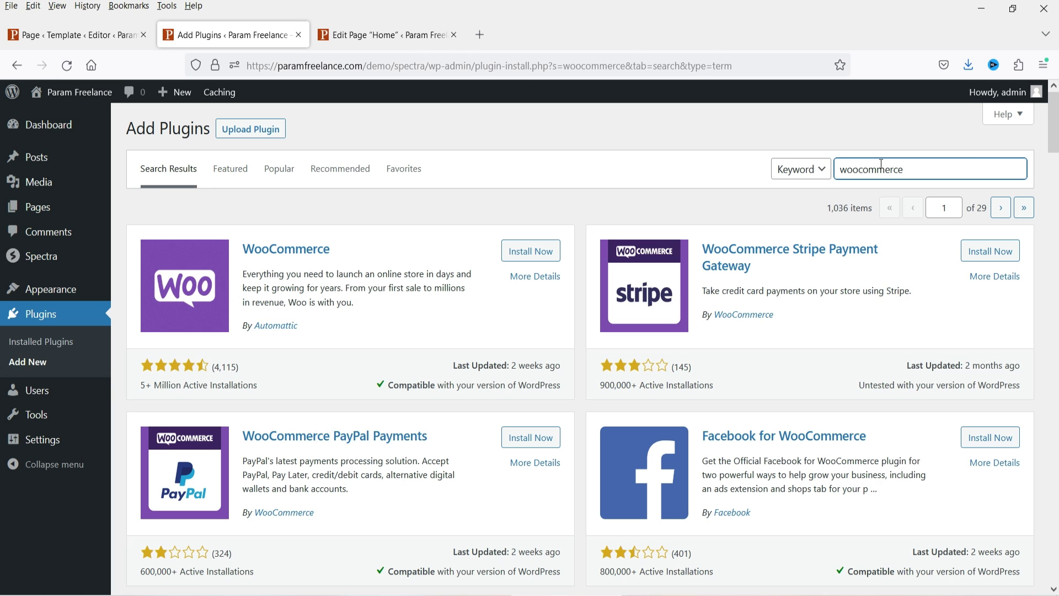
pyautogui.click(556, 258)
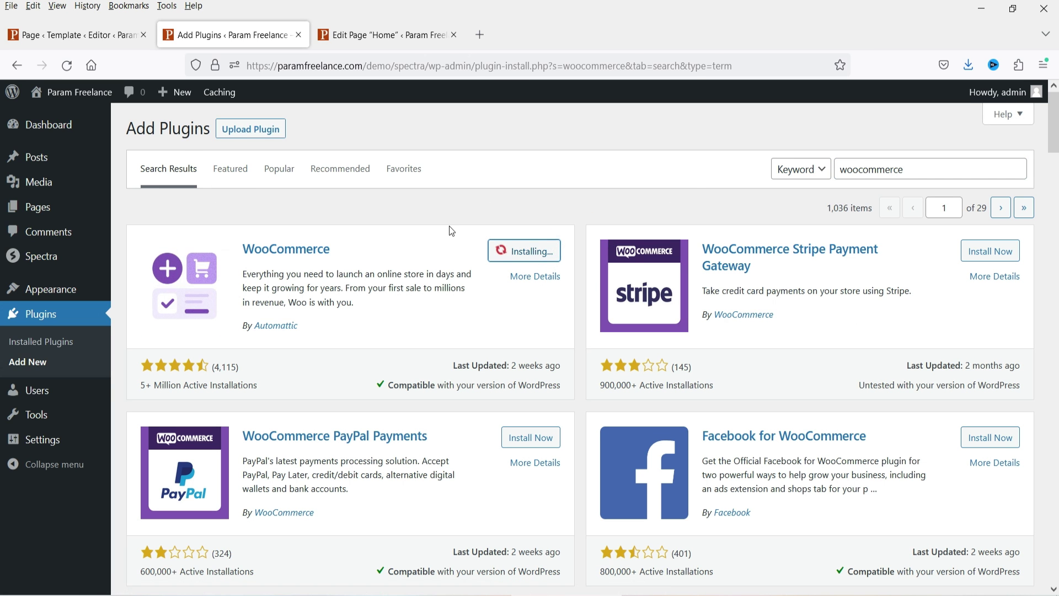
pyautogui.click(533, 247)
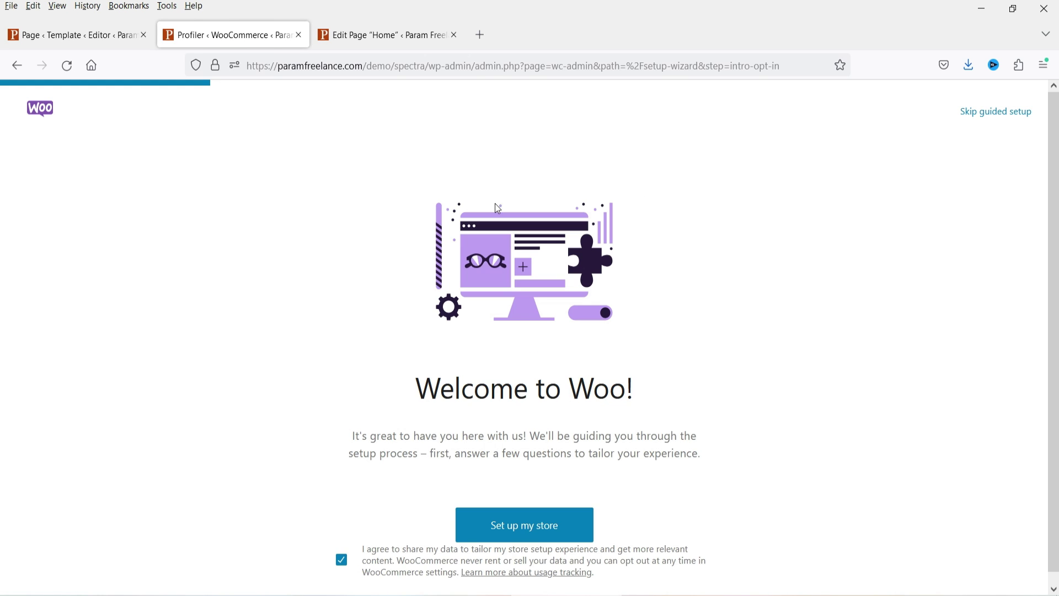
# Step: Skip WooCommerce's guided store setup and go to the All Pages list tab
pyautogui.click(993, 113)
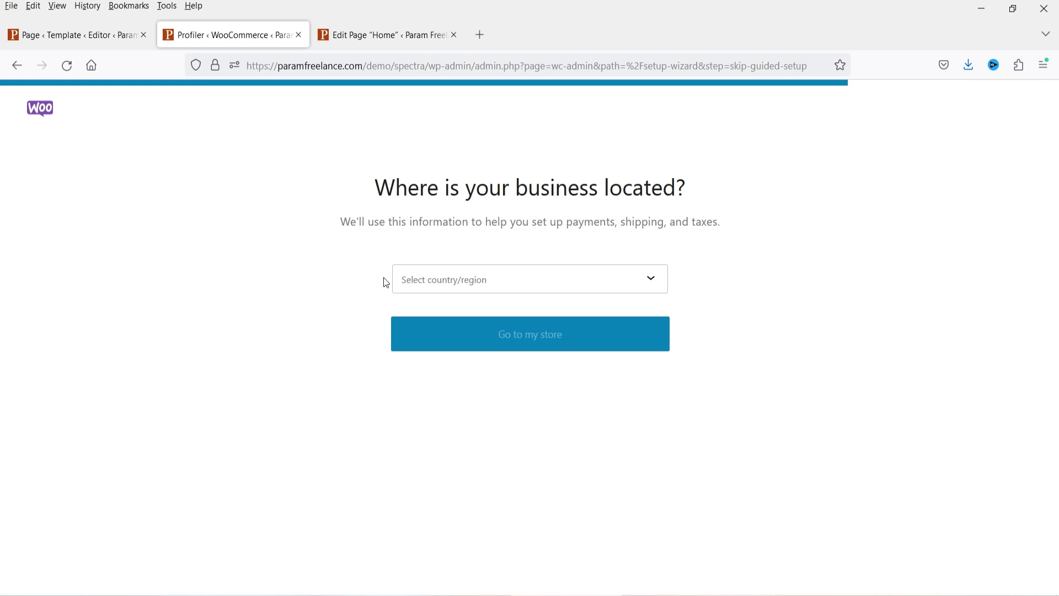
pyautogui.click(61, 33)
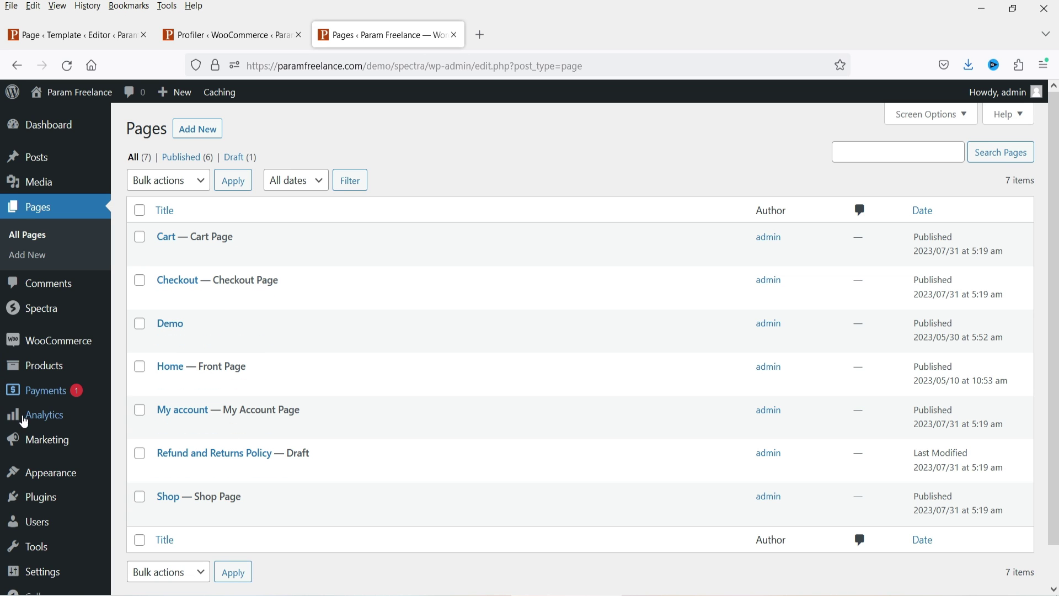
# Step: From Appearance > Themes, customize Spectra One and browse Templates, now including Product Catalog and Single Product
pyautogui.moveTo(60, 477)
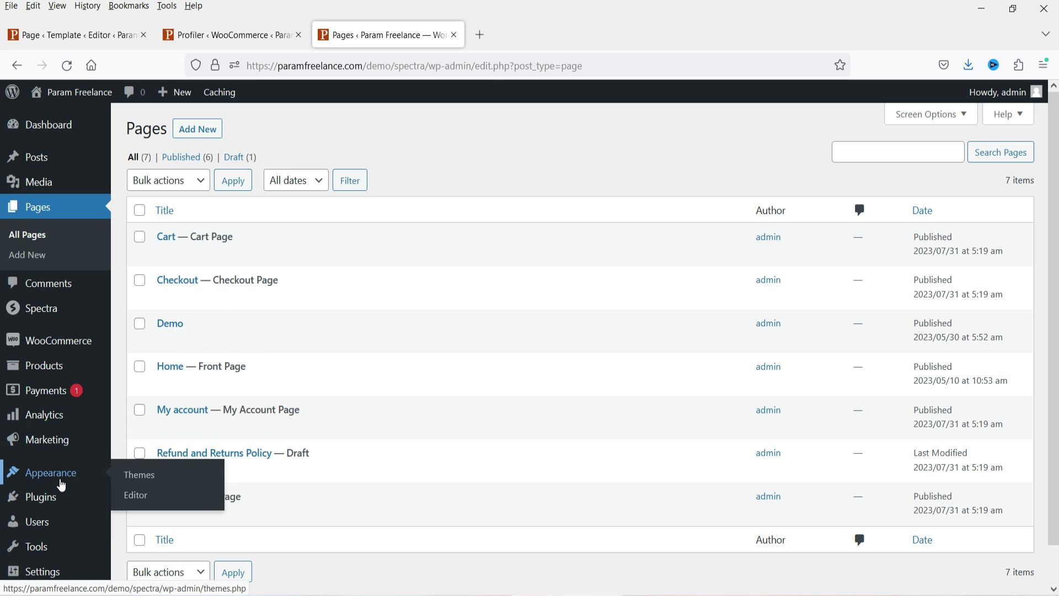
pyautogui.click(144, 478)
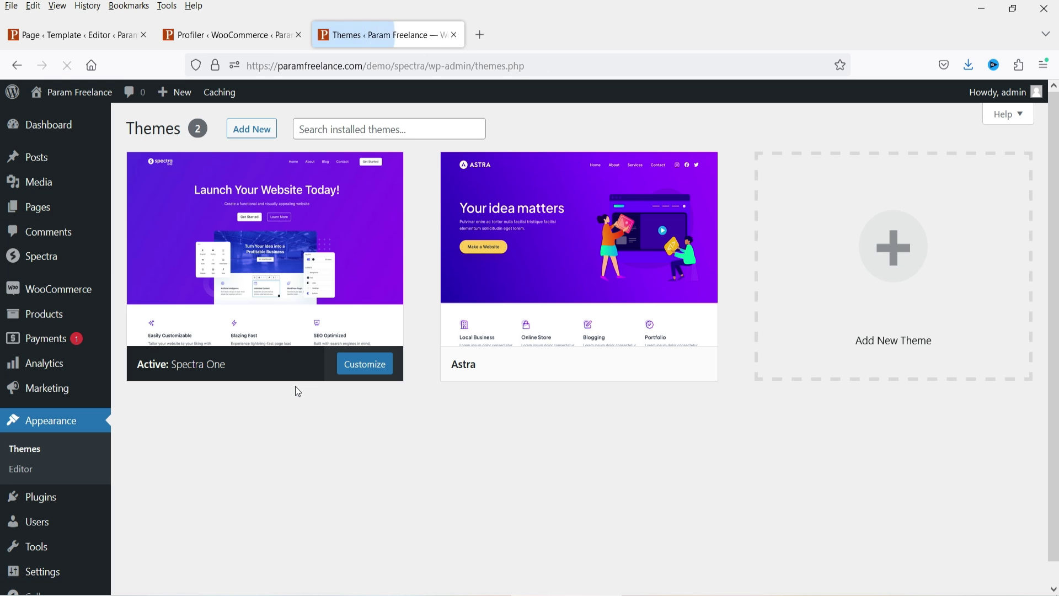
pyautogui.click(308, 325)
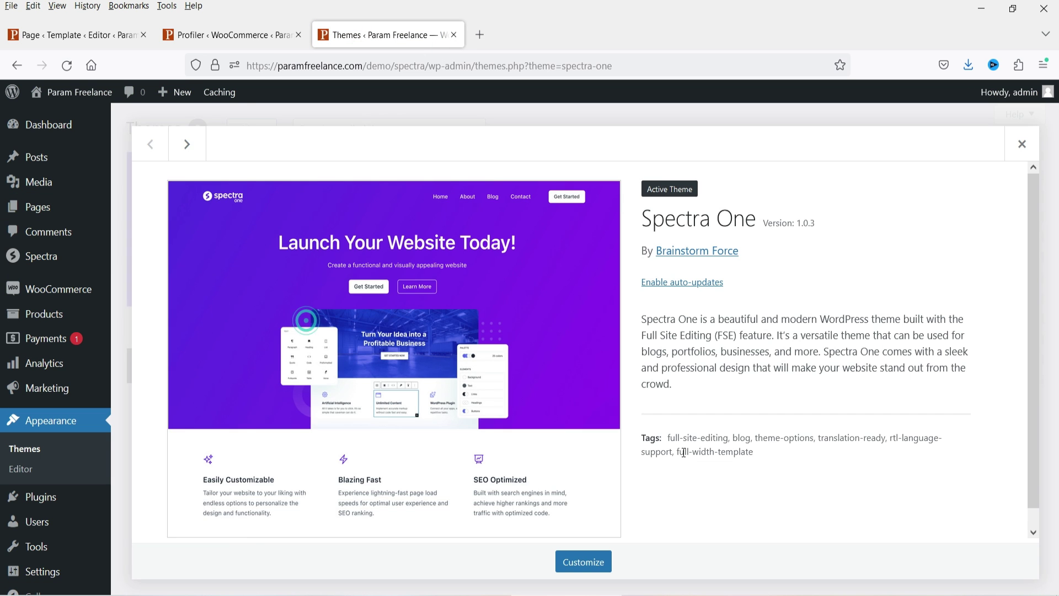
pyautogui.click(581, 559)
pyautogui.click(106, 276)
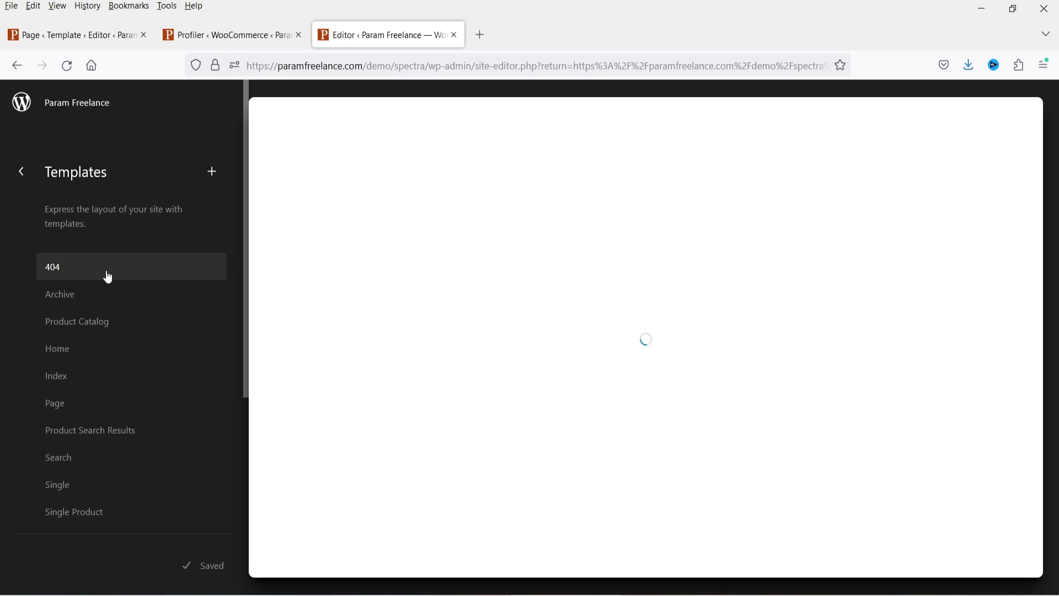
pyautogui.scroll(-3, 165, 343)
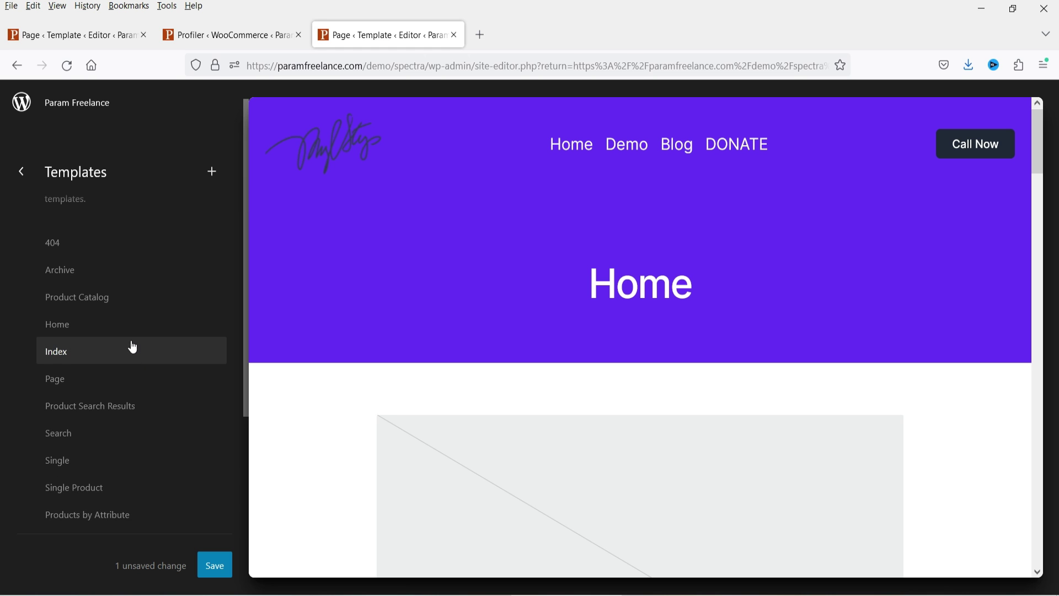
pyautogui.scroll(-3, 118, 283)
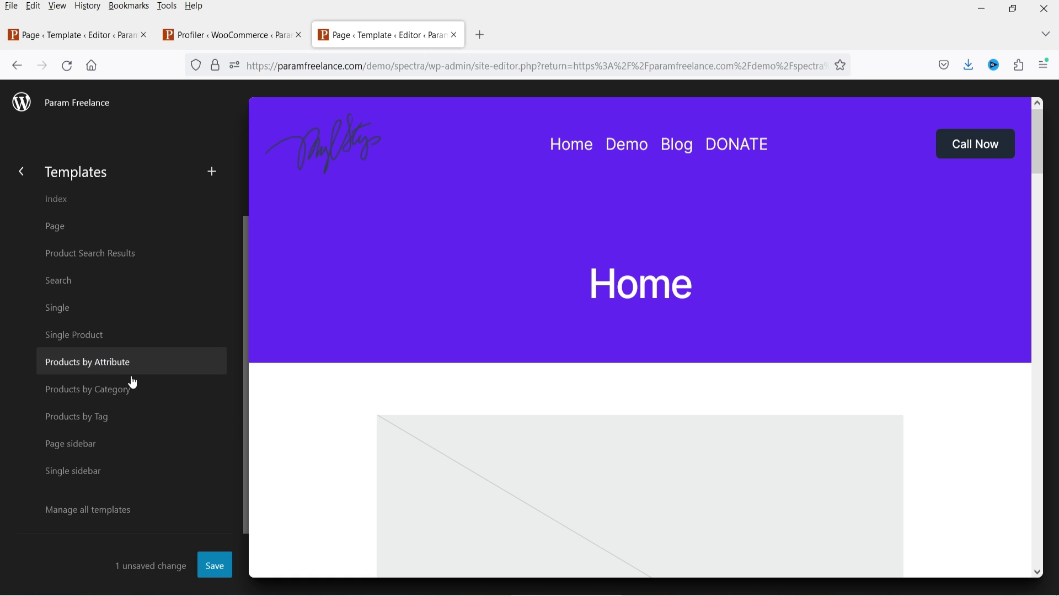
pyautogui.scroll(3, 131, 337)
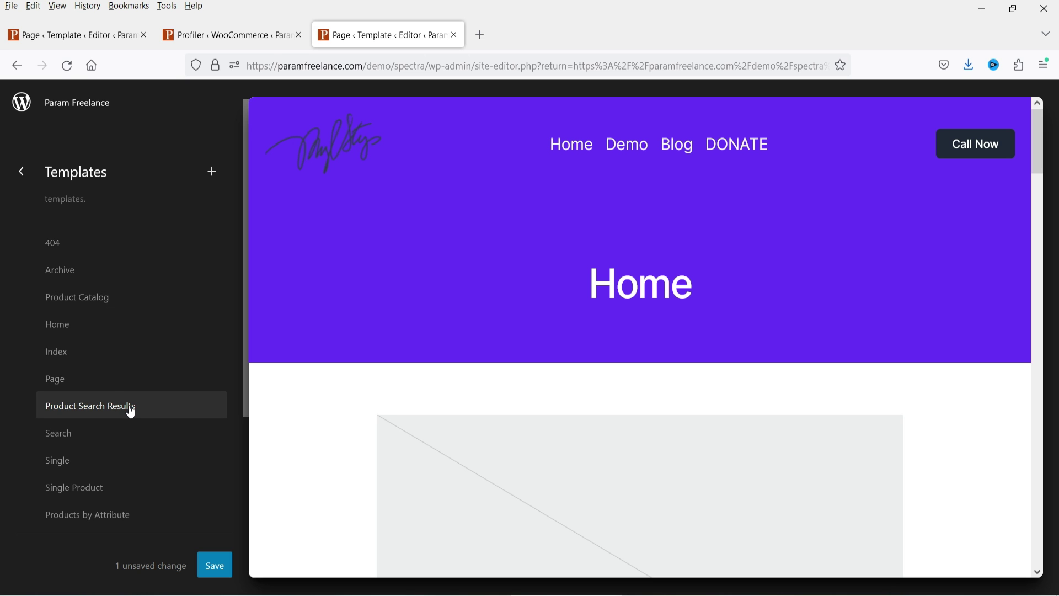
pyautogui.click(187, 38)
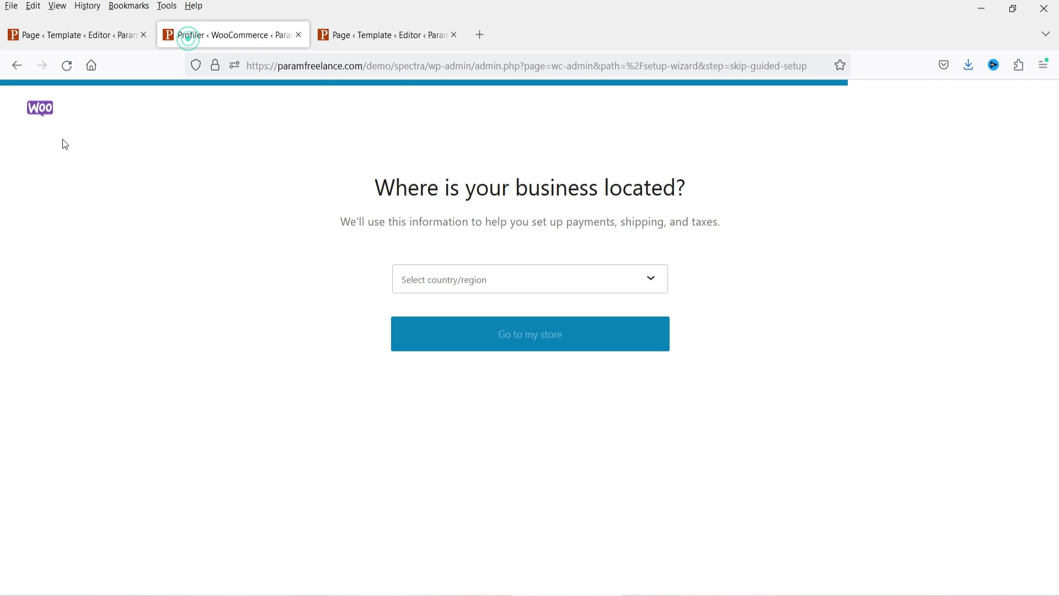
pyautogui.click(378, 33)
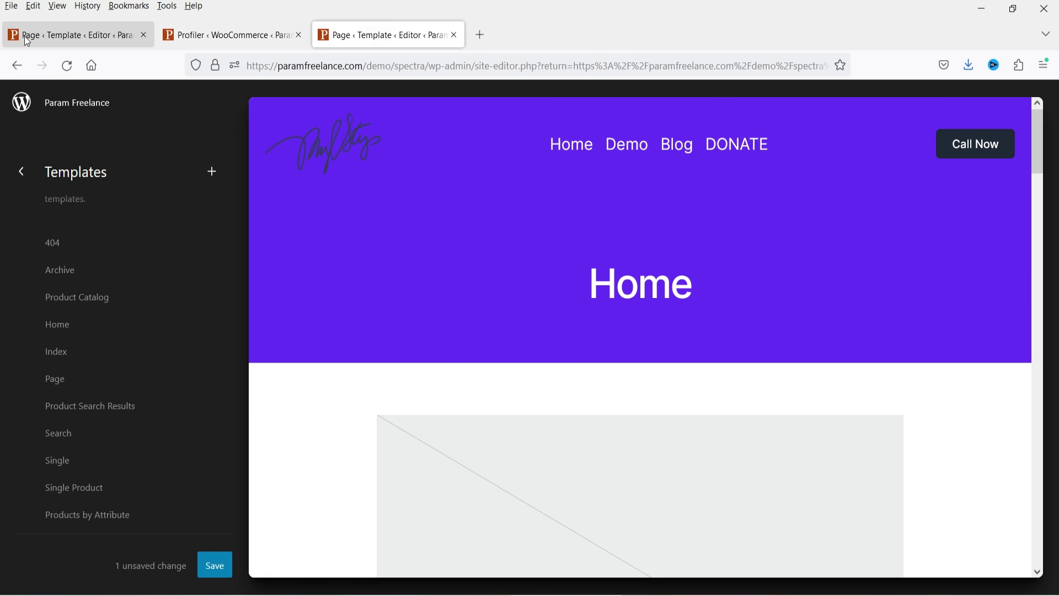
pyautogui.click(33, 33)
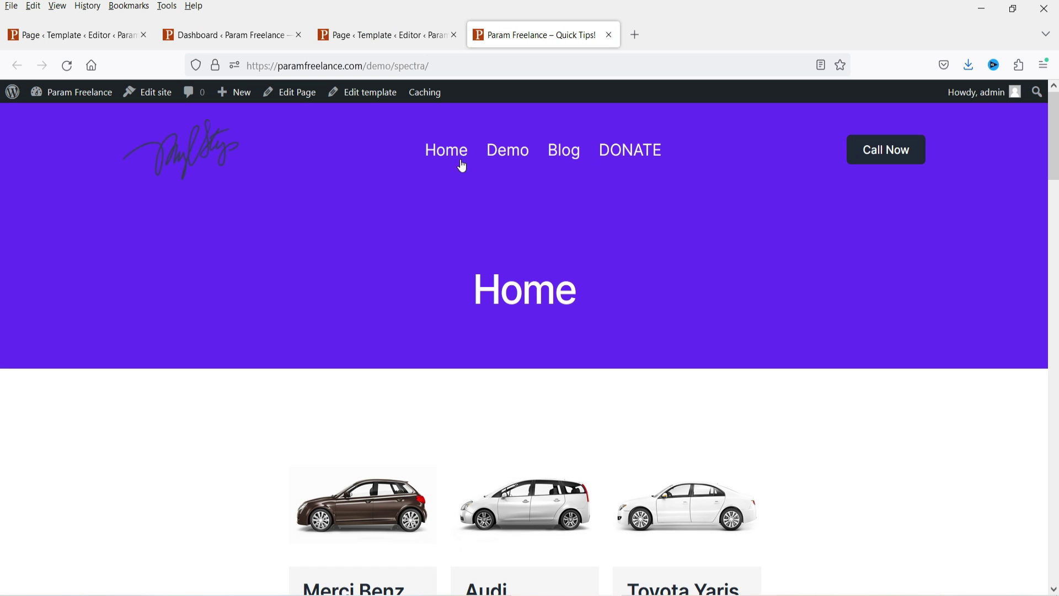
# Step: Scroll the live home page, then load the site's /shop page
pyautogui.scroll(-15, 844, 295)
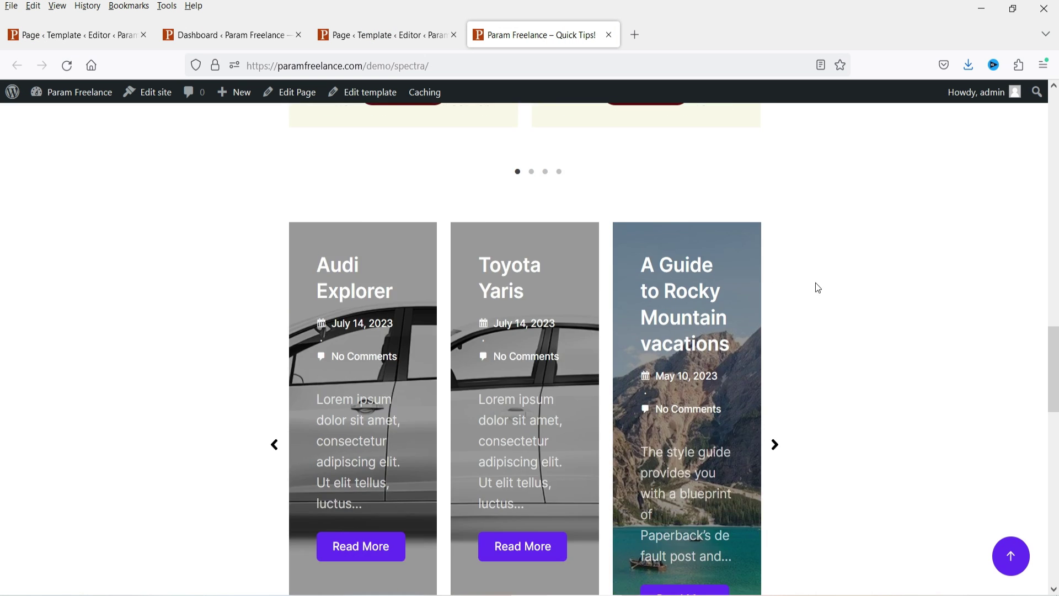
pyautogui.scroll(-3, 790, 296)
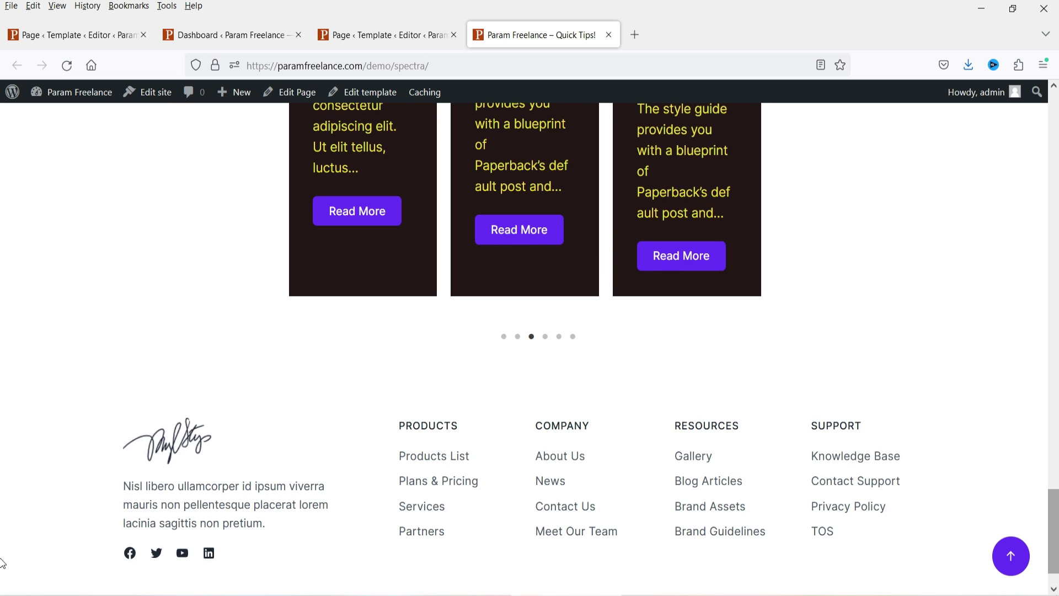
pyautogui.click(1013, 557)
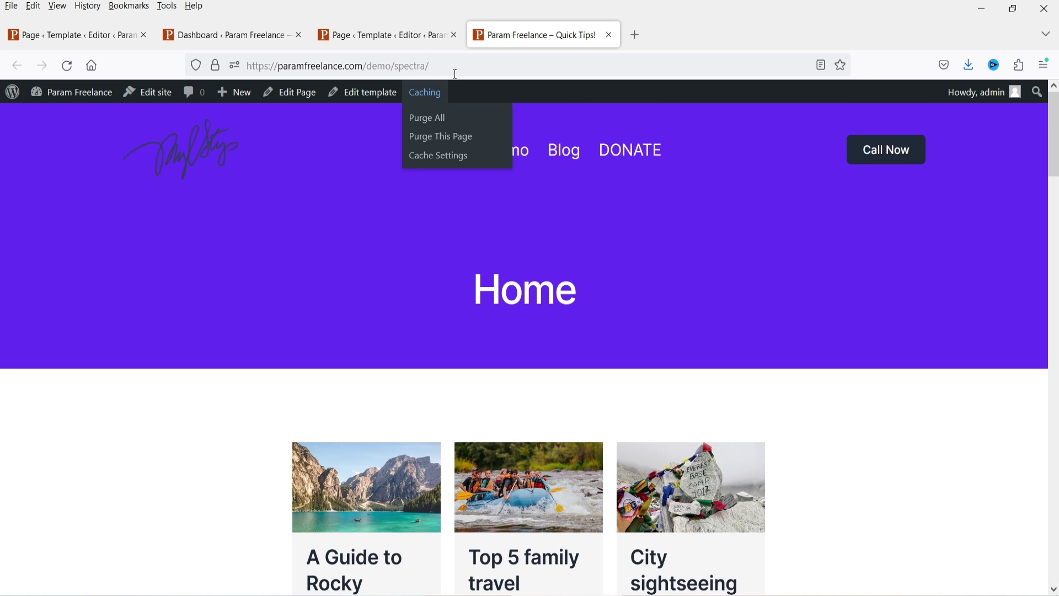
pyautogui.click(454, 70)
pyautogui.press('End')
pyautogui.write('shop')
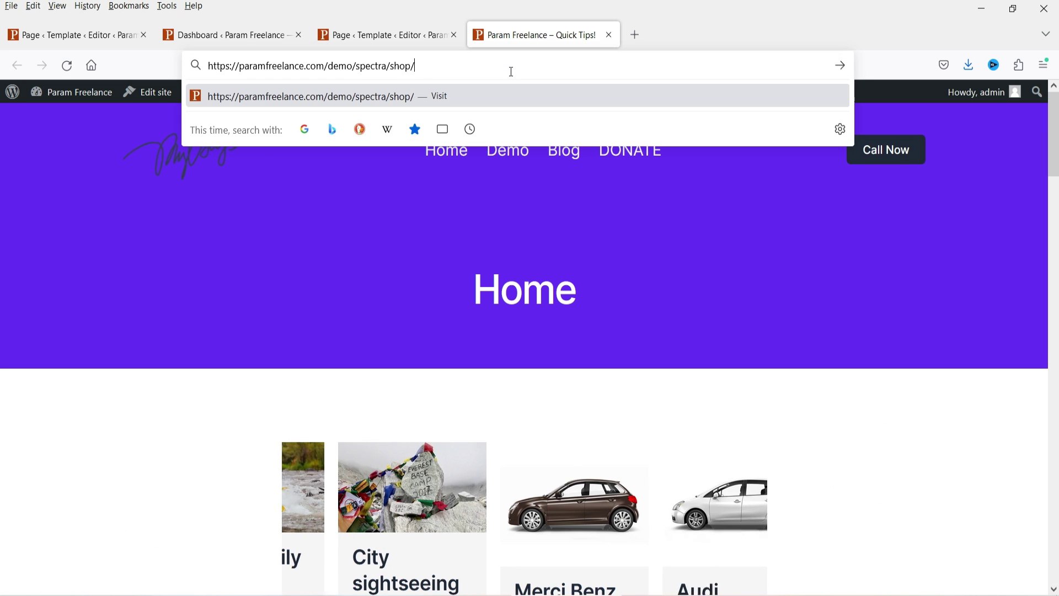
pyautogui.press('Return')
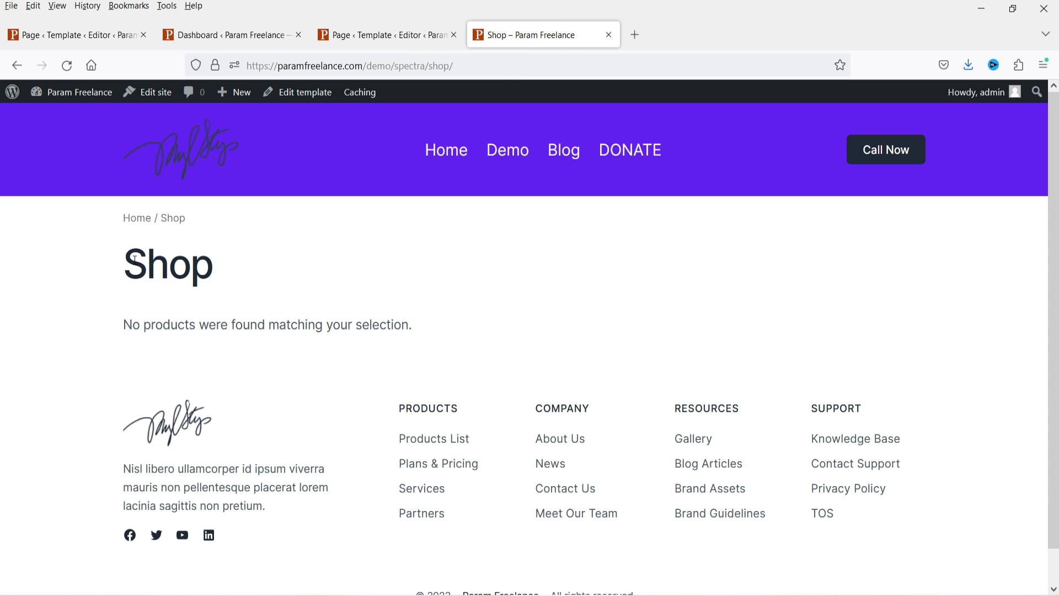
# Step: Check the Shop heading and 'No products were found' message, then close the Shop tab
pyautogui.moveTo(131, 257); pyautogui.dragTo(422, 299)
pyautogui.click(422, 300)
pyautogui.moveTo(122, 269); pyautogui.dragTo(142, 321)
pyautogui.click(473, 328)
pyautogui.hotkey('ctrl', 'w')
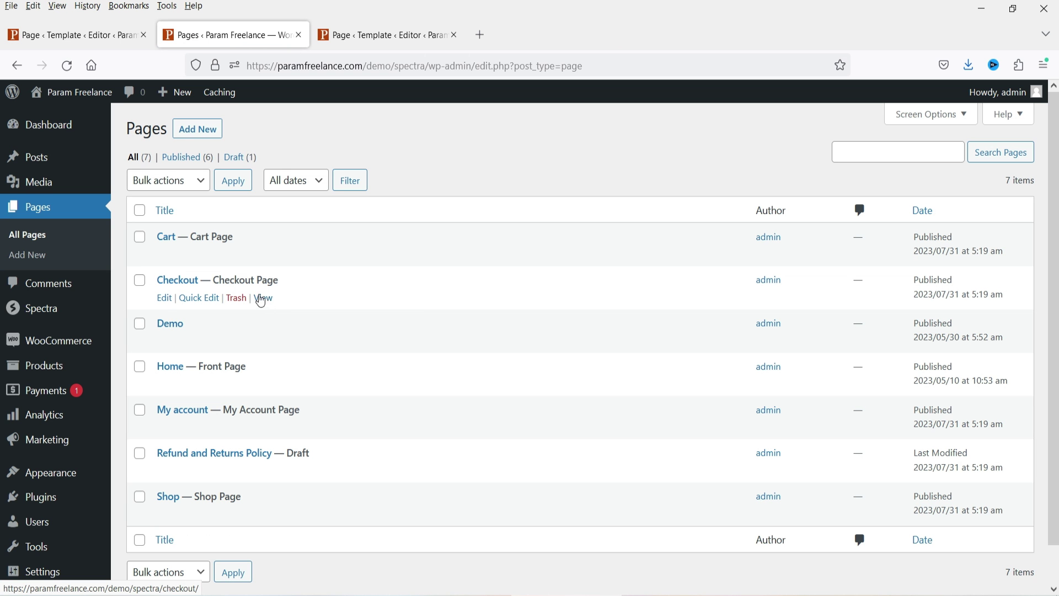
# Step: Open the Checkout page in a new tab and My account in a new window
pyautogui.rightClick(271, 305)
pyautogui.click(325, 313)
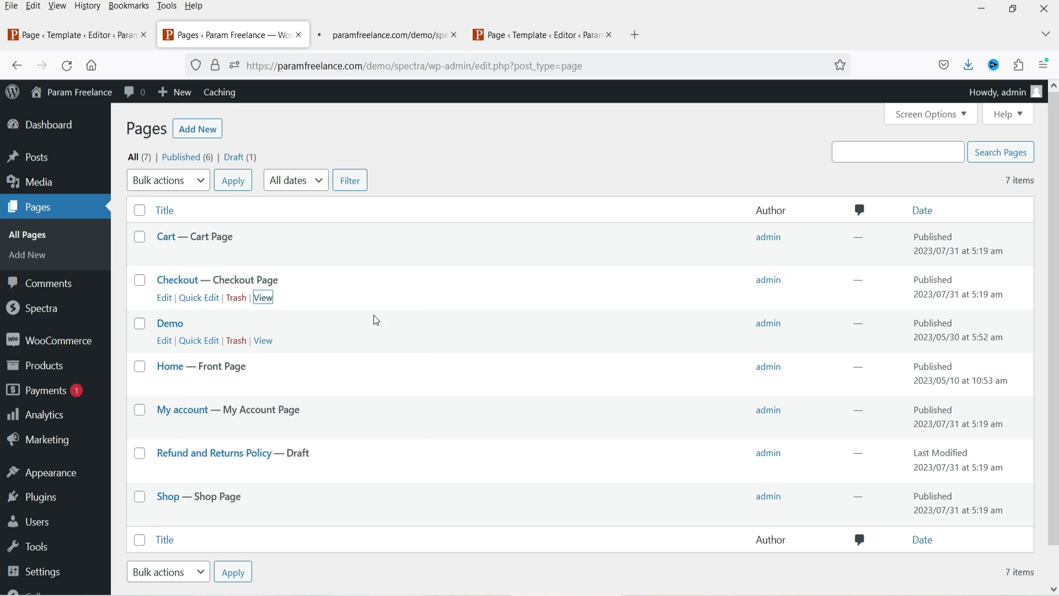
pyautogui.rightClick(268, 436)
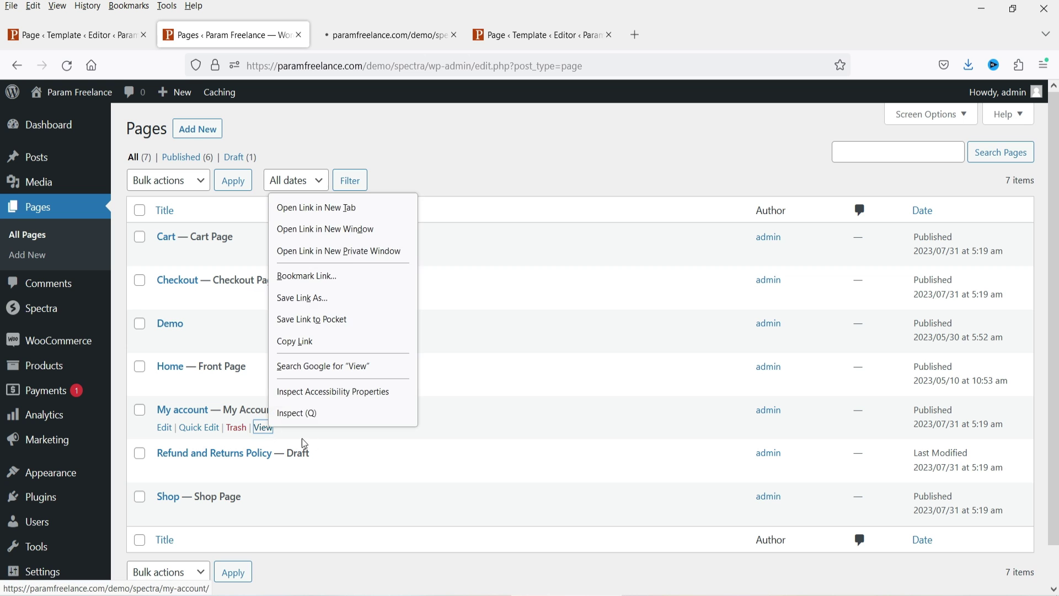
pyautogui.click(371, 226)
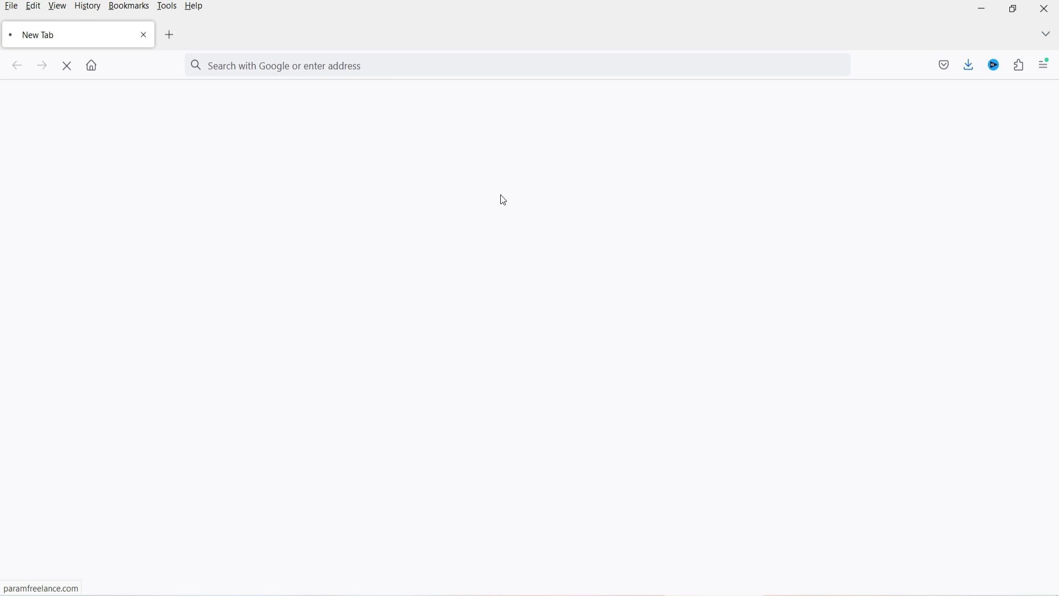
# Step: Review the My account page, then view the empty Cart page with its site header and footer
pyautogui.scroll(-5, 520, 347)
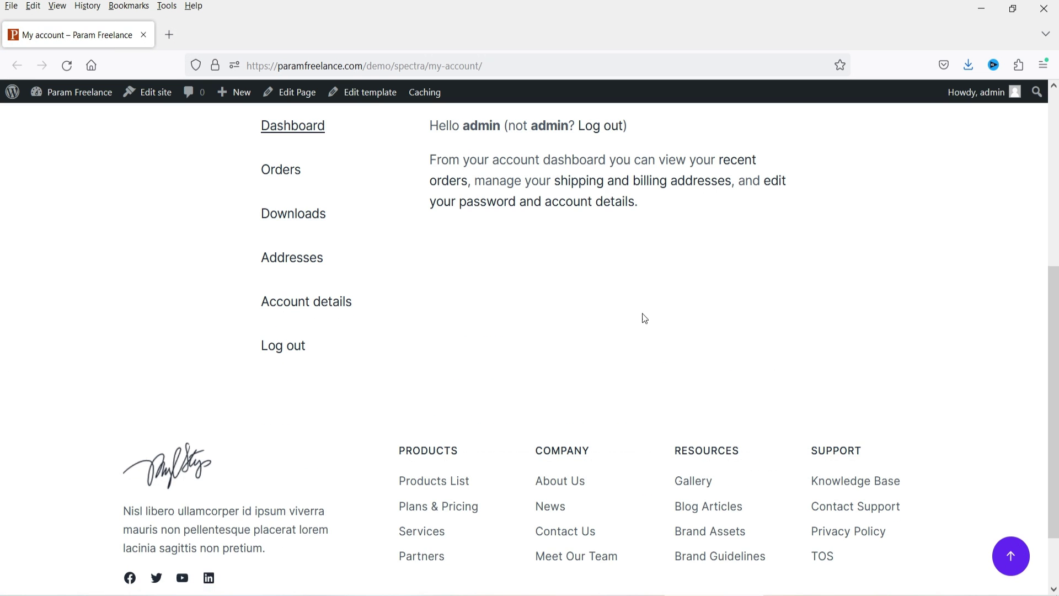
pyautogui.scroll(5, 629, 309)
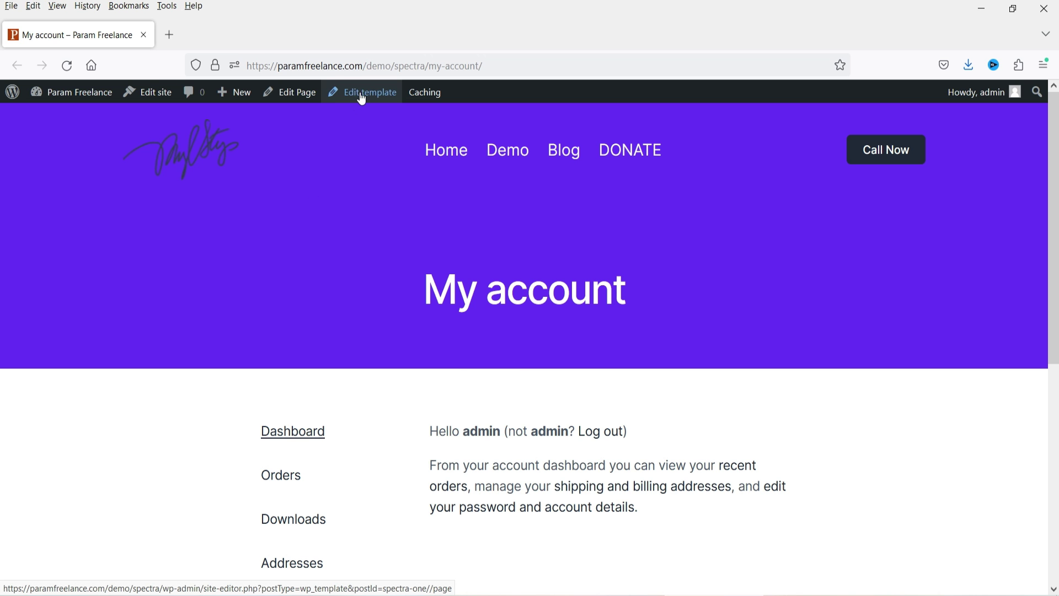
pyautogui.hotkey('alt', 'Tab')
pyautogui.click(371, 36)
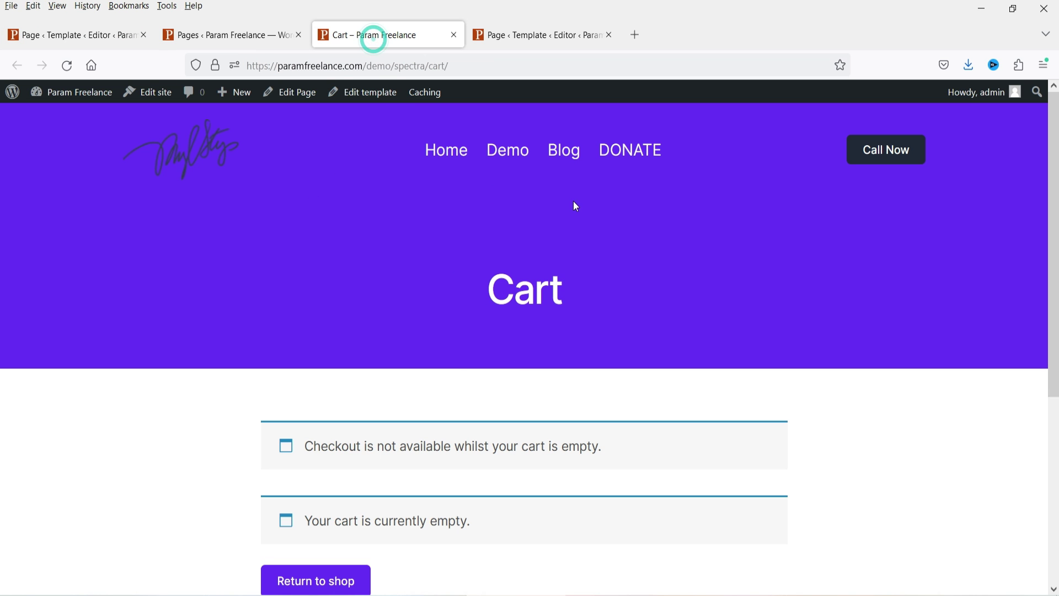
pyautogui.scroll(-4, 855, 260)
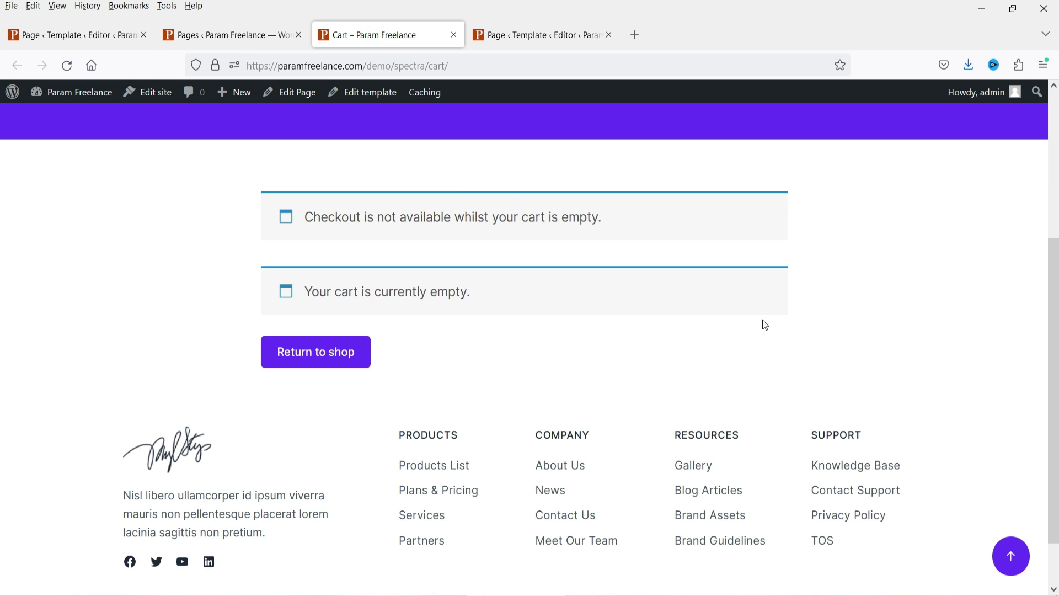
pyautogui.scroll(4, 761, 324)
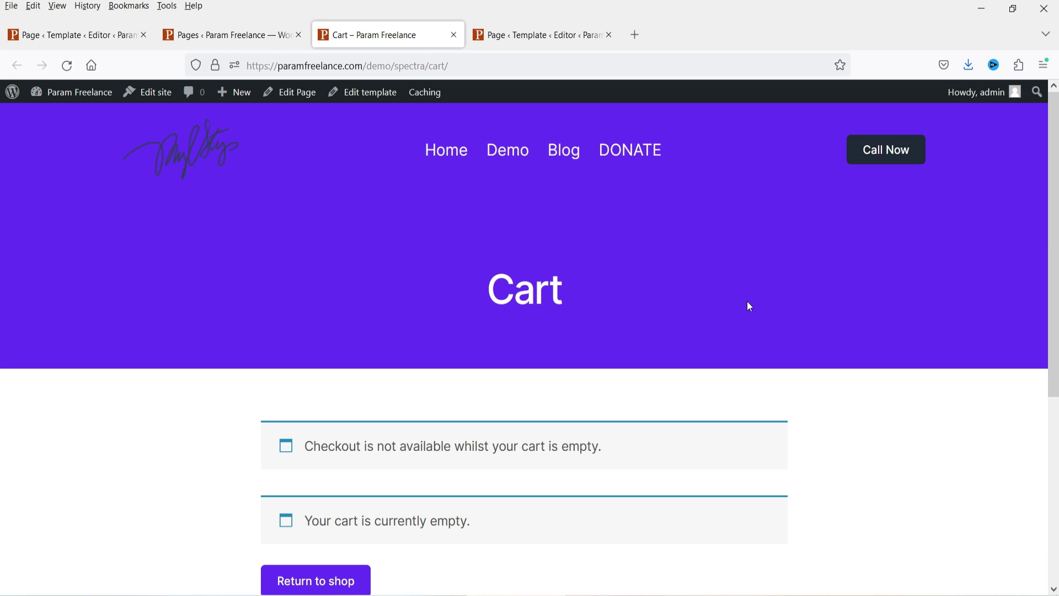